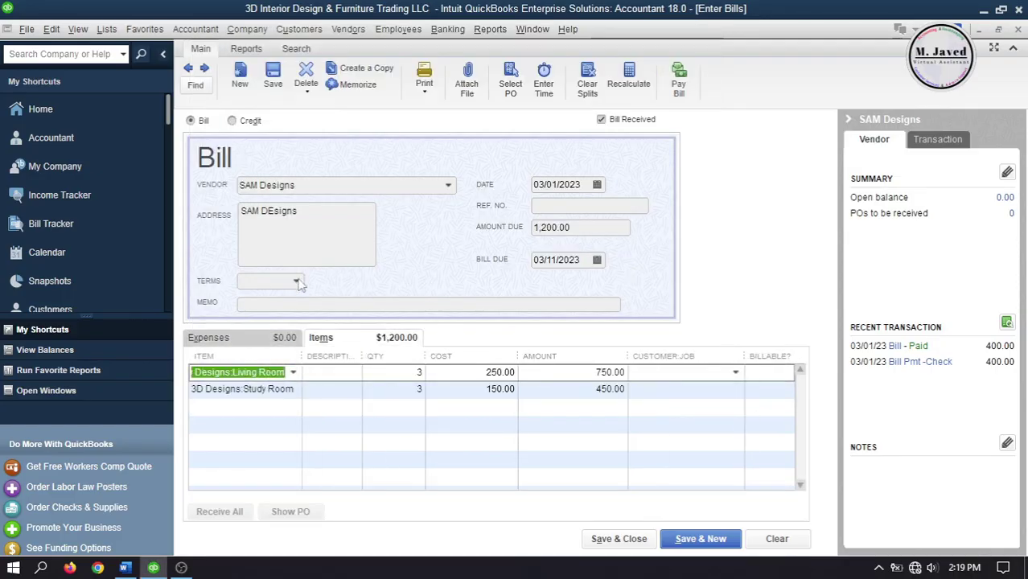
Set the SAM Designs bill's payment terms to 4% 12 Net 30, and save and close the bill
left_click(298, 281)
left_click(378, 304)
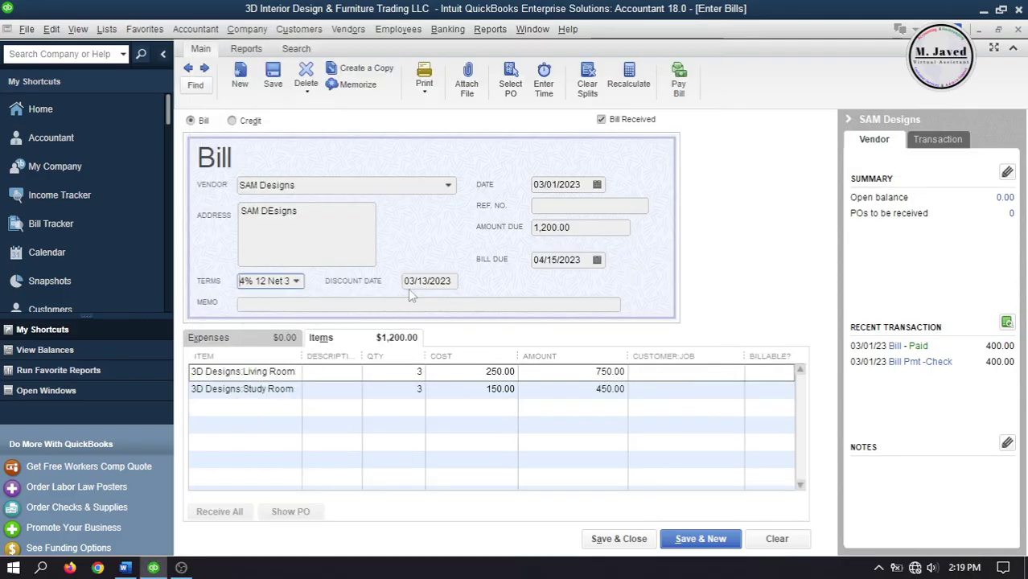
left_click(619, 537)
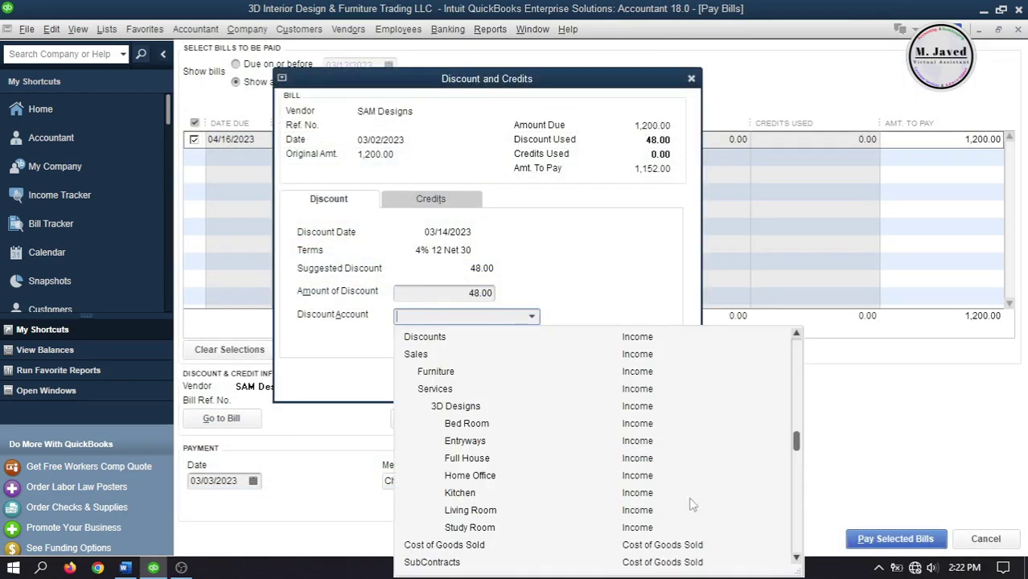
scroll(691, 504, "down", 4)
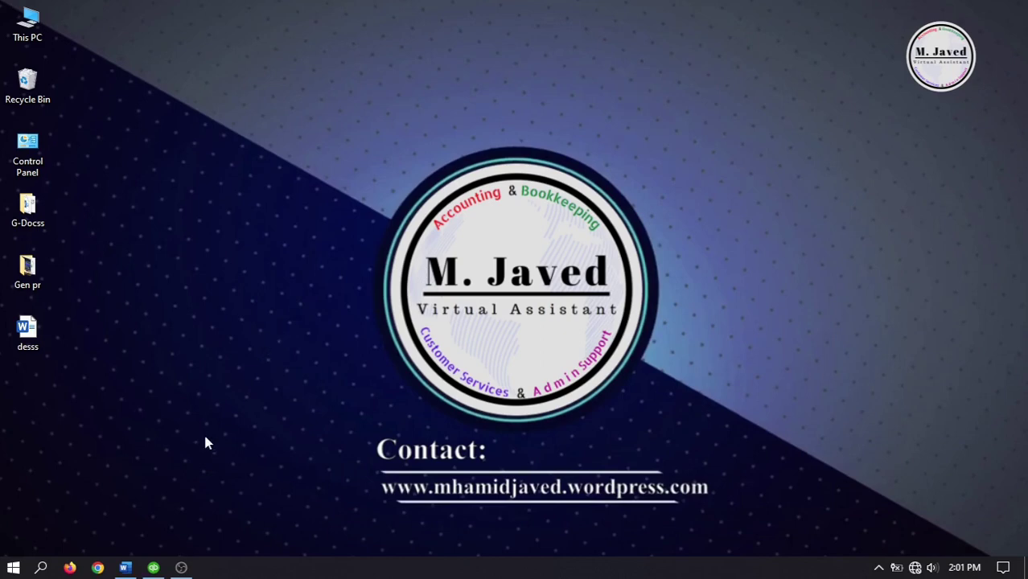
Switch to QuickBooks, search the list of items and services for "subtotal", and select the SubTotal item
left_click(153, 567)
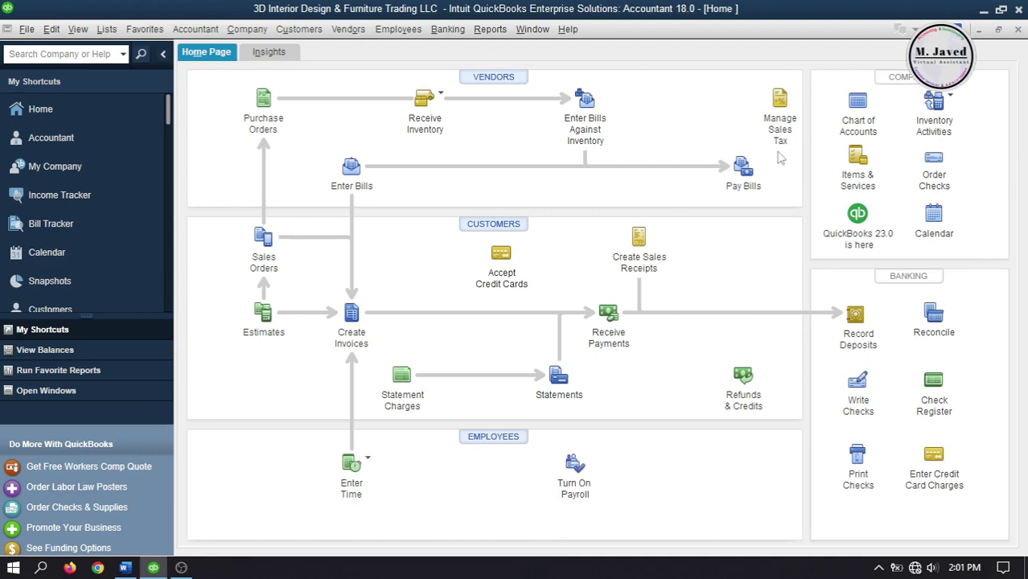
left_click(862, 163)
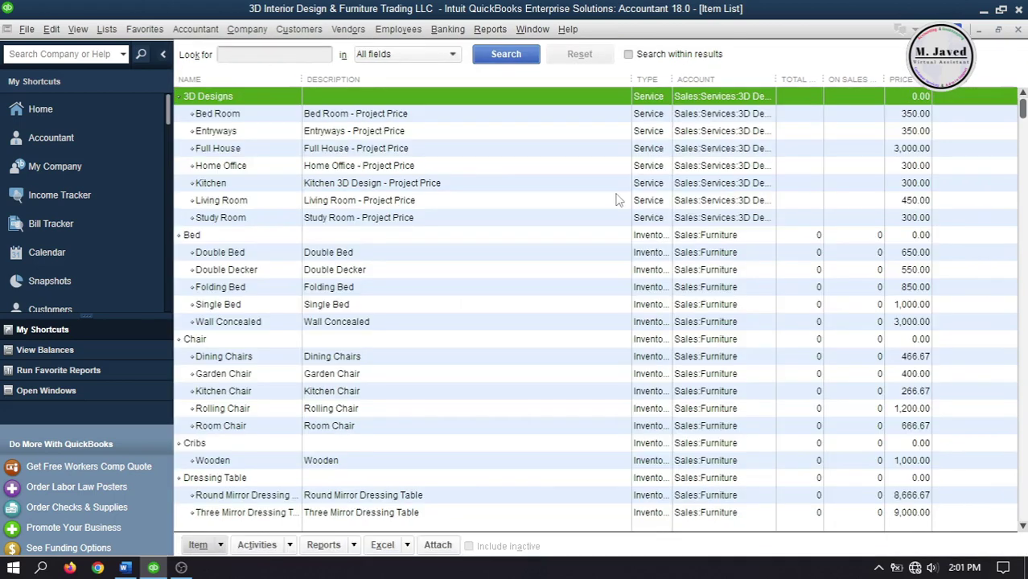
left_click(282, 58)
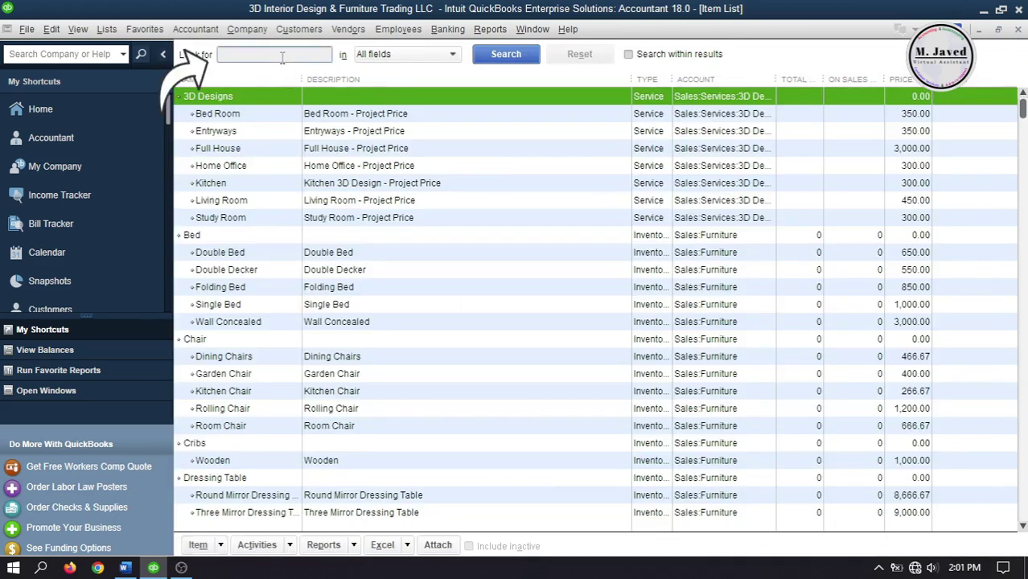
type("subtotal")
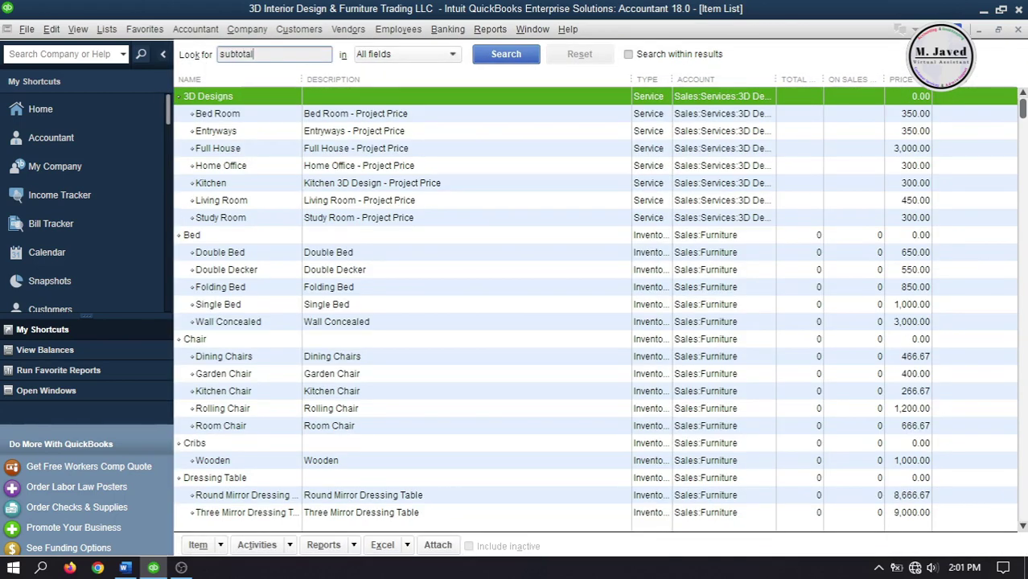
key("Return")
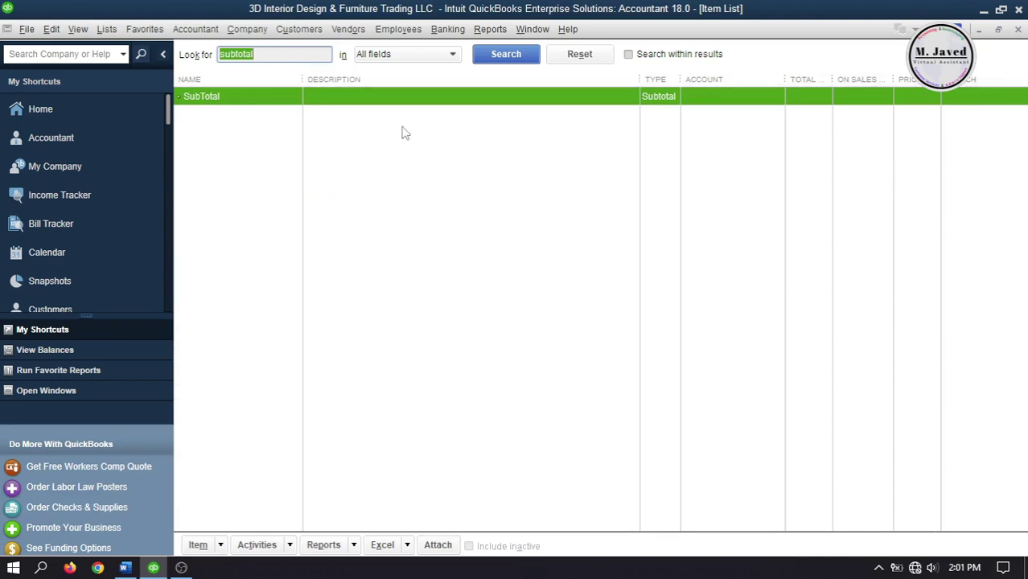
left_click(403, 101)
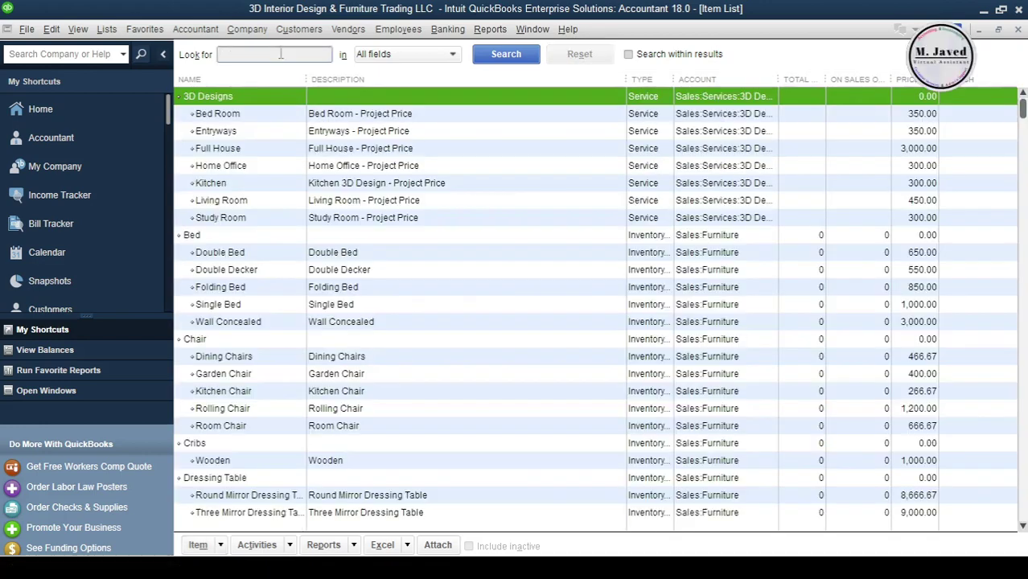
Search the full item list for "Subtotal" across all fields and reset the search
type("ubtotal")
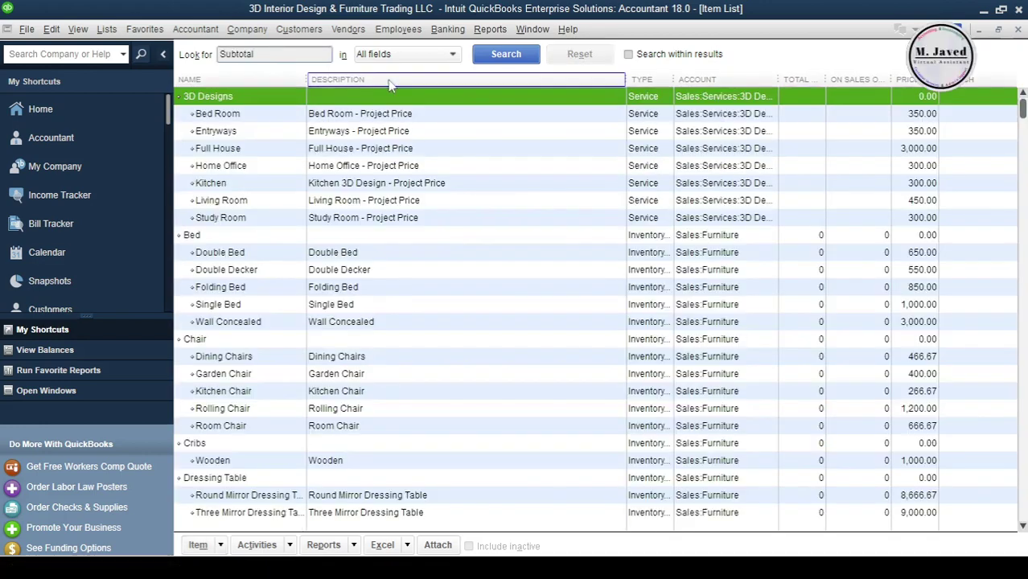
left_click(508, 58)
left_click(574, 53)
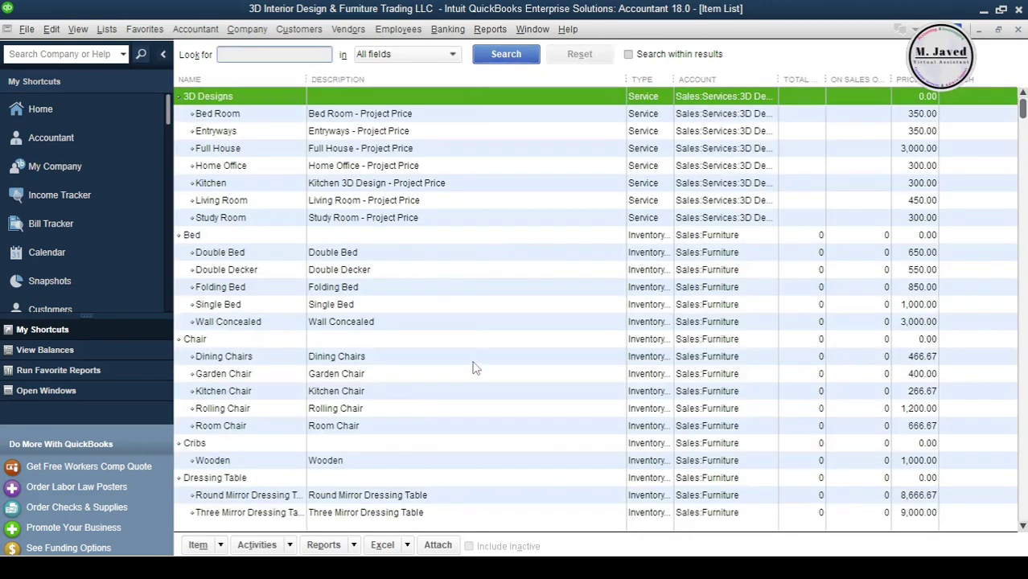
Start a new item and set its type to Subtotal
left_click(198, 544)
left_click(206, 295)
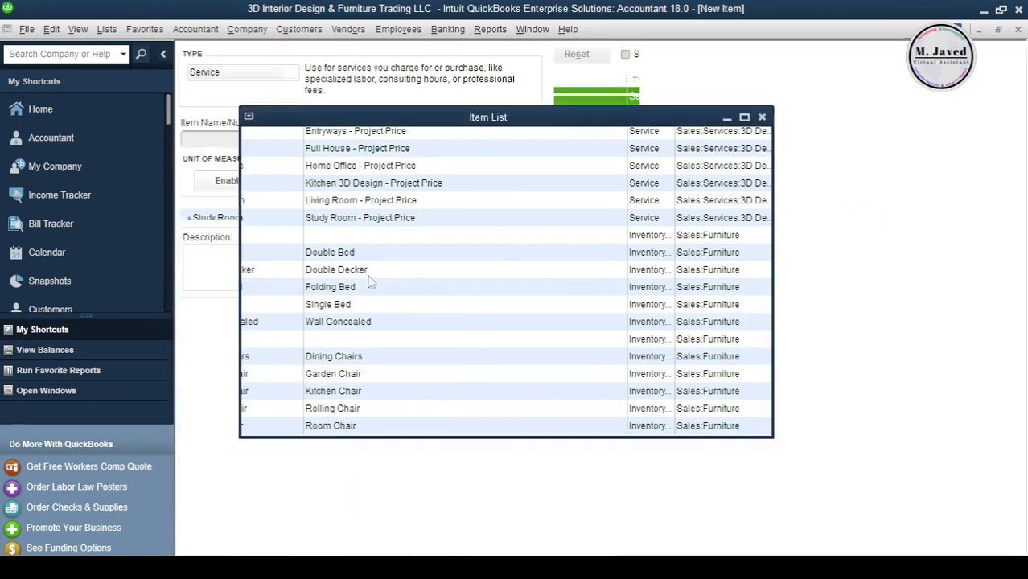
left_click(274, 177)
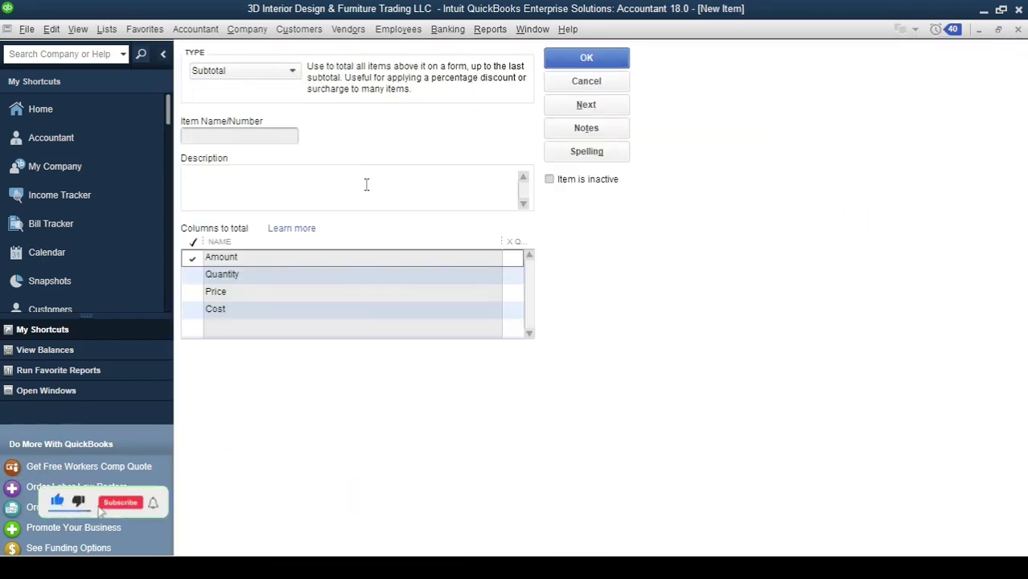
Try including Quantity, Price and Cost in the new item's columns to total
left_click(192, 274)
left_click(192, 309)
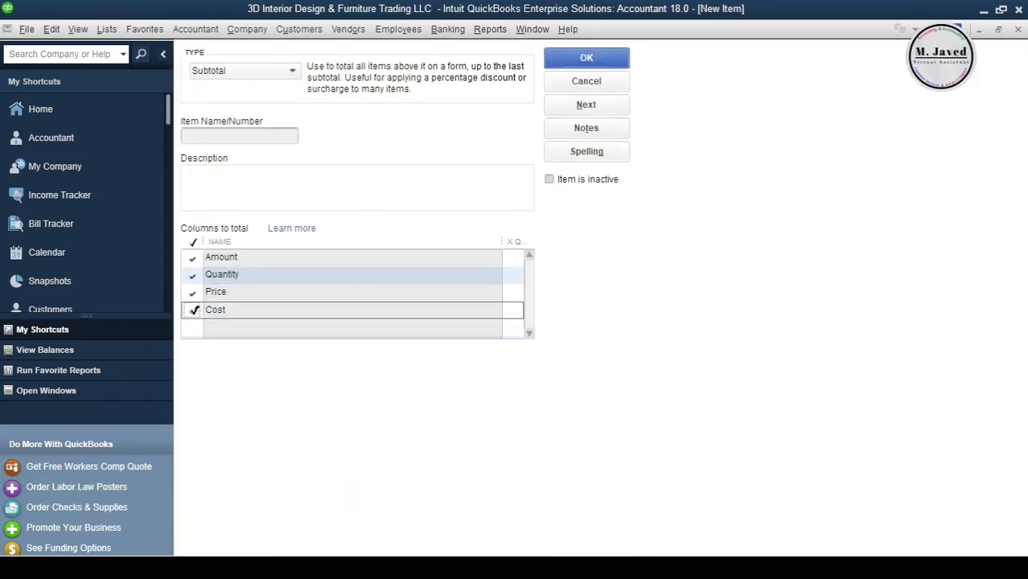
left_click(192, 274)
Name the new item SubTotal, enter a description beginning with "SubTotal for", and save the item
key("shift+Tab")
key("shift+Tab")
type("SubTotal")
key("Tab")
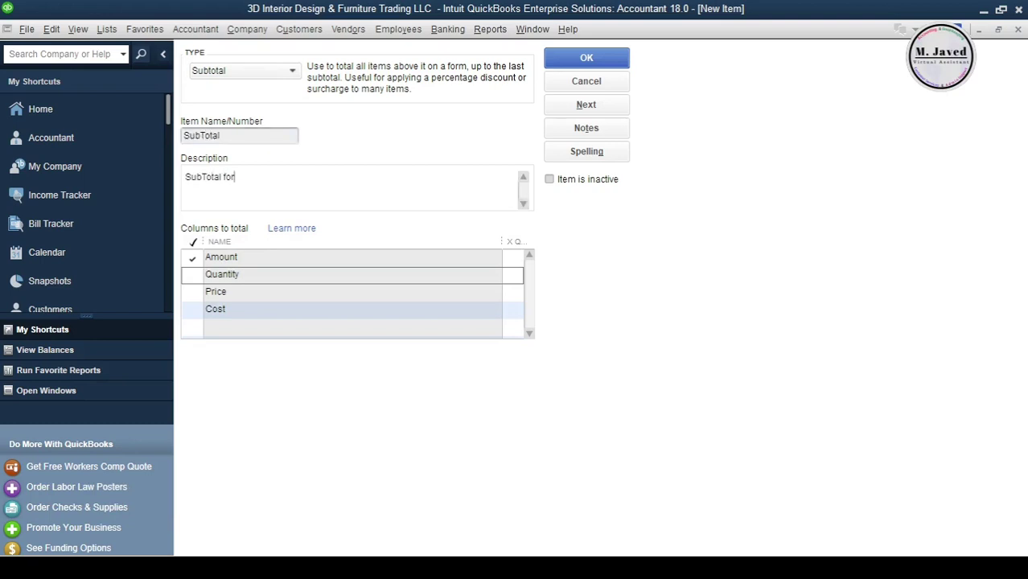
key("shift+Tab")
key("Return")
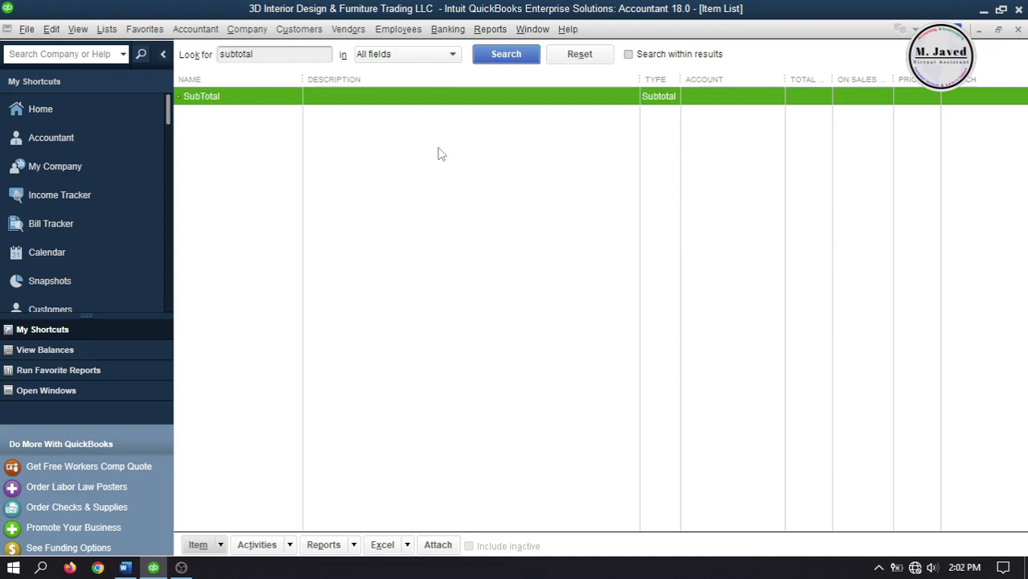
Open the Terms List from the customer and vendor profile lists and review its payment terms
left_click(107, 29)
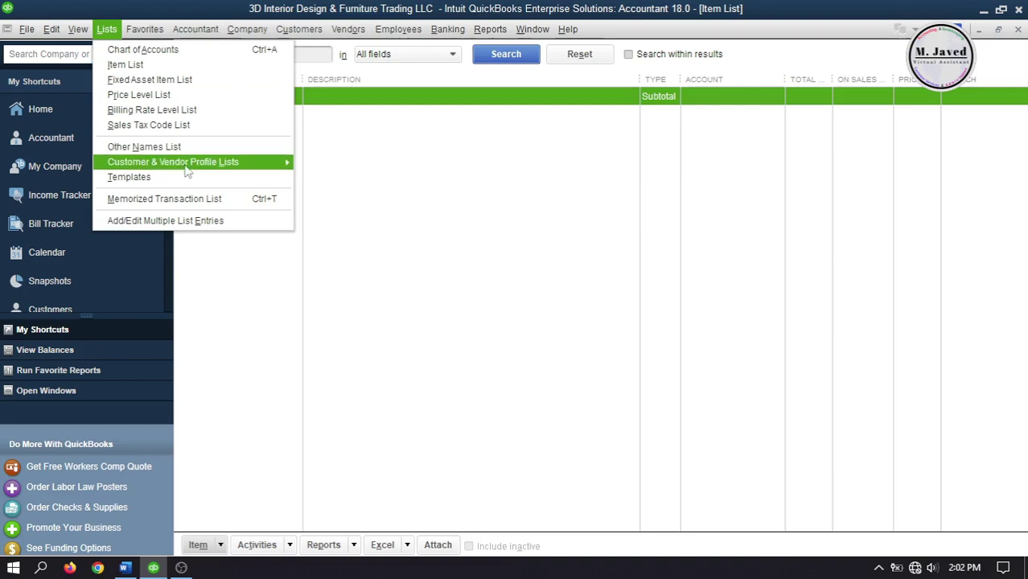
mouse_move(187, 165)
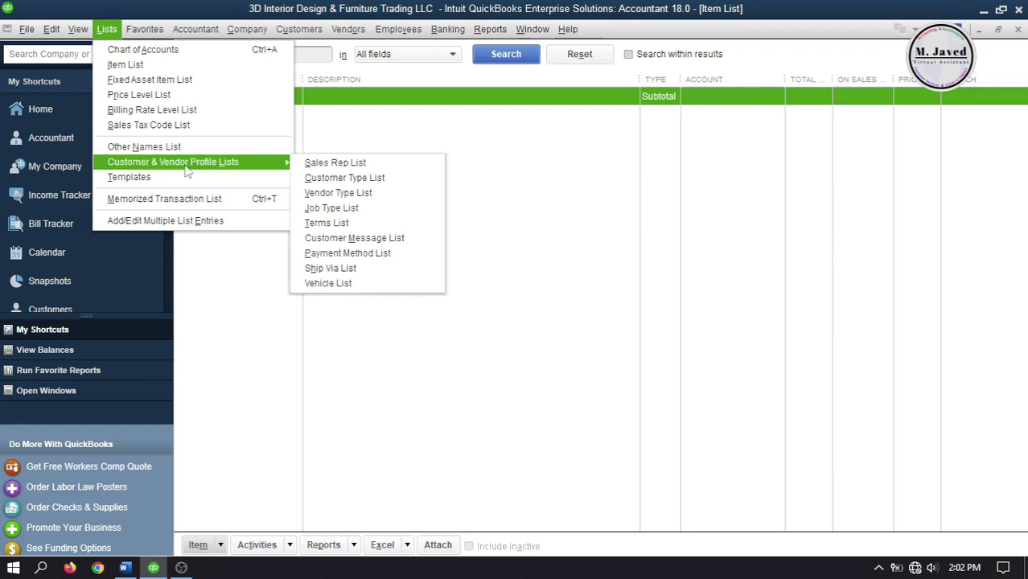
left_click(383, 229)
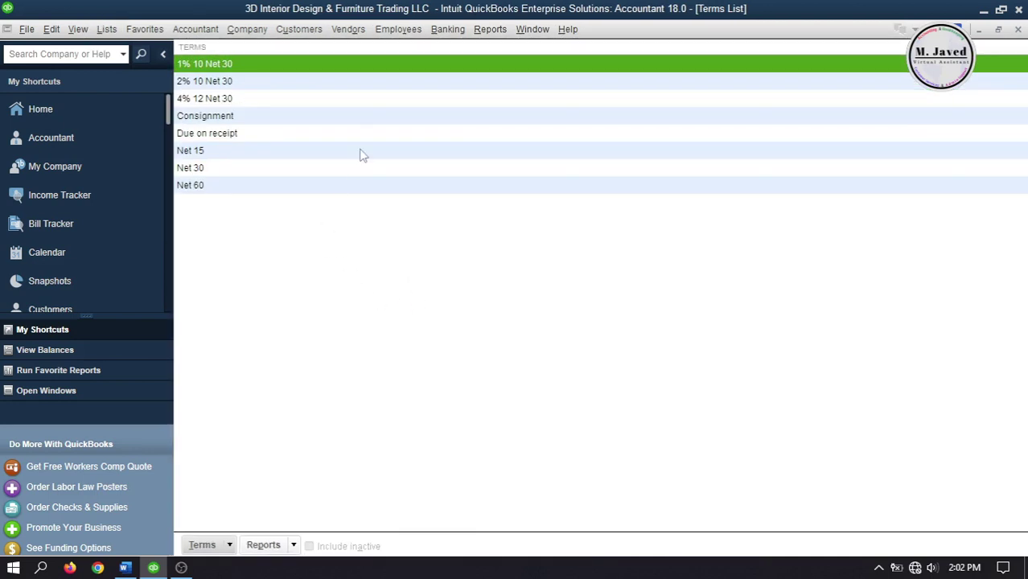
left_click(364, 156)
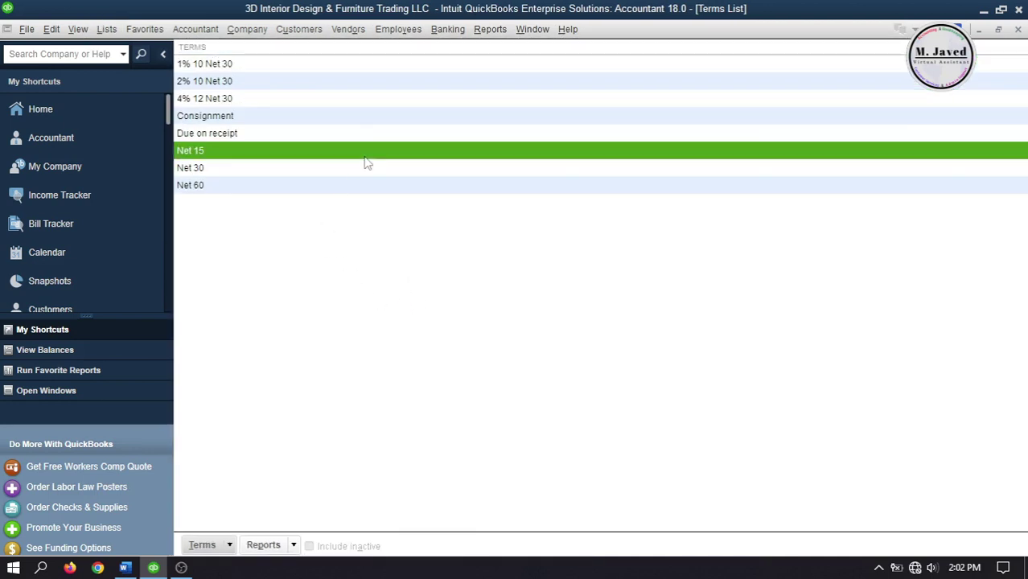
left_click(375, 207)
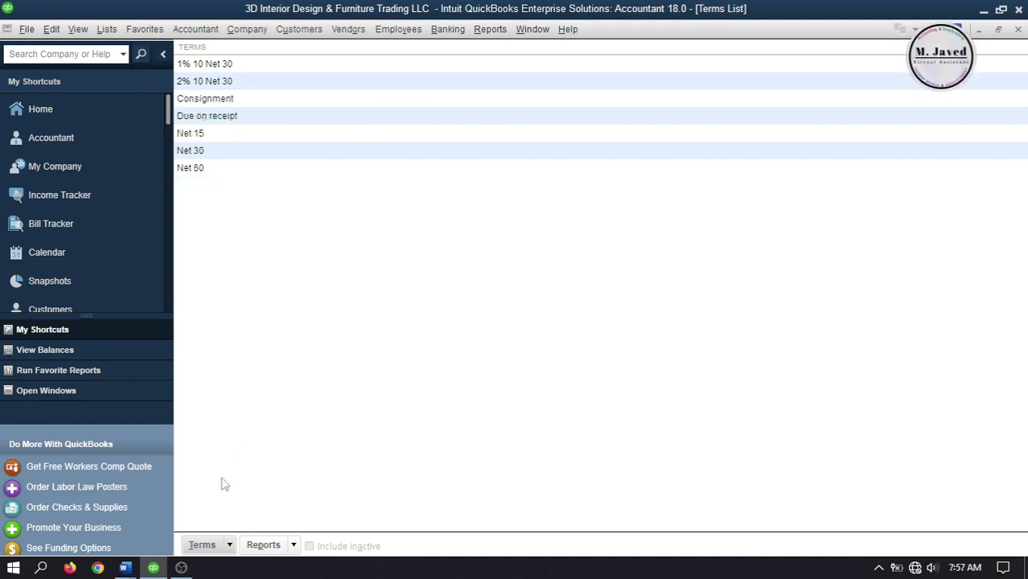
Create a new standard payment term with net due in 45 days and a 4.0% discount if paid within 12 days
left_click(202, 545)
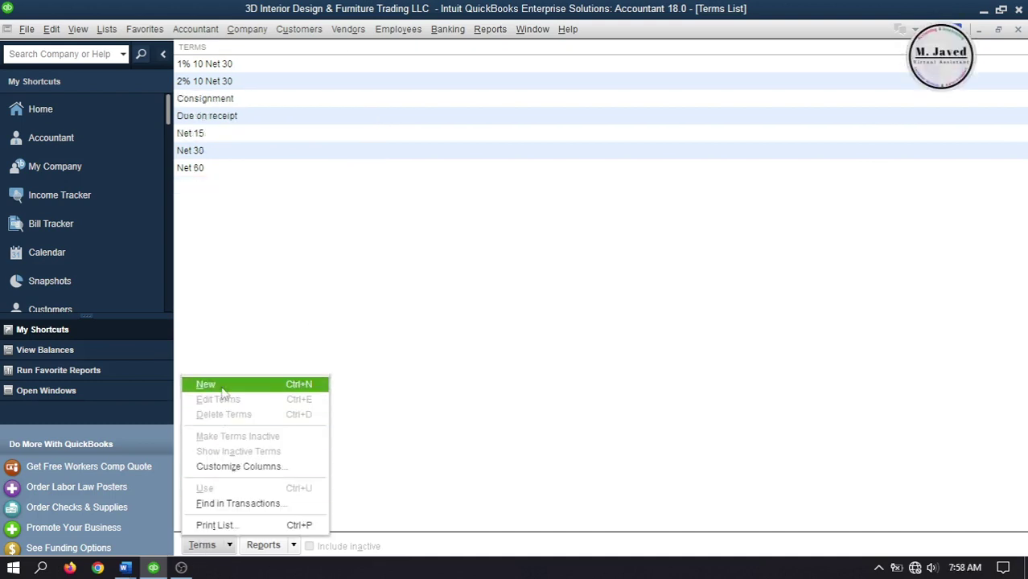
left_click(223, 387)
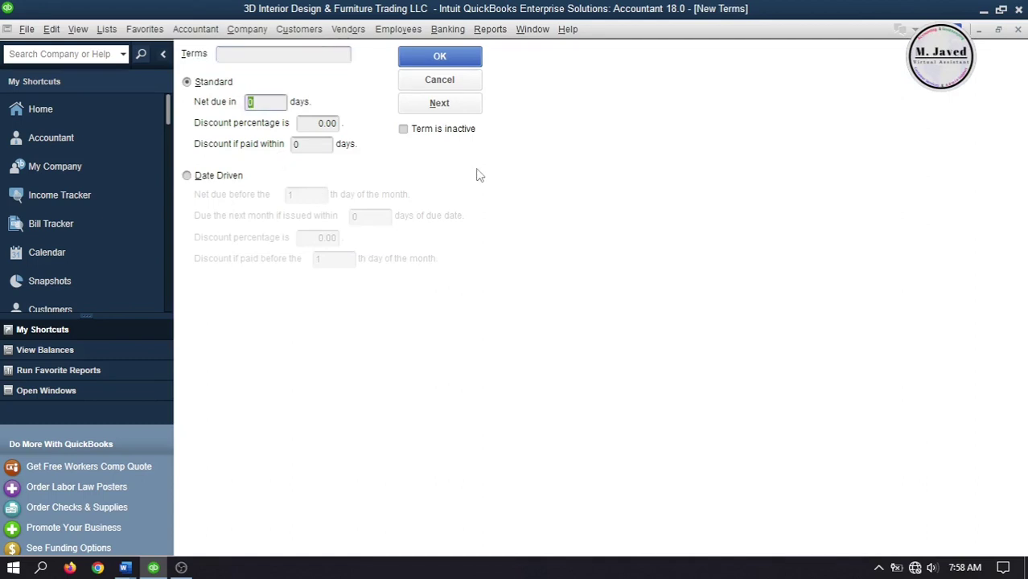
type("45")
left_click(313, 145)
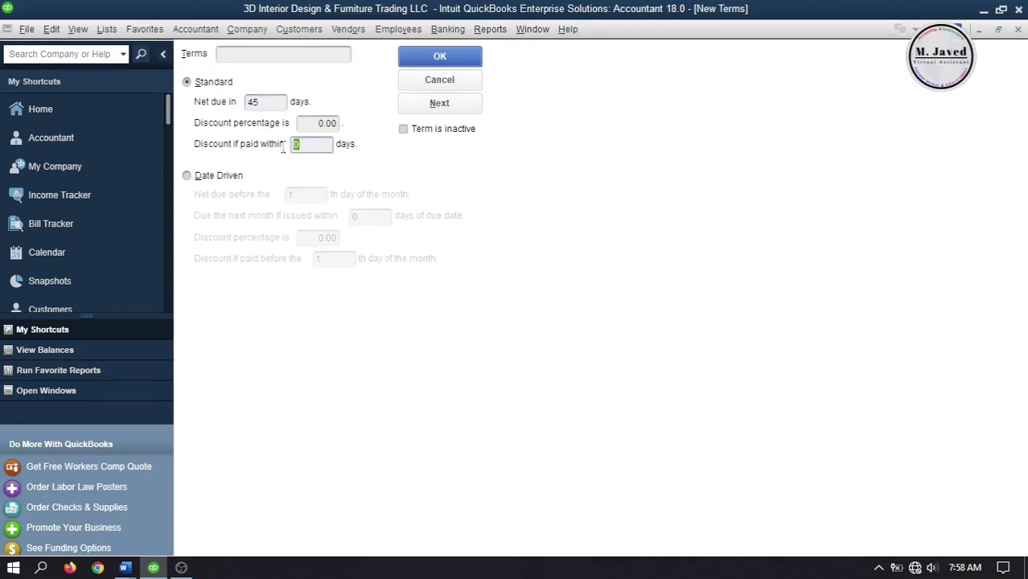
type("12")
left_click(308, 123)
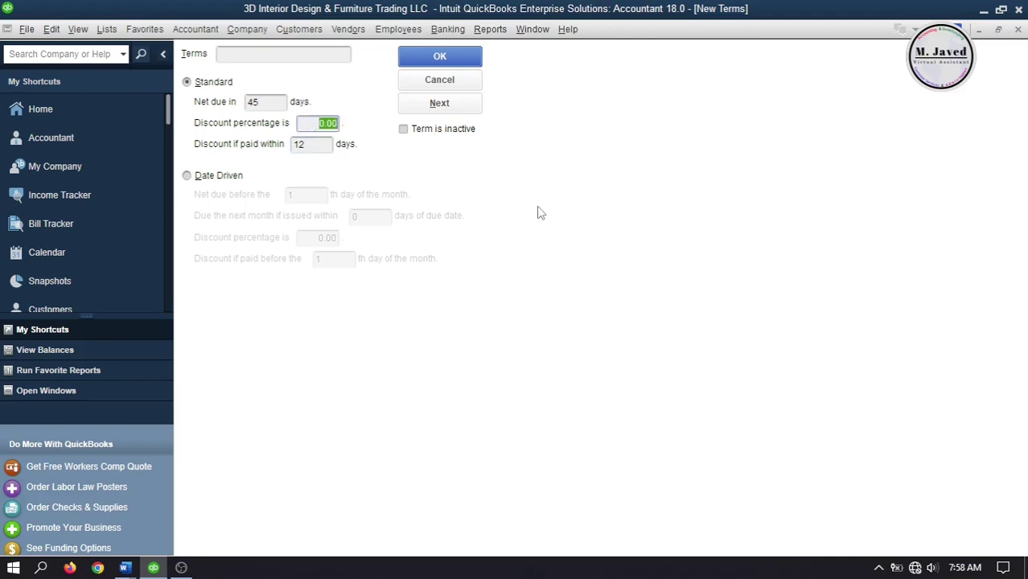
type("4.0")
type("%")
Name the new payment term "4% 12 Net 30", save it, and select it in the Terms List
left_click(307, 53)
type("4% 12 Net 30")
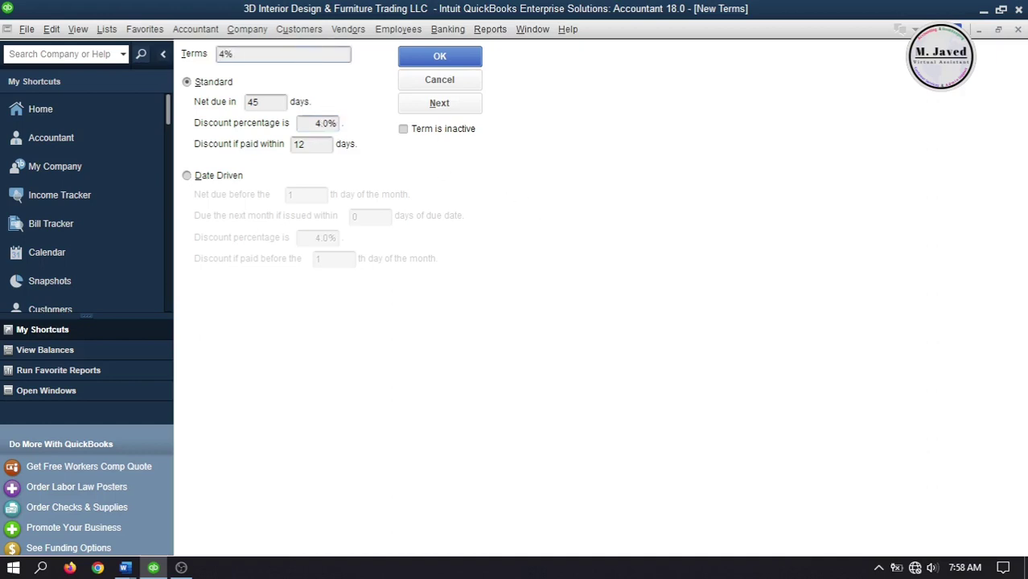
left_click(440, 57)
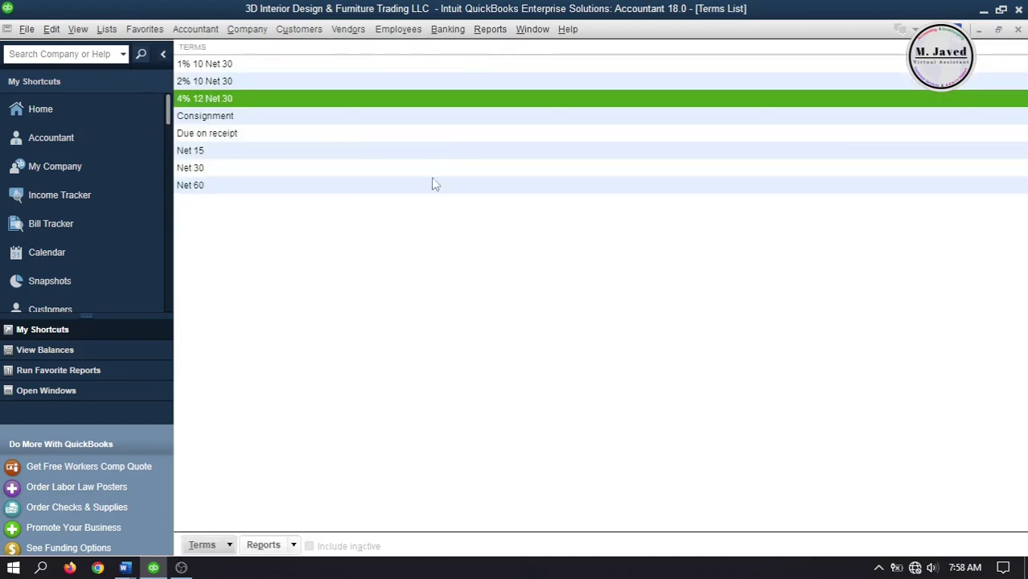
left_click(291, 101)
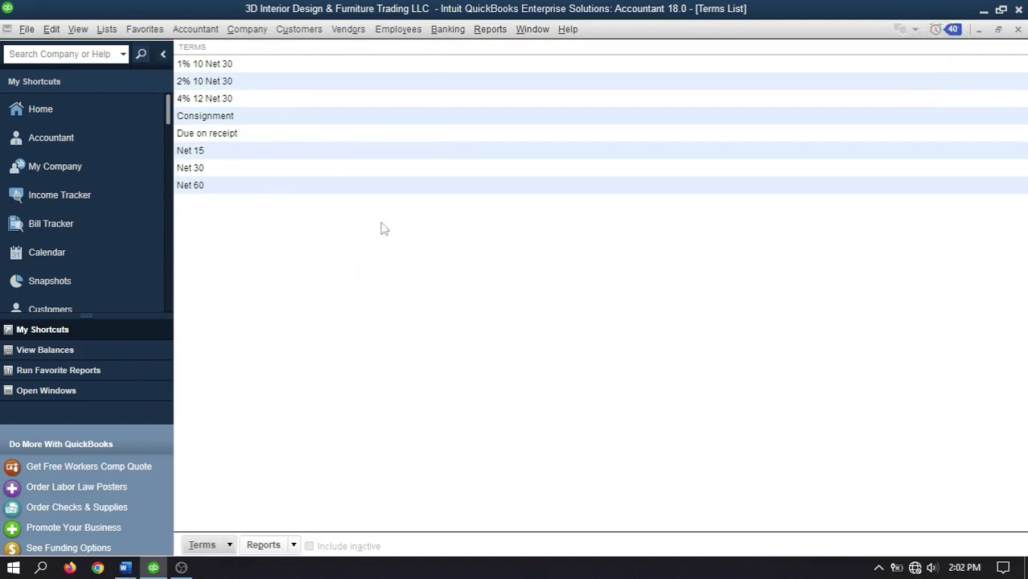
Search the Item List for "Discount", select the Discount item, and reset the search
left_click(106, 29)
left_click(133, 62)
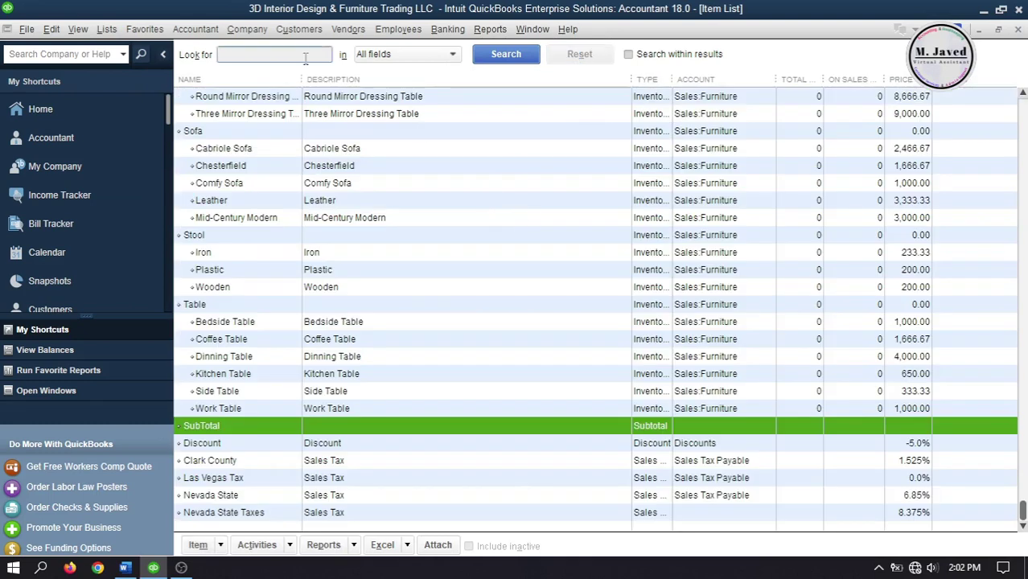
left_click(306, 57)
type("Discount")
left_click(510, 56)
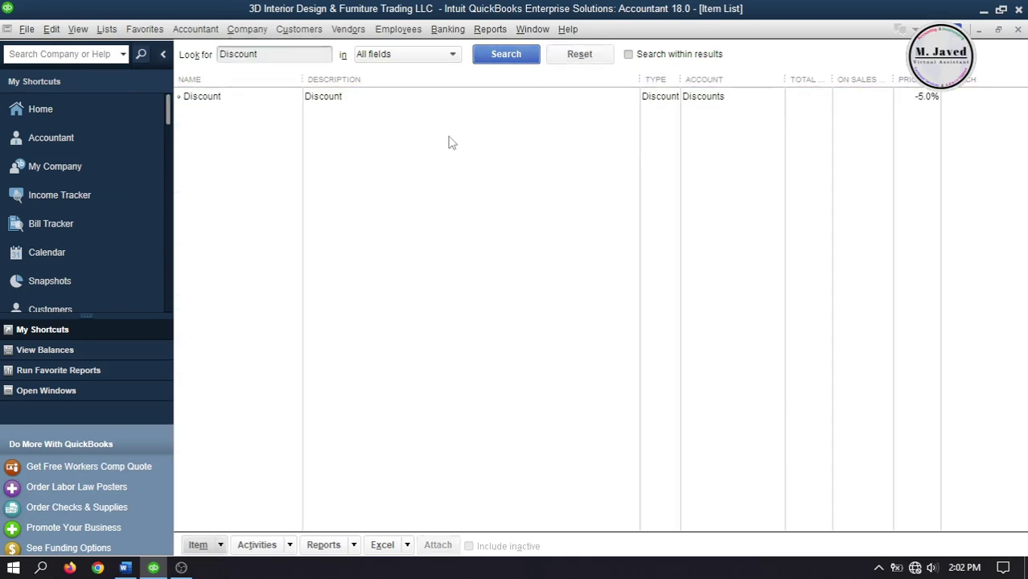
left_click(441, 98)
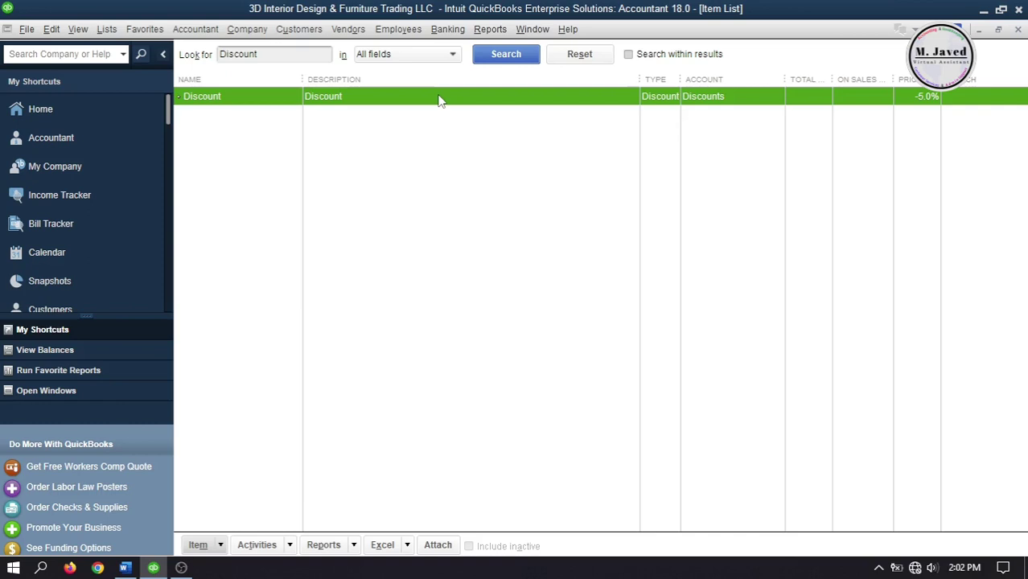
left_click(577, 55)
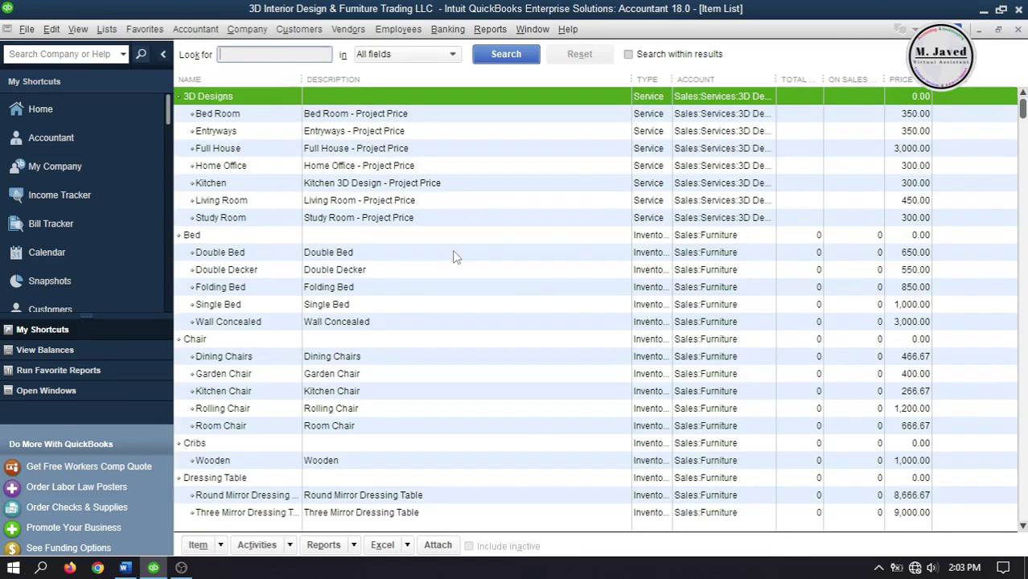
Close the Item List and Terms List, and open the Chart of Accounts
left_click(1017, 29)
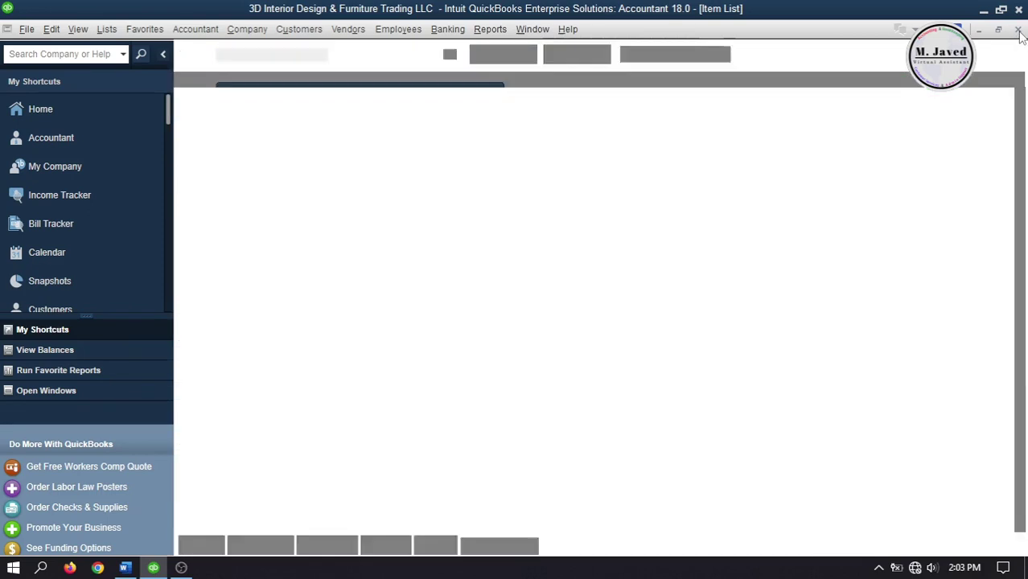
left_click(1017, 30)
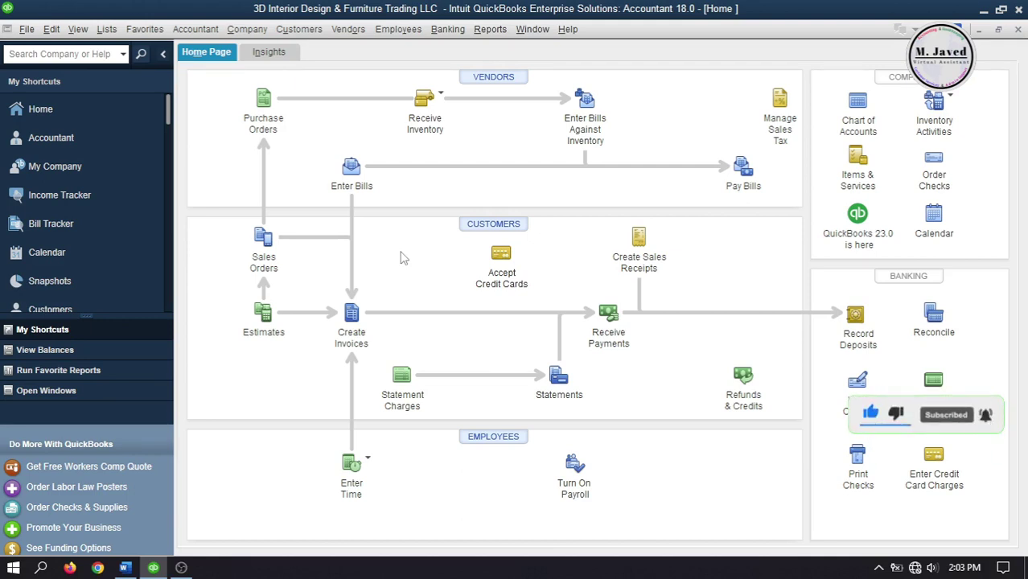
left_click(854, 113)
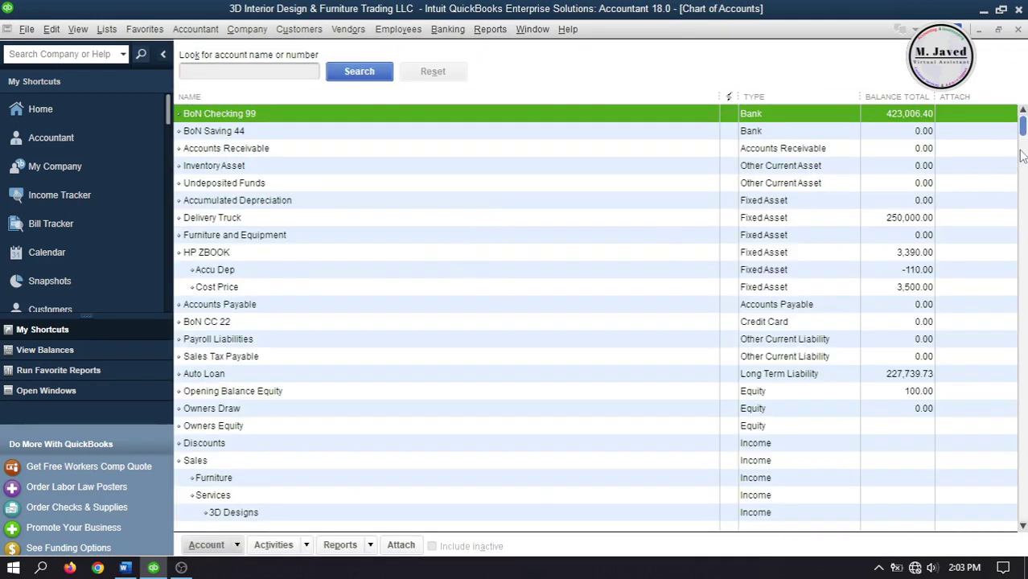
Add a new Cost of Goods Sold account named "SubContracts" and save it, continuing with another new account
left_click_drag(1022, 133, 1023, 395)
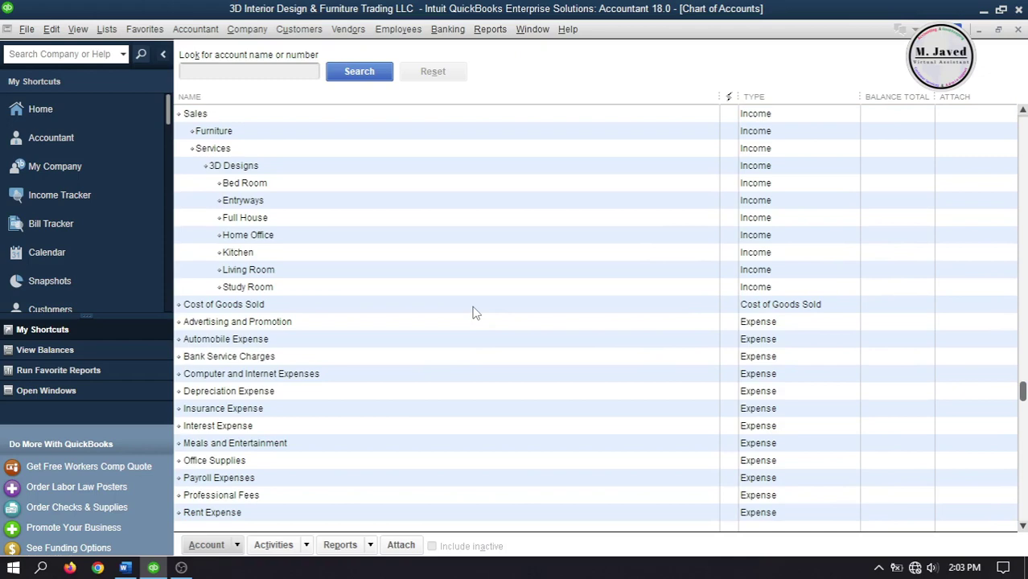
left_click(229, 543)
left_click(205, 324)
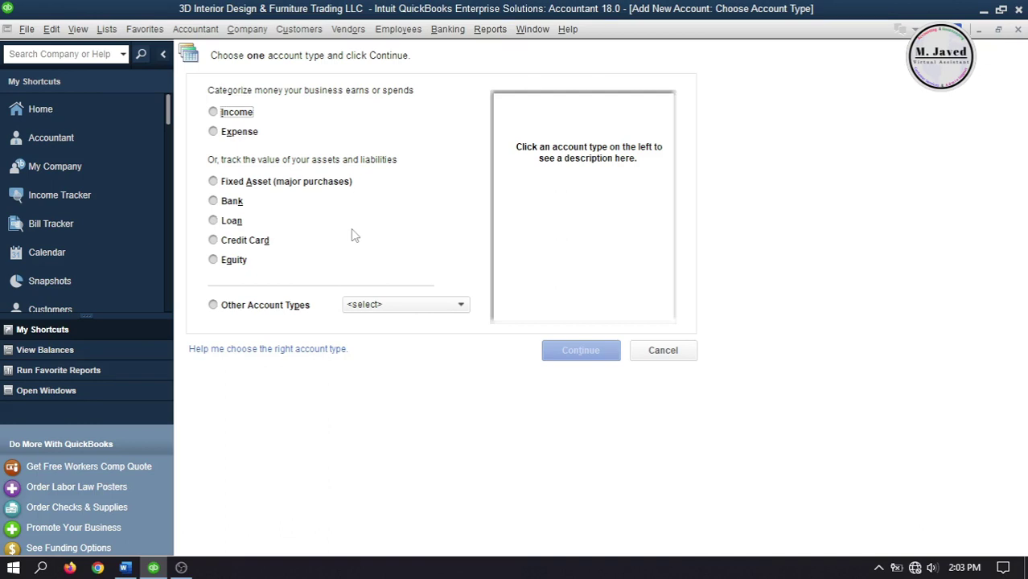
left_click(382, 304)
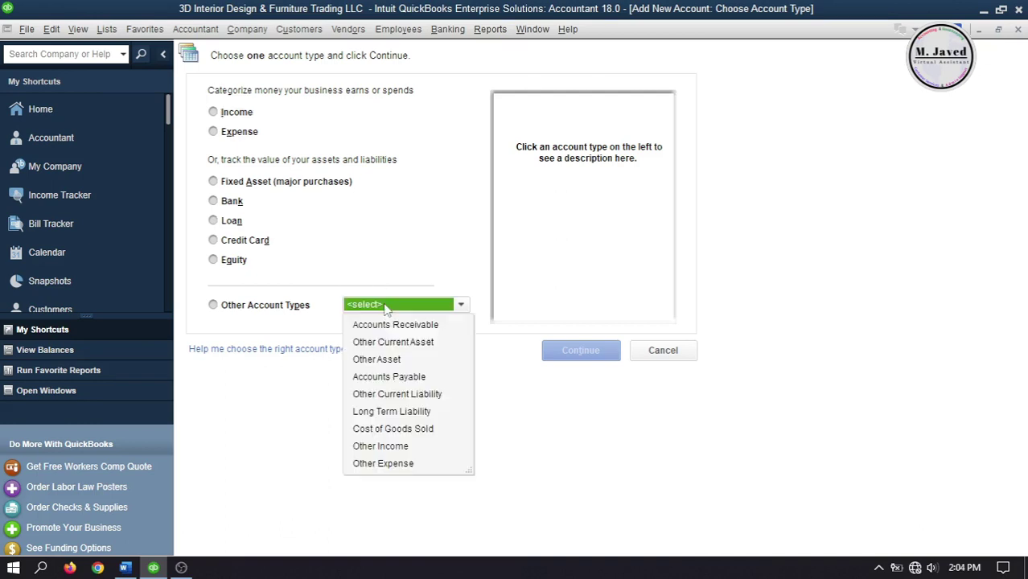
left_click(407, 428)
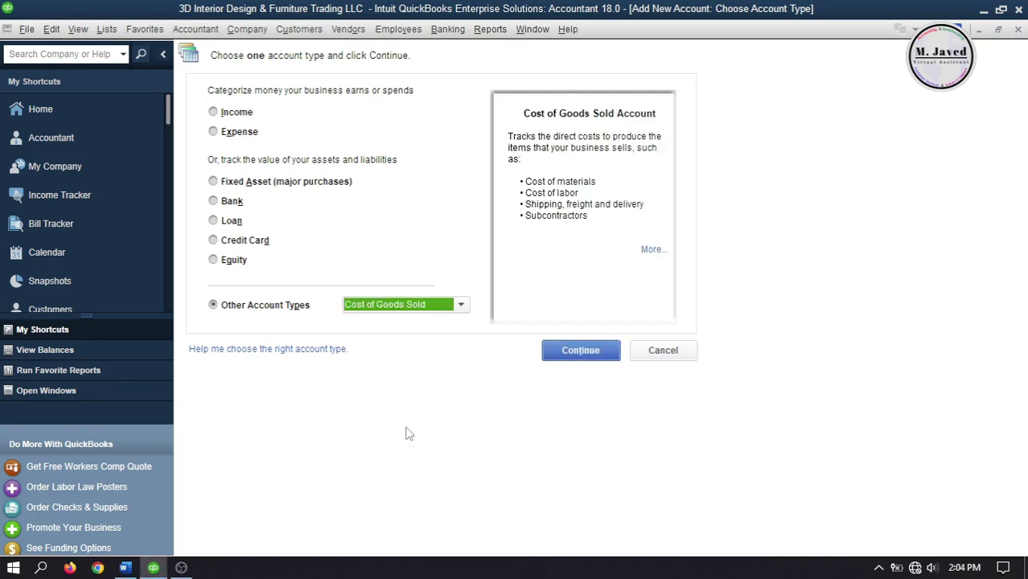
left_click(561, 354)
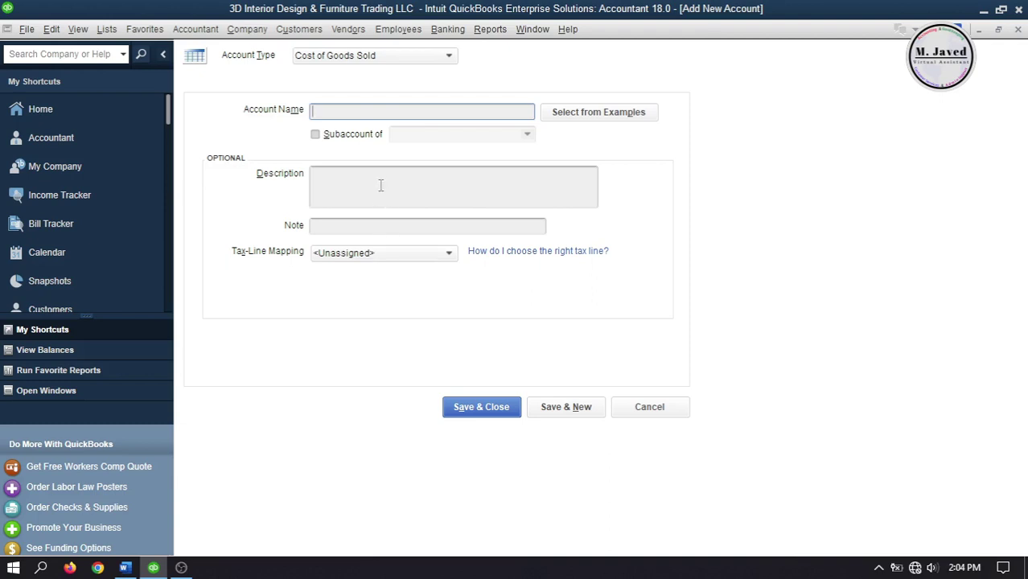
type("SubContracts")
left_click(381, 184)
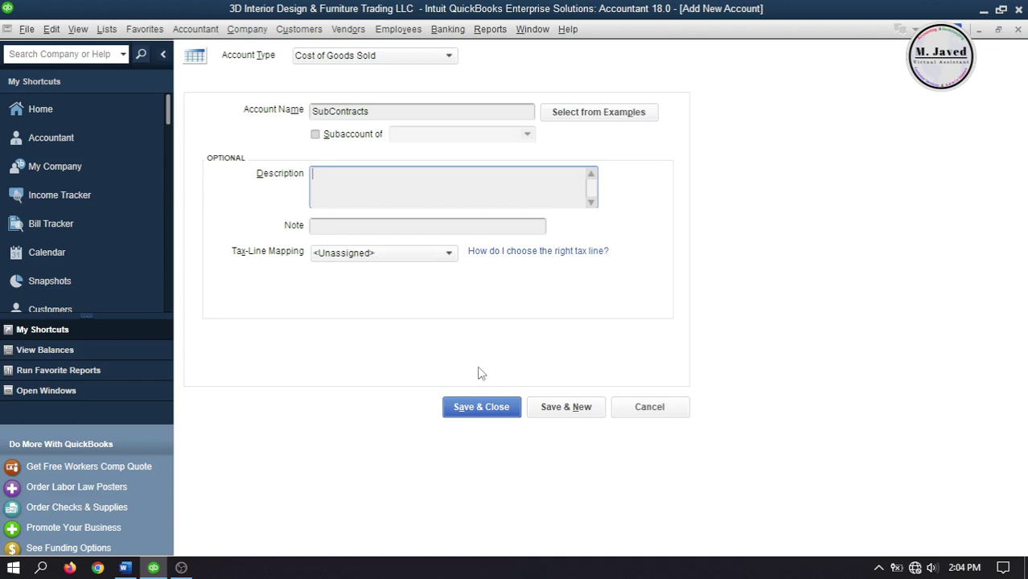
key("alt+n")
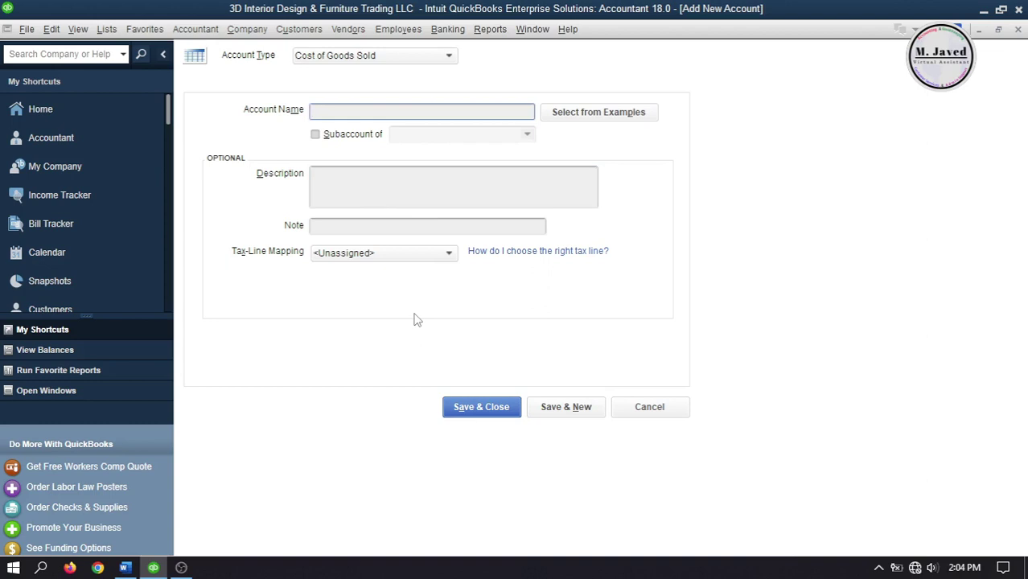
Add the account "Design Income" as a subaccount of SubContracts and save it, continuing with another new account
type("Design Income")
left_click(315, 134)
left_click(526, 134)
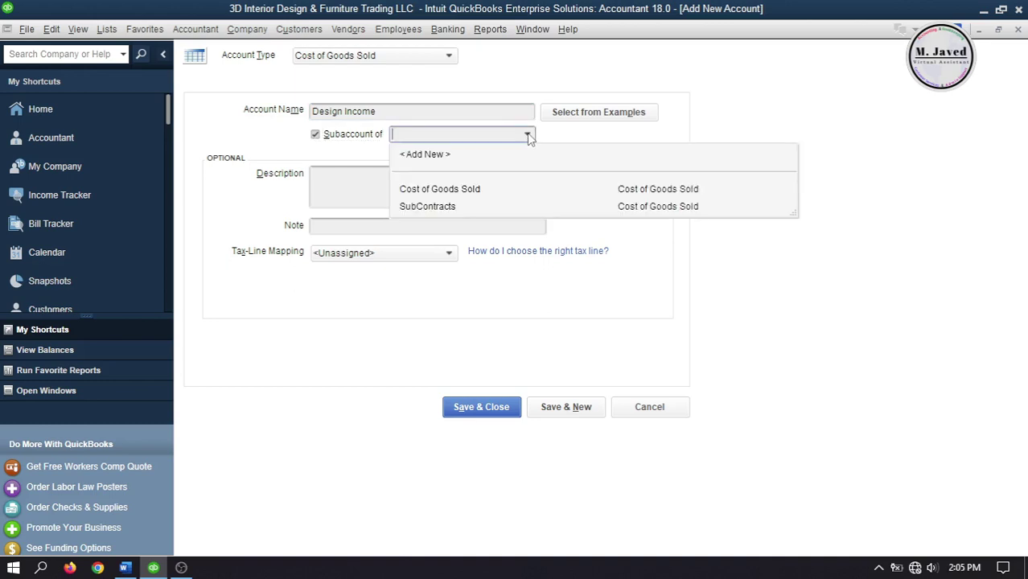
left_click(469, 206)
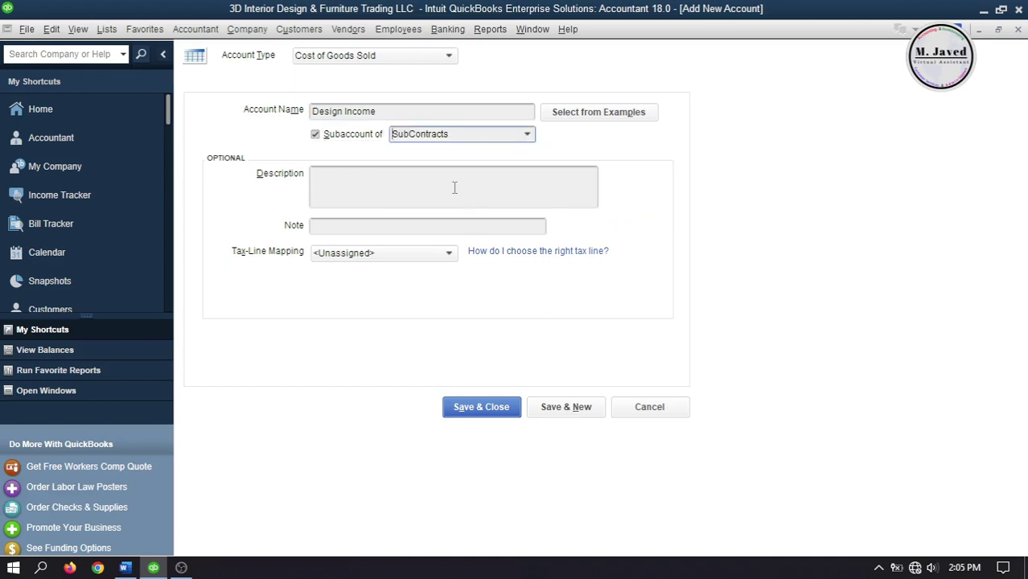
left_click(555, 406)
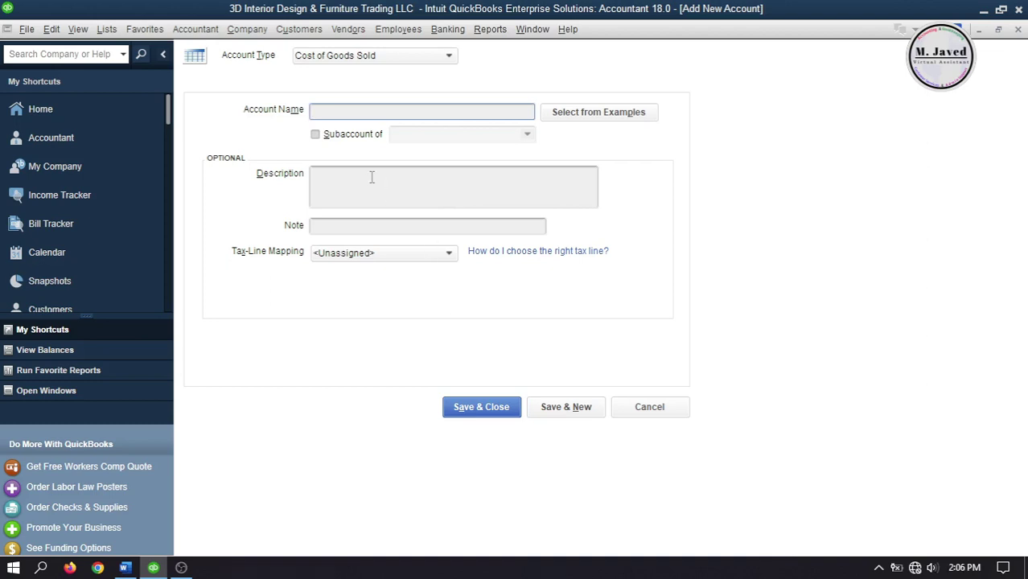
Add the account "Discount Received" as a subaccount of SubContracts, then save it and return to the Chart of Accounts
type("Discount Received")
left_click(319, 137)
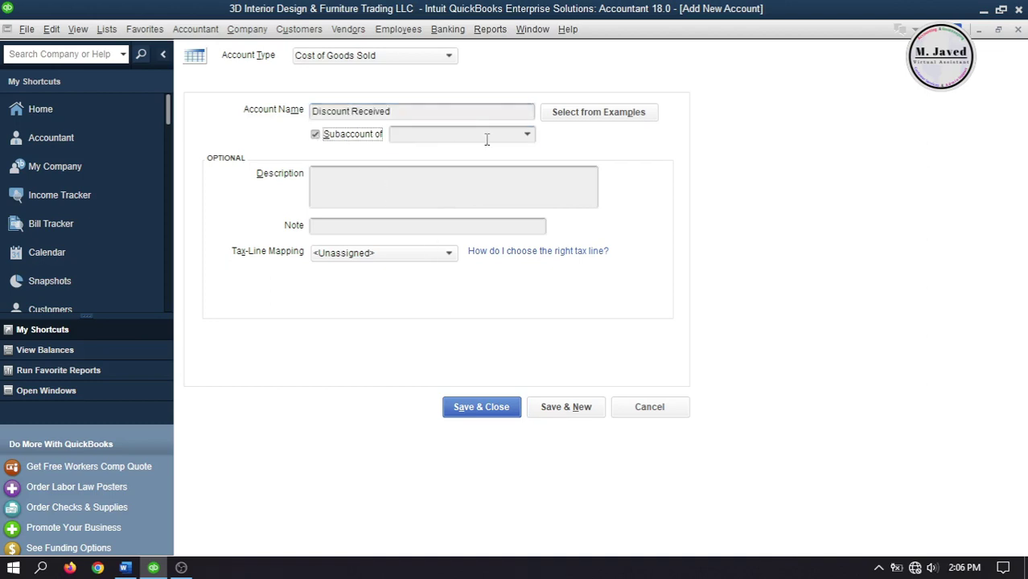
left_click(528, 135)
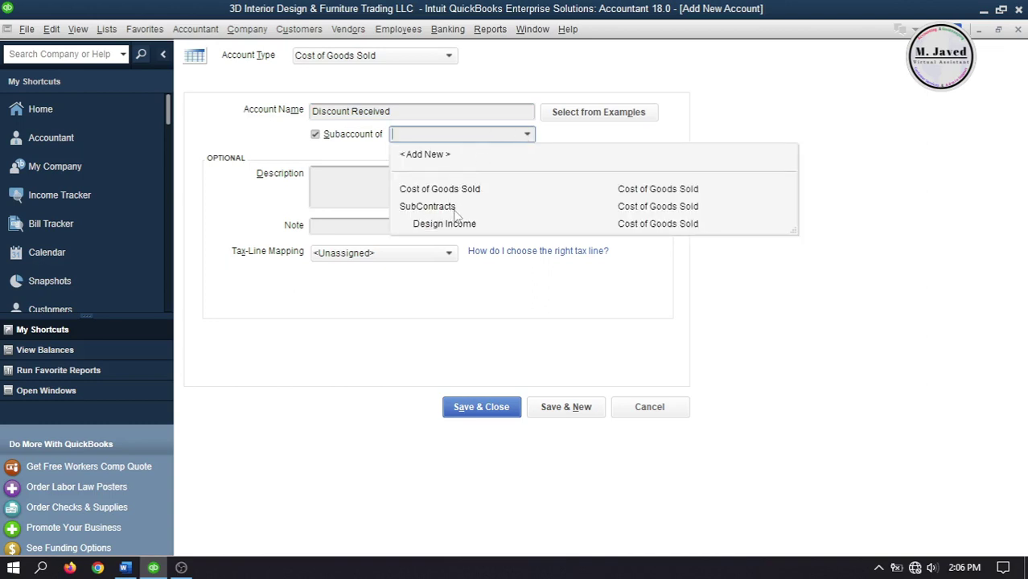
left_click(481, 207)
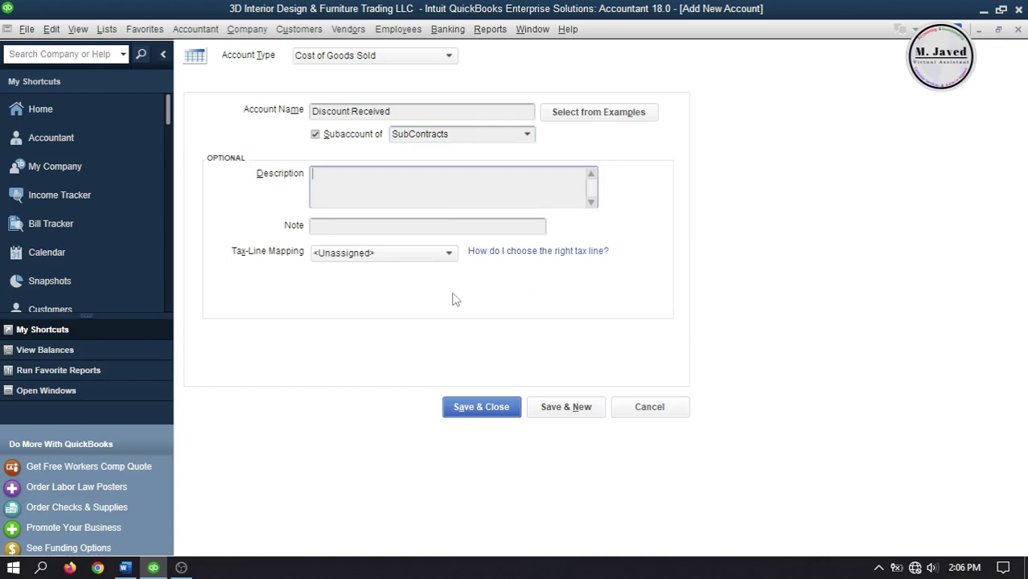
left_click(480, 407)
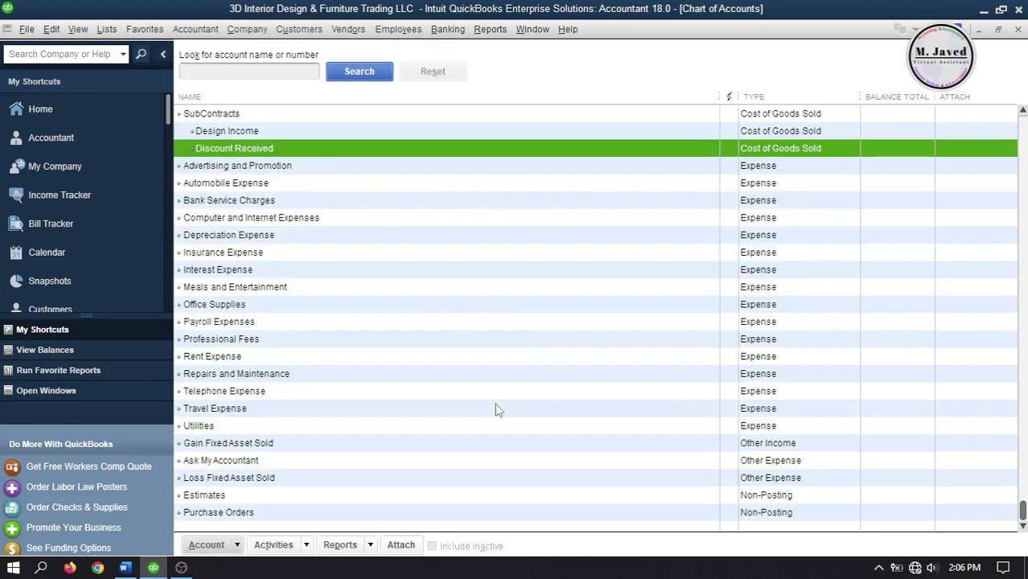
Review the SubContracts account with its Design Income and Discount Received subaccounts, then close the Chart of Accounts
scroll(931, 407, "up", 3)
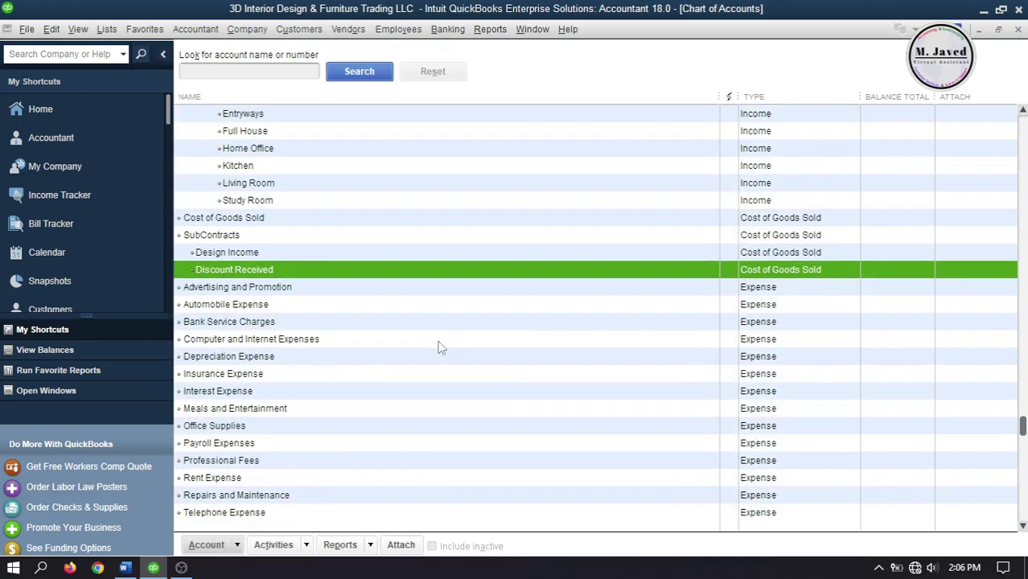
left_click(434, 236)
left_click(434, 253)
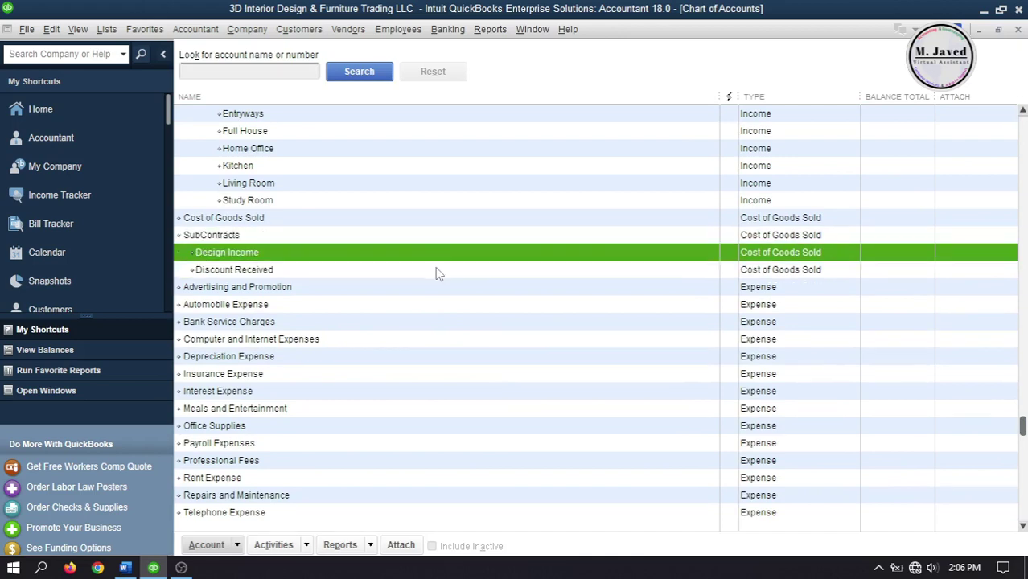
left_click(434, 271)
key("Escape")
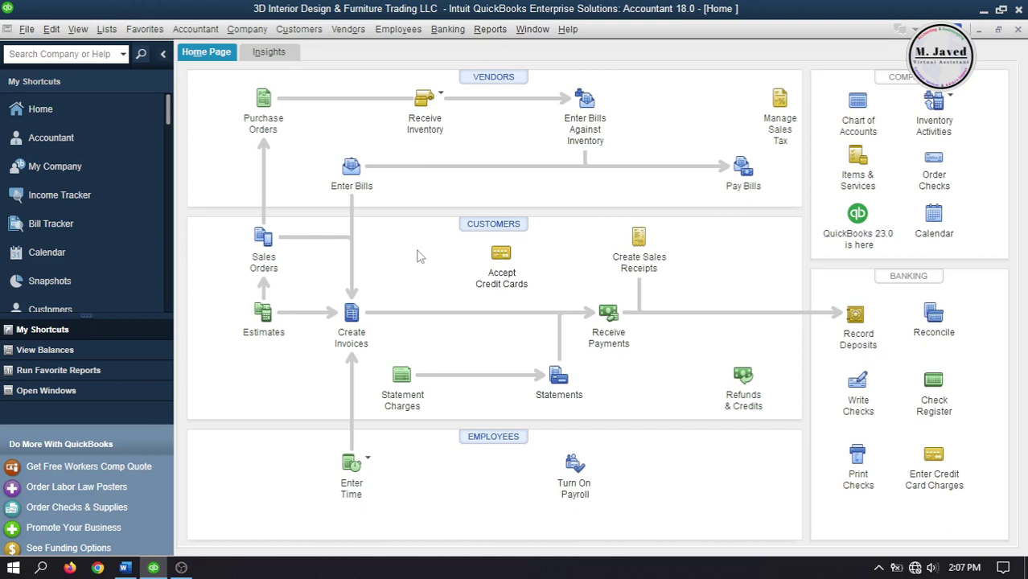
Try to add the 3D Designs:Kitchen item to a purchase order for SAM Designs, then clear and close the form
left_click(259, 101)
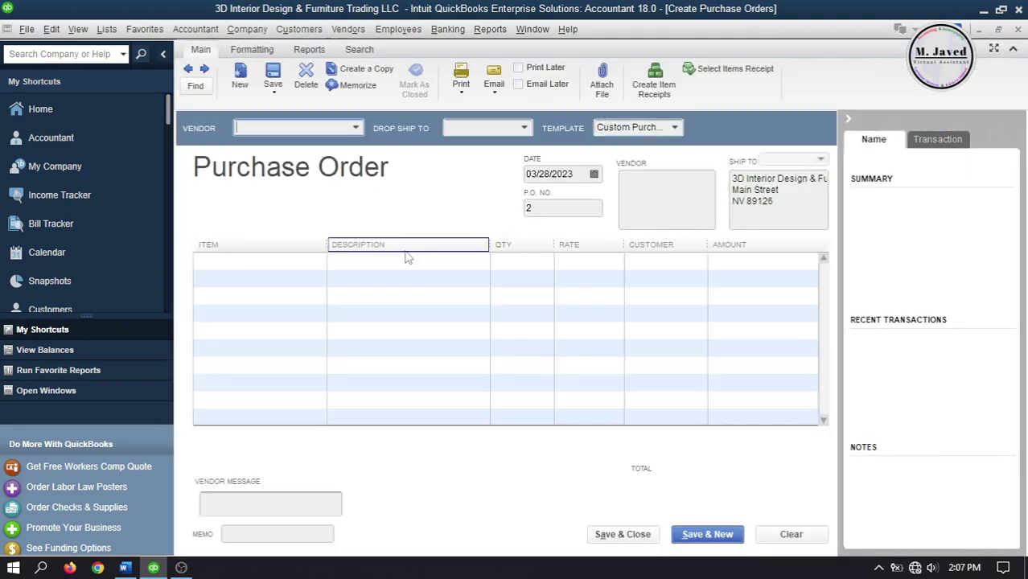
left_click(356, 130)
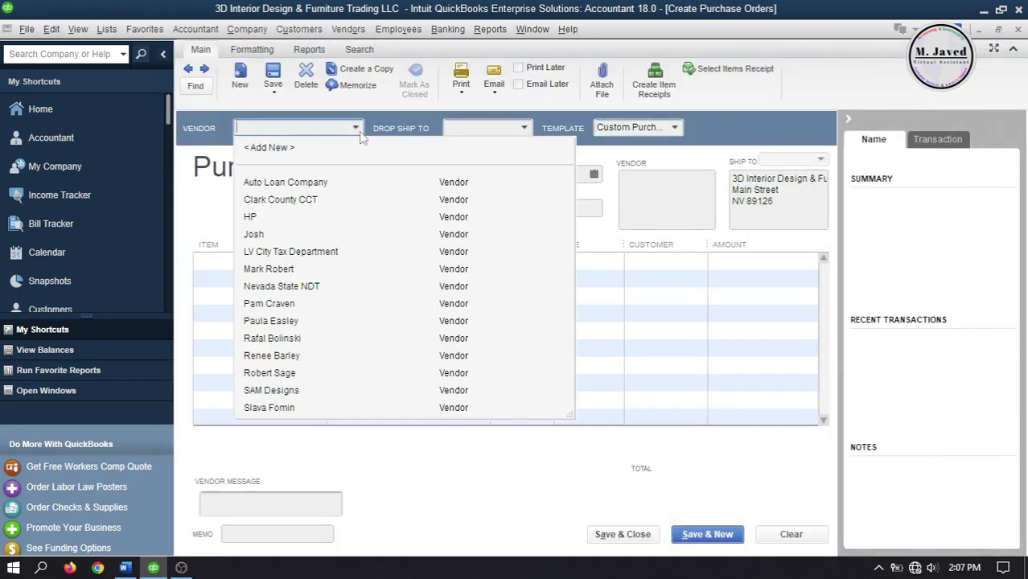
left_click(307, 390)
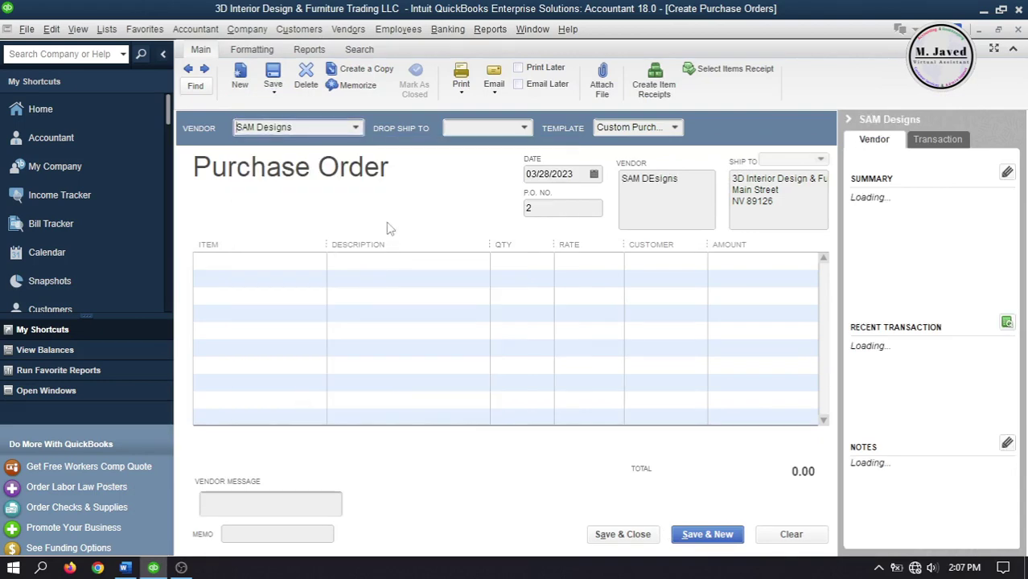
left_click(319, 264)
left_click(318, 264)
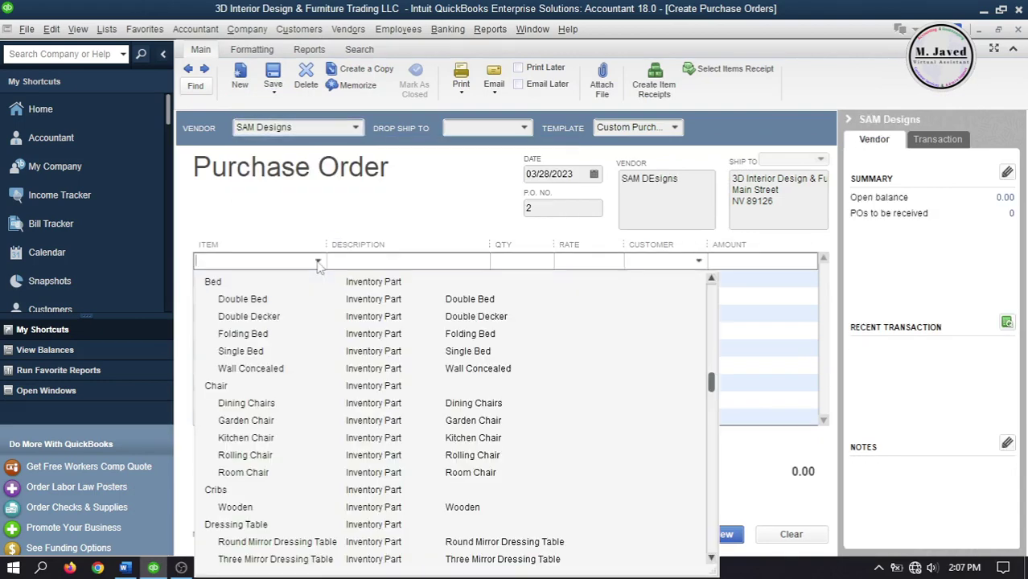
left_click_drag(712, 384, 713, 301)
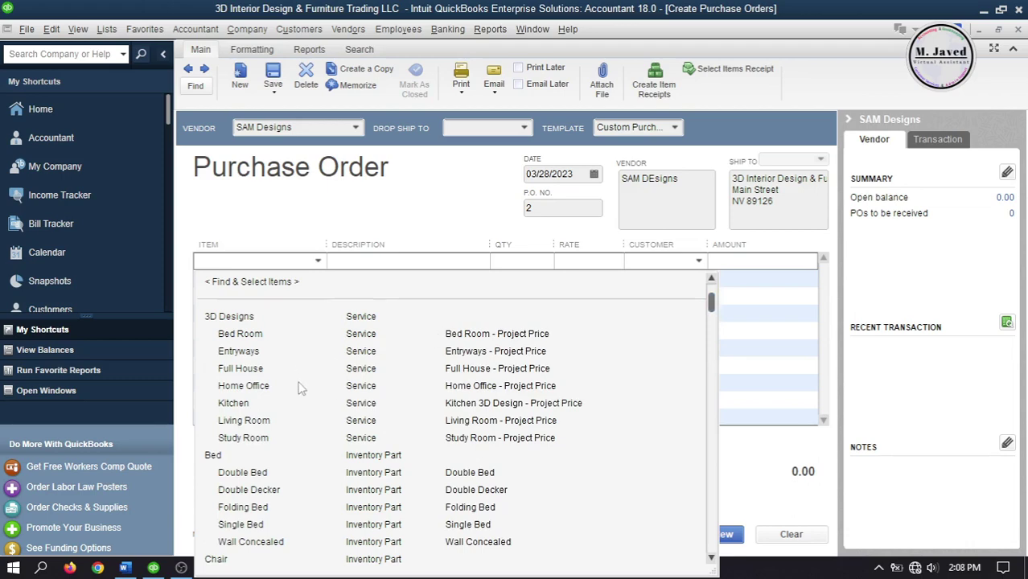
left_click(298, 408)
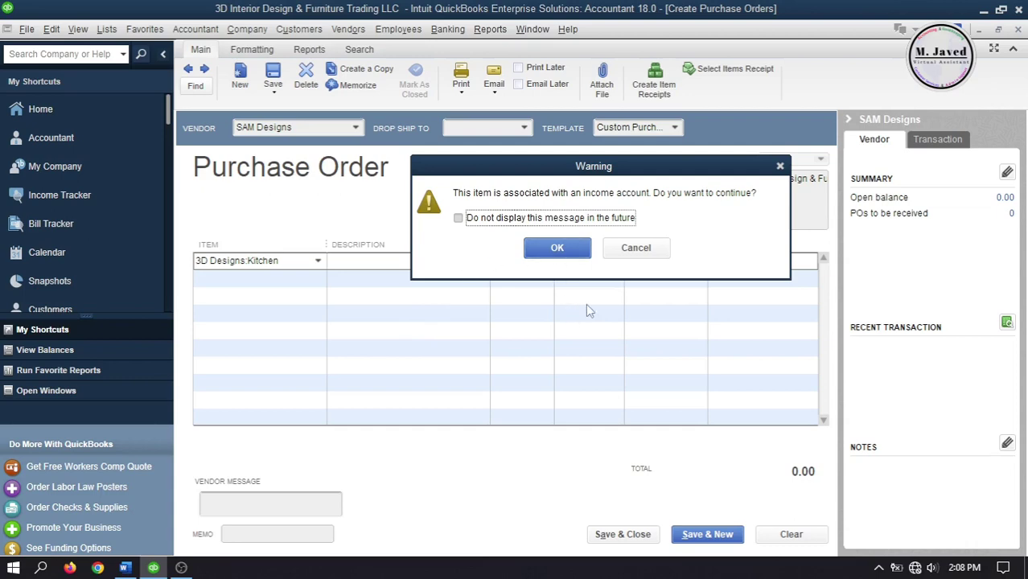
left_click(623, 249)
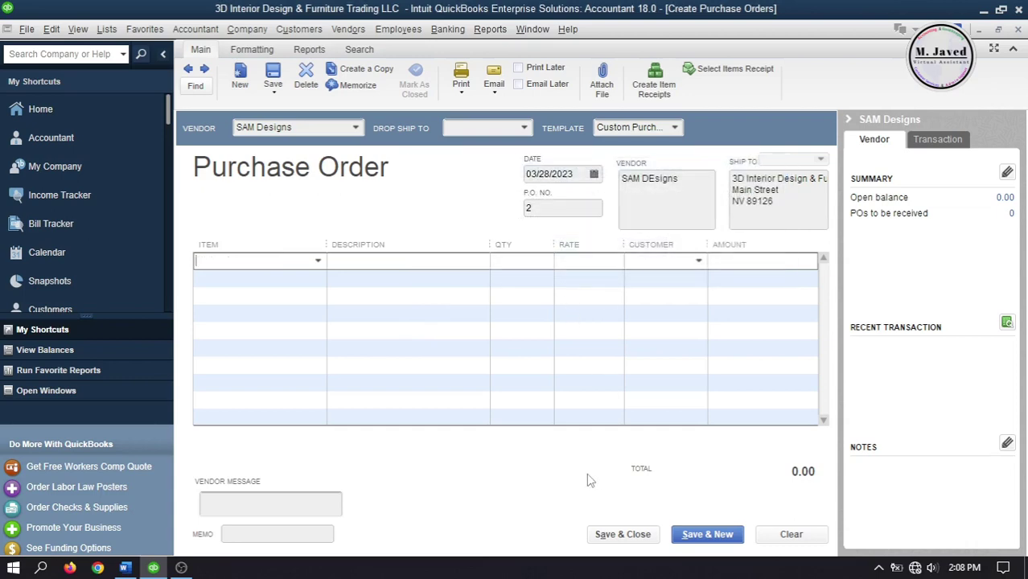
left_click(777, 532)
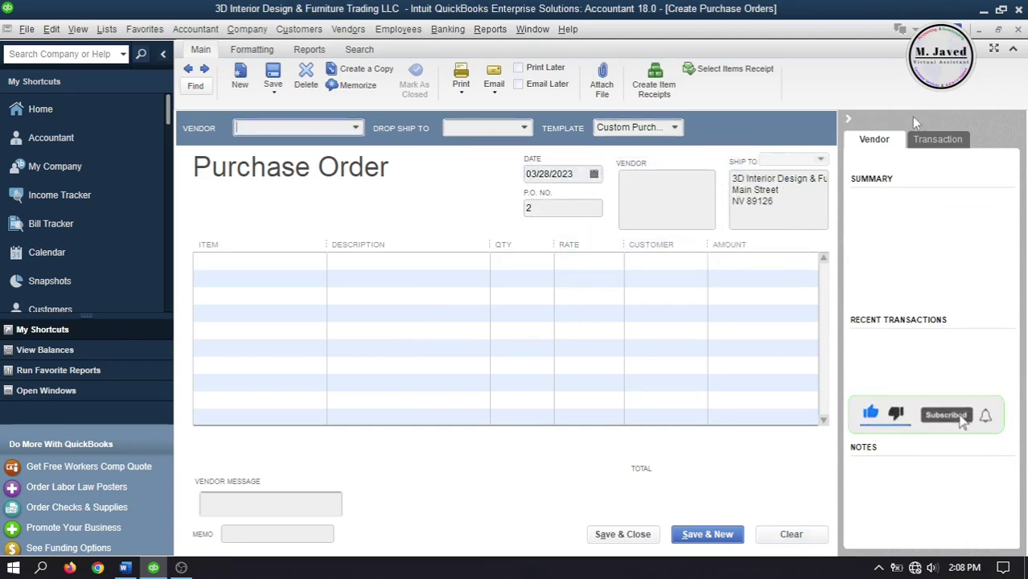
key("Escape")
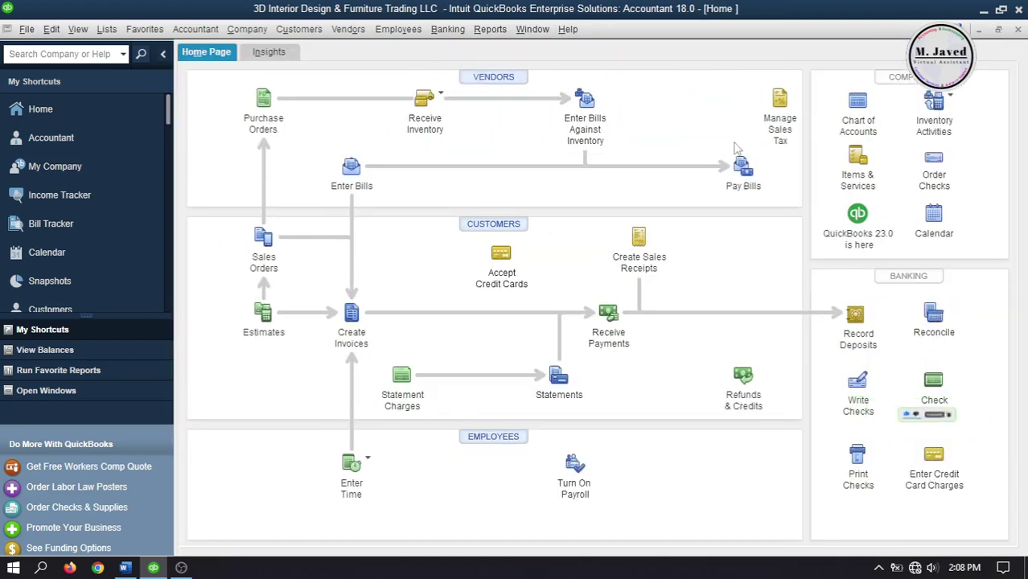
Edit the Kitchen service item under 3D Designs and mark it as used in assemblies or performed by a subcontractor or partner
left_click(857, 160)
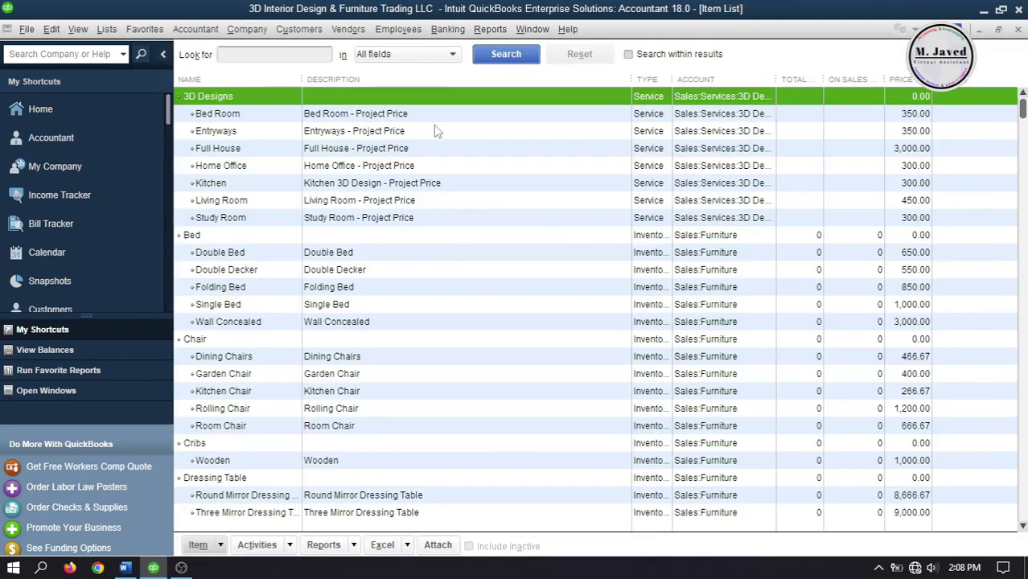
double_click(444, 185)
key("Tab")
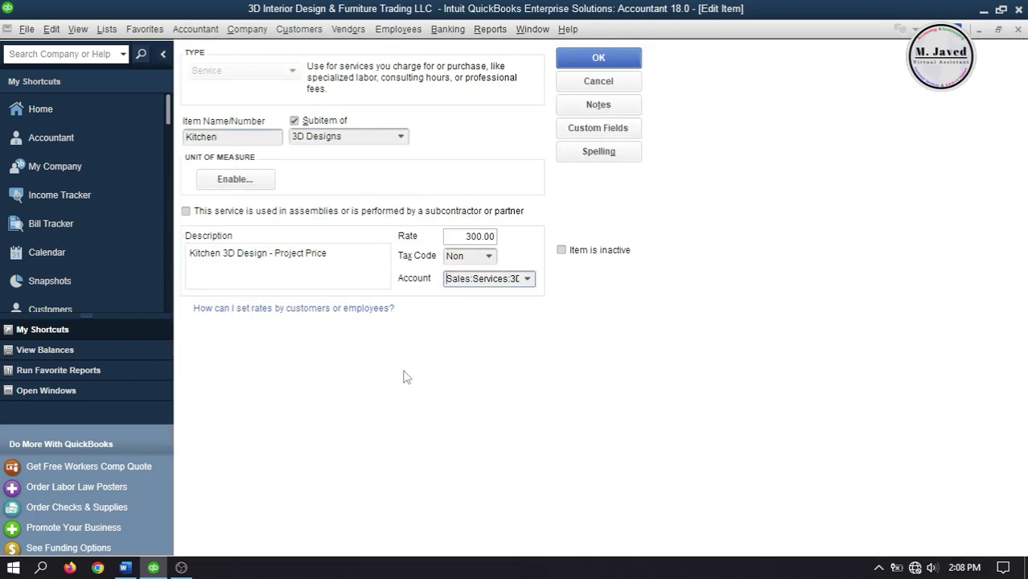
left_click(186, 212)
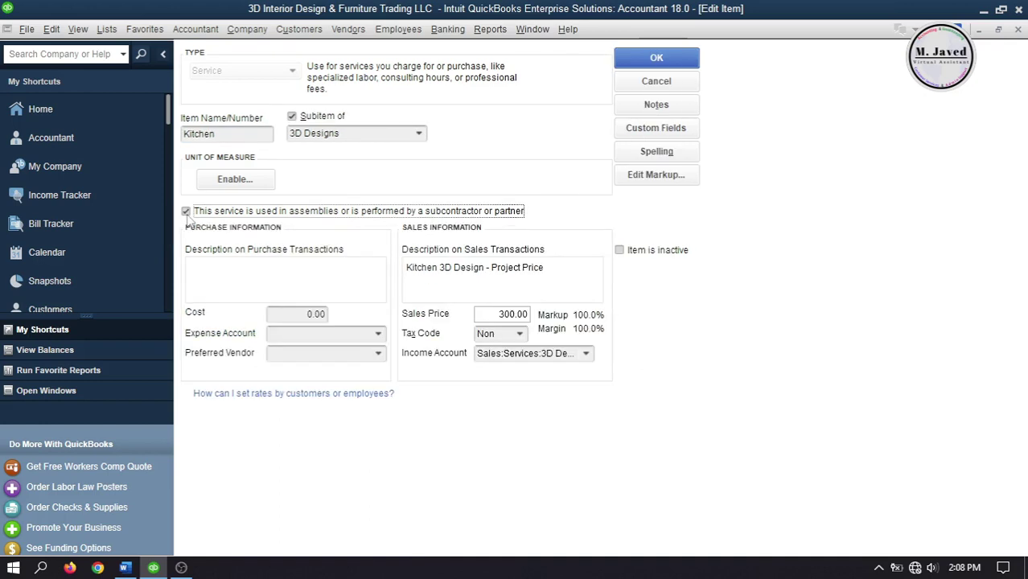
Set the Kitchen item's purchase cost to 200 and its expense account to SubContracts:Design Income
left_click(261, 273)
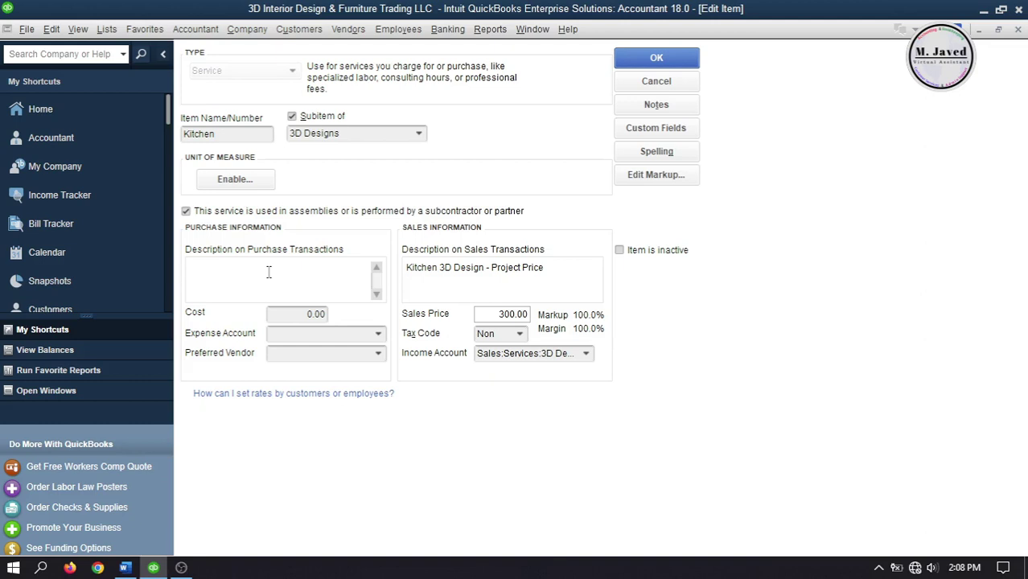
left_click(290, 314)
type("2")
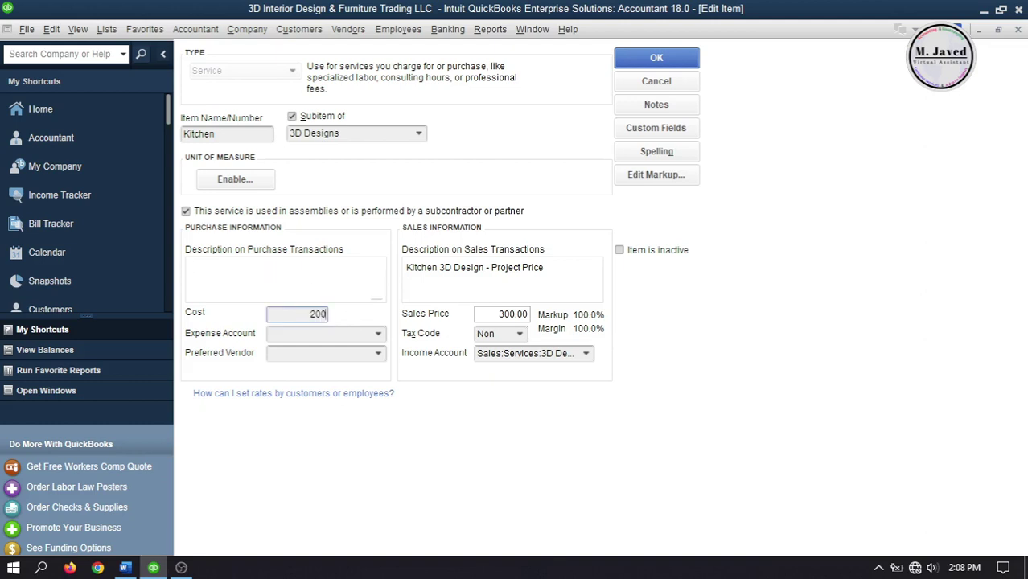
left_click(322, 330)
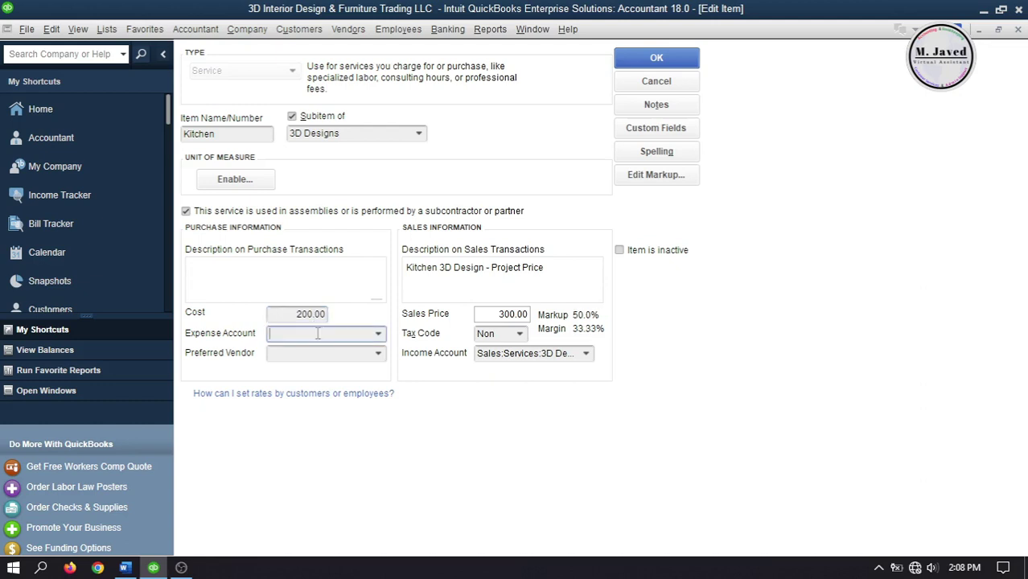
left_click(378, 334)
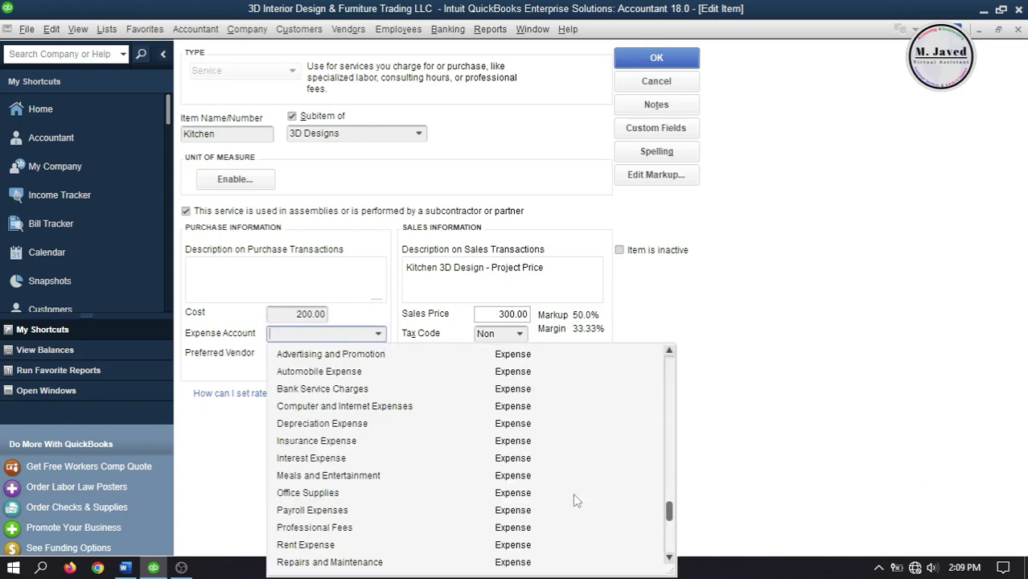
scroll(426, 436, "up", 4)
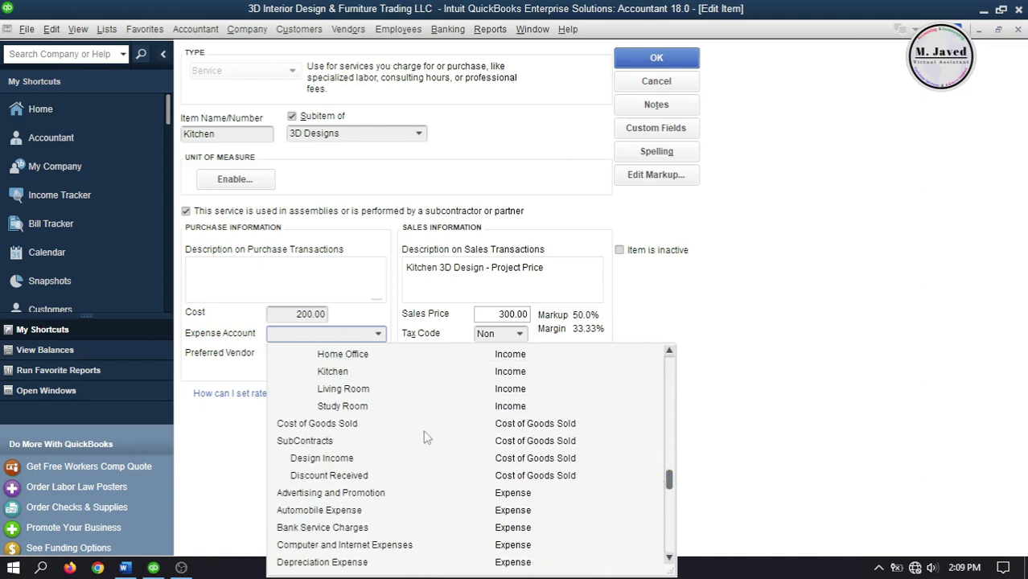
left_click(374, 459)
Save the Kitchen item with no preferred vendor and apply the account change to existing transactions
left_click(349, 354)
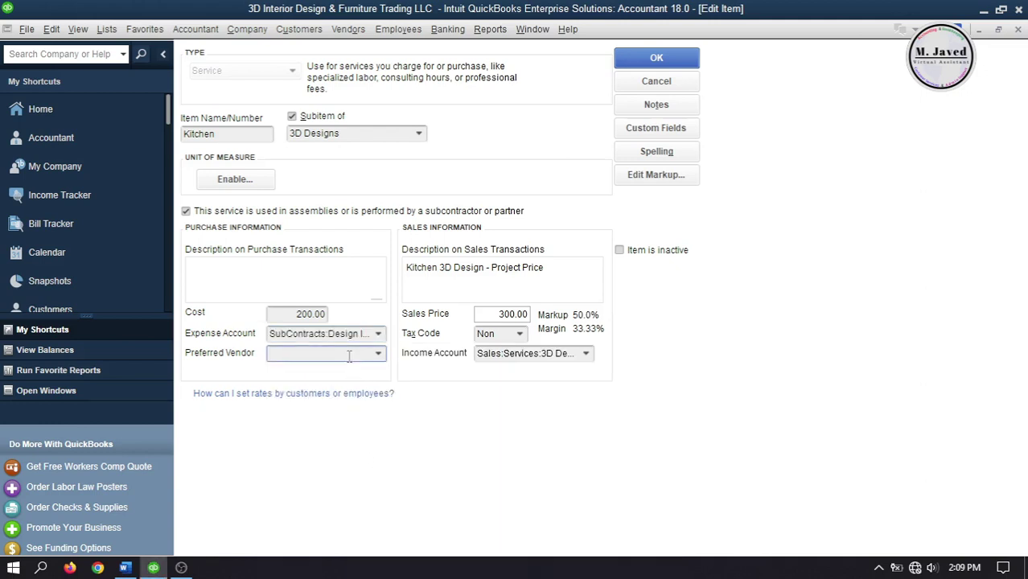
left_click(380, 358)
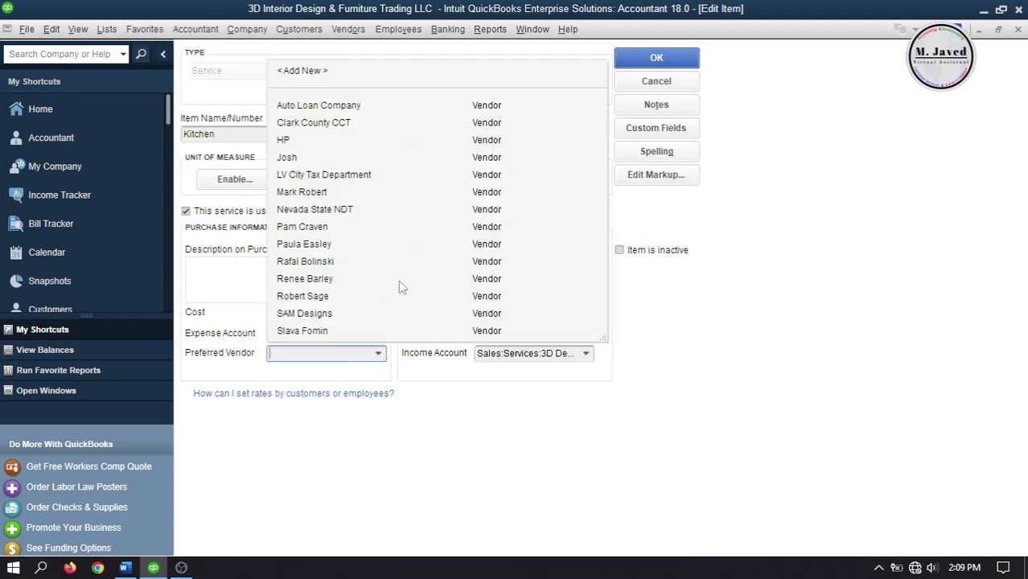
left_click(249, 283)
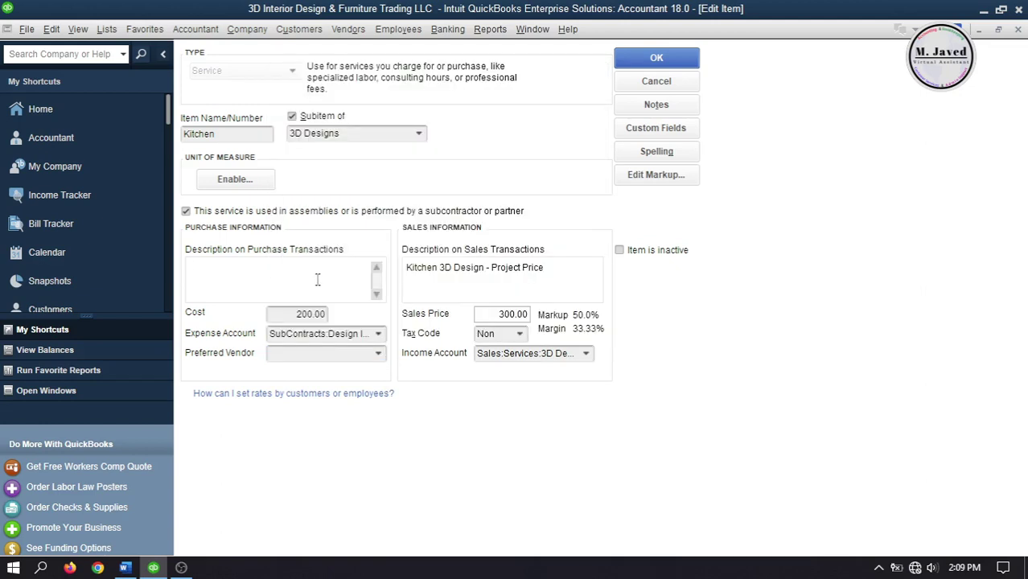
left_click(635, 66)
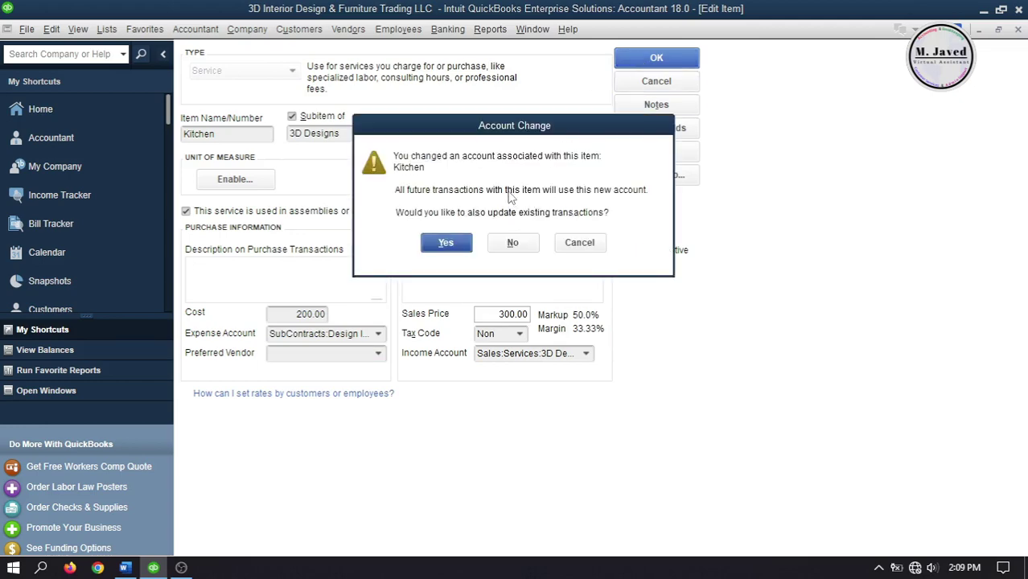
left_click(440, 242)
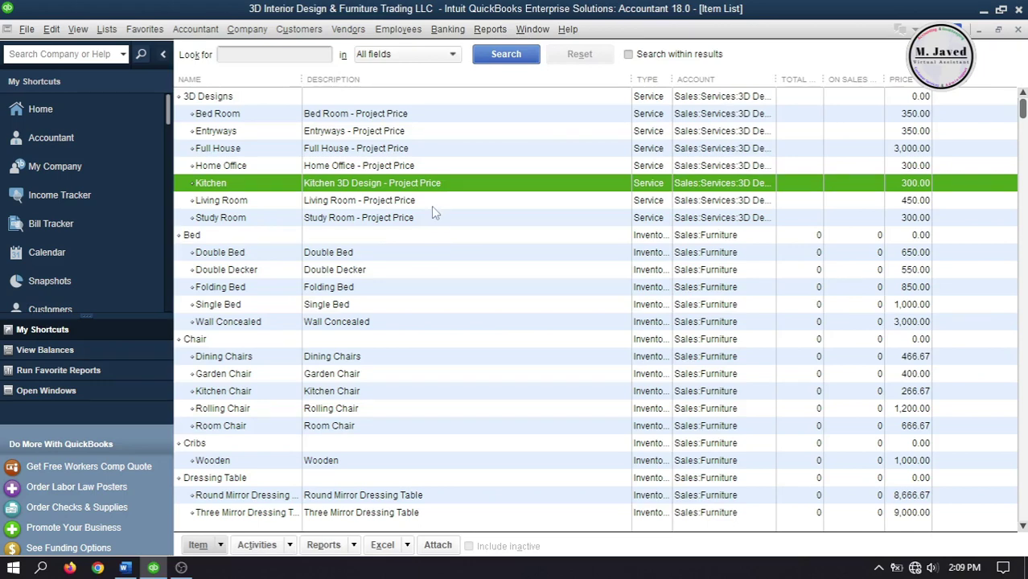
Make the Living Room item a subcontracted service with cost 250 and expense account SubContracts:Design Income, then save it and update existing transactions
double_click(434, 201)
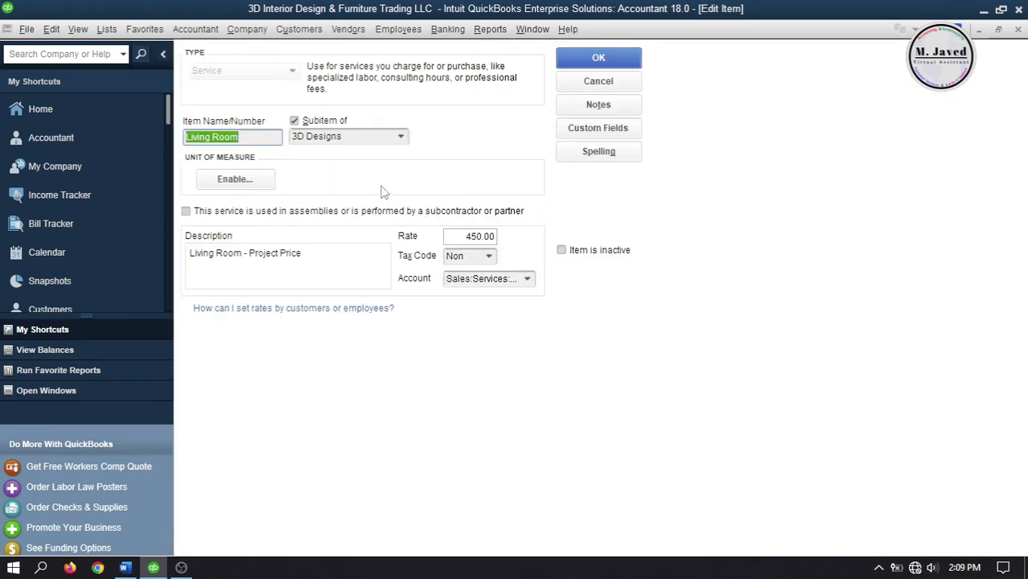
left_click(185, 211)
type("250")
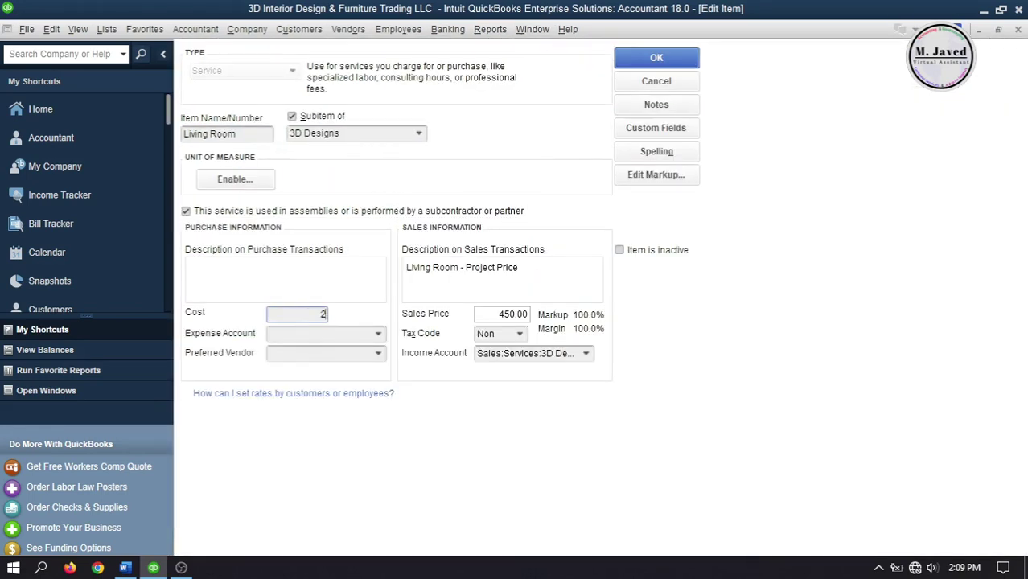
key("Tab")
left_click(378, 333)
left_click_drag(670, 531, 670, 497)
left_click(395, 406)
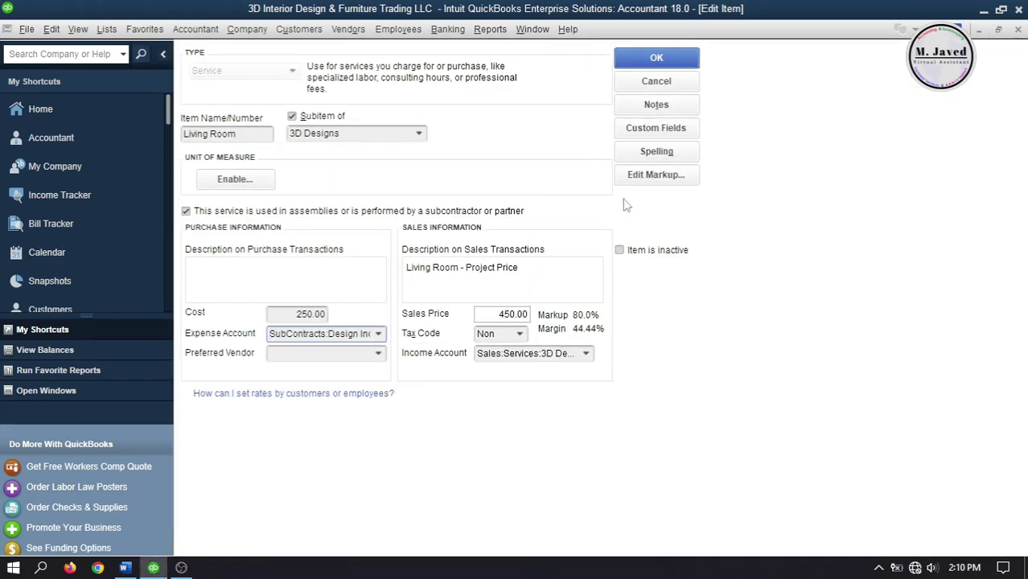
left_click(656, 57)
left_click(443, 239)
Make Study Room a subcontracted service costing 150 with expense account SubContracts:Design Income, save it with existing transactions updated, and close the Item List
double_click(349, 258)
left_click(186, 210)
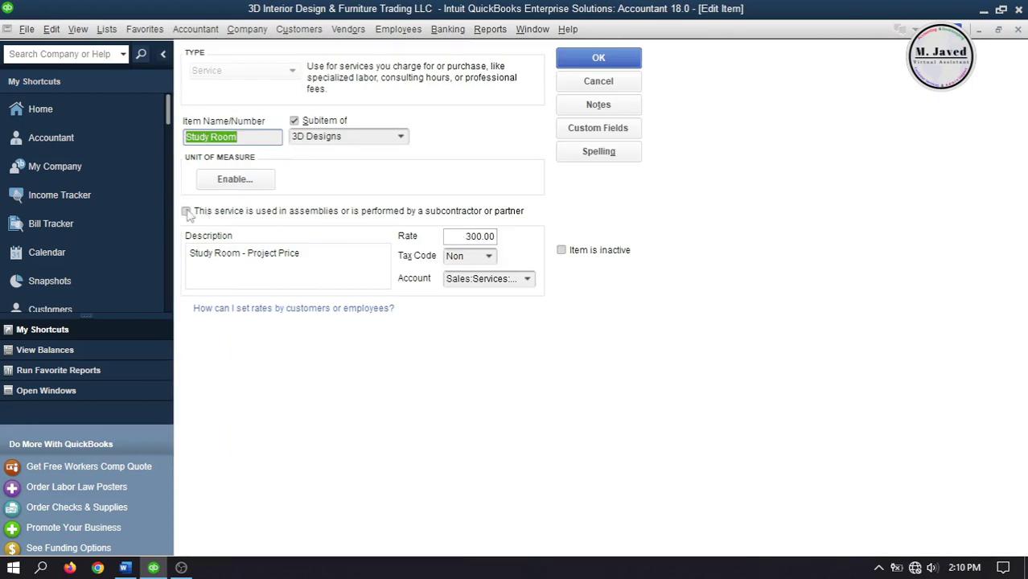
type("150")
left_click(378, 333)
scroll(447, 374, "up", 2)
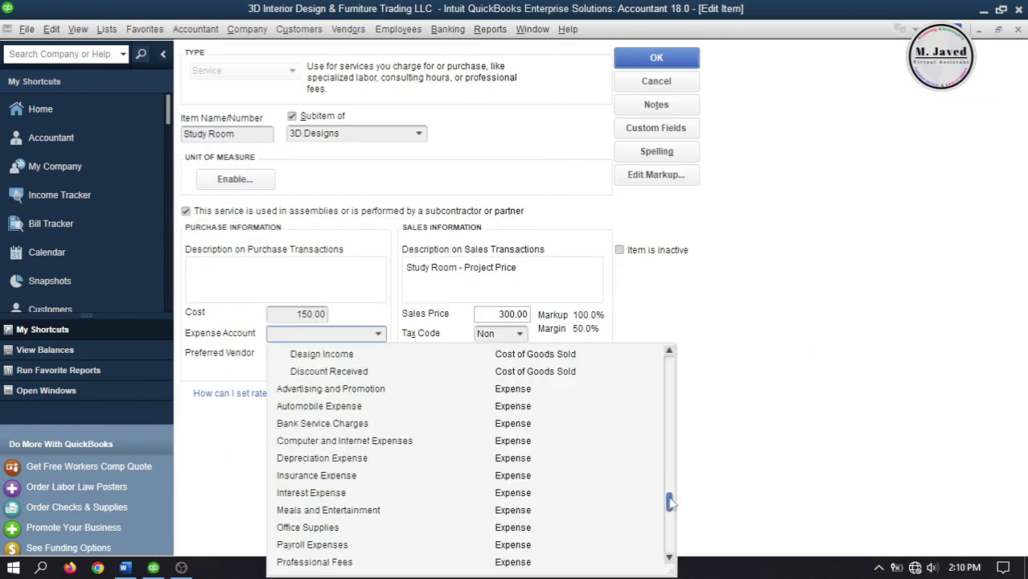
left_click(395, 389)
left_click(656, 57)
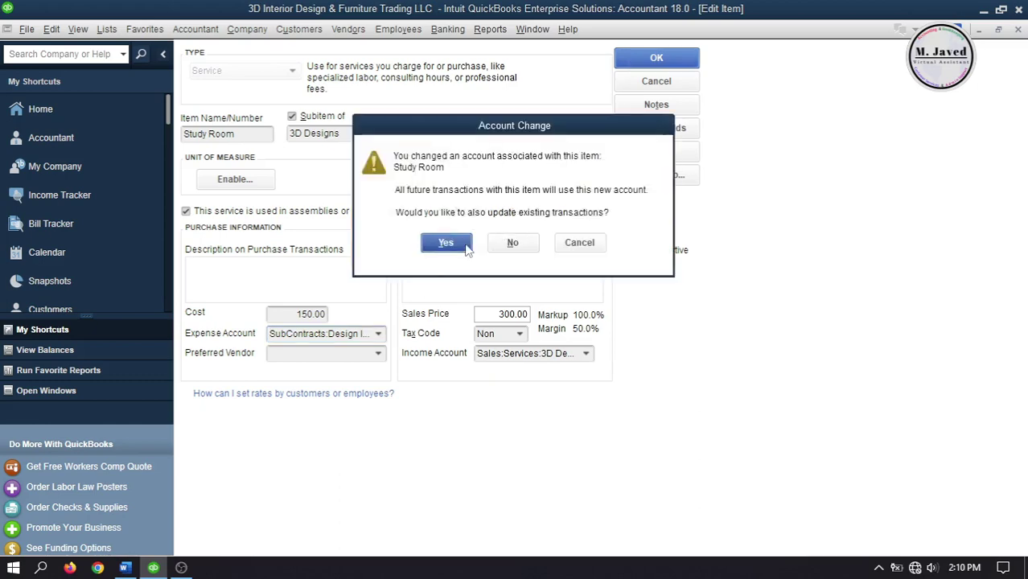
left_click(460, 238)
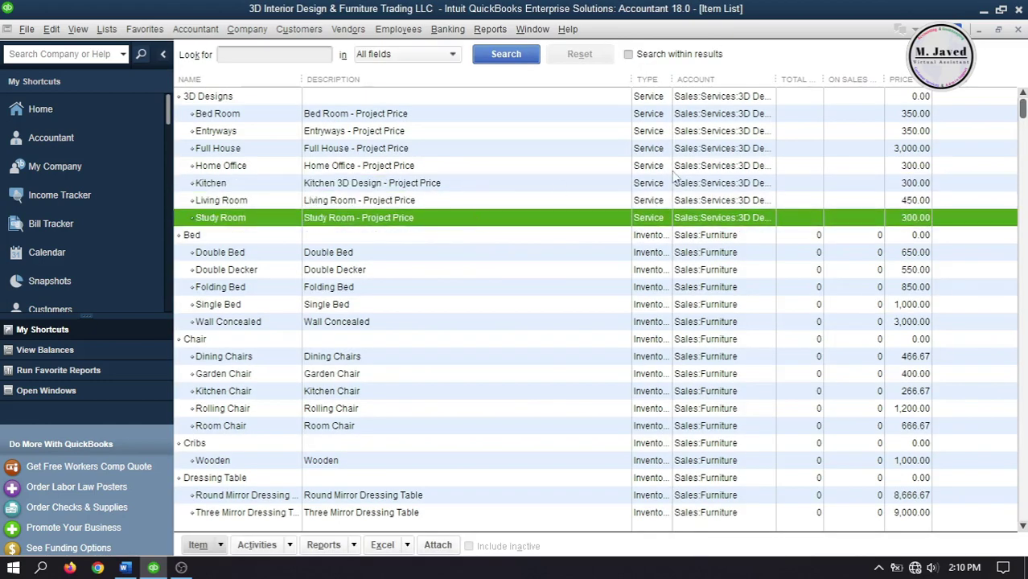
left_click(1017, 30)
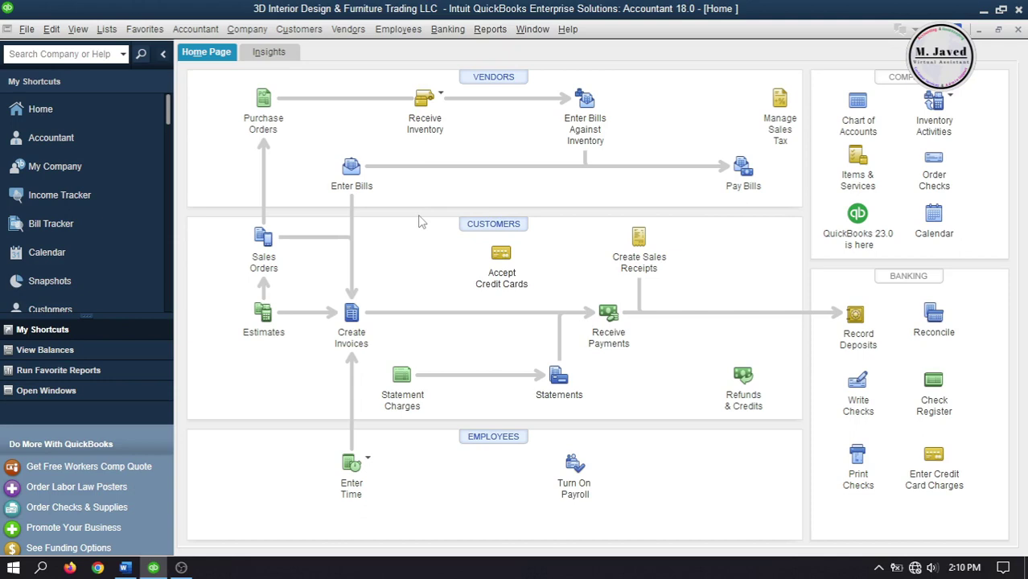
Start a purchase order for the vendor SAM Designs with drop shipment to Amy Designs
left_click(263, 103)
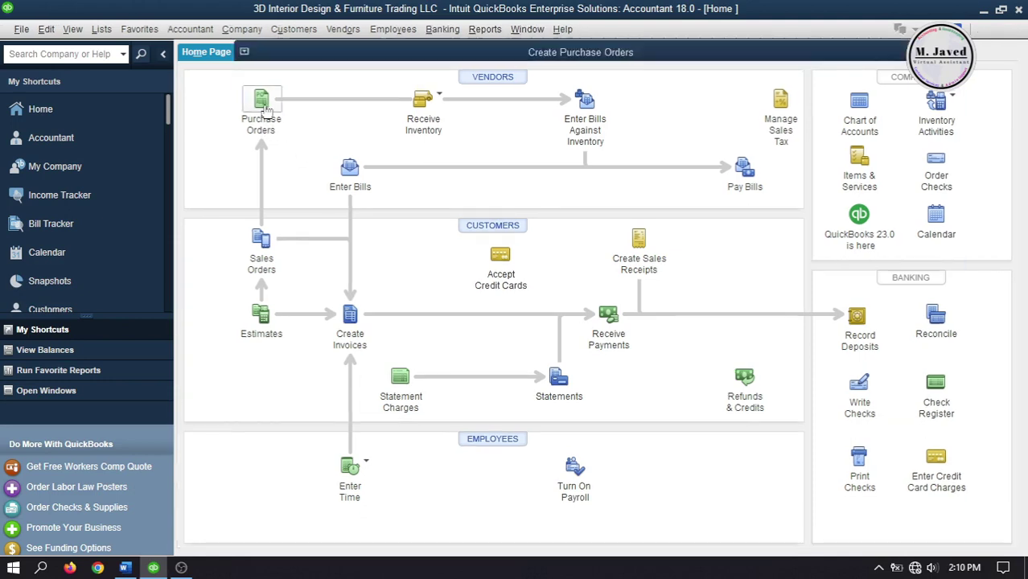
left_click(355, 128)
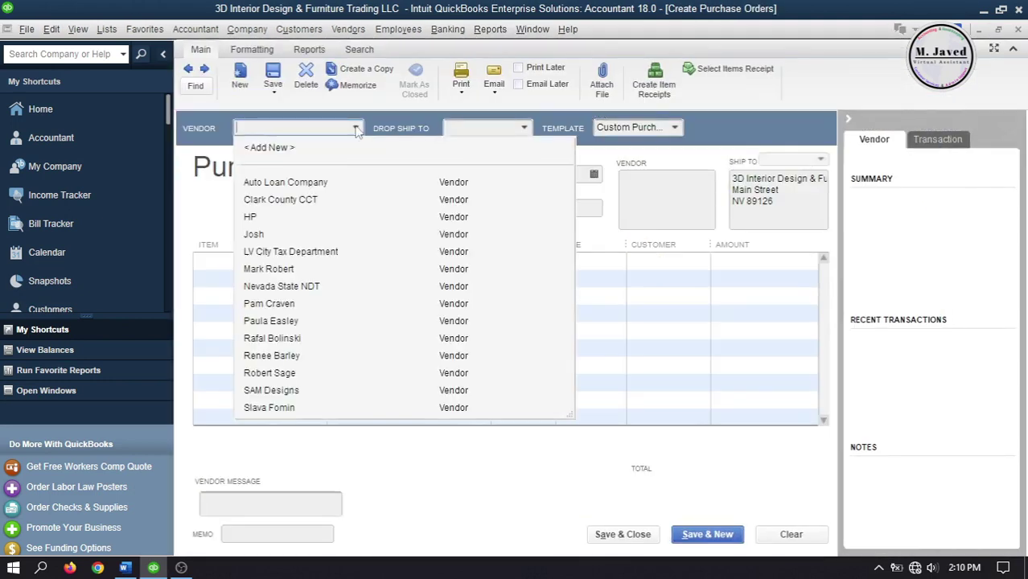
left_click(304, 392)
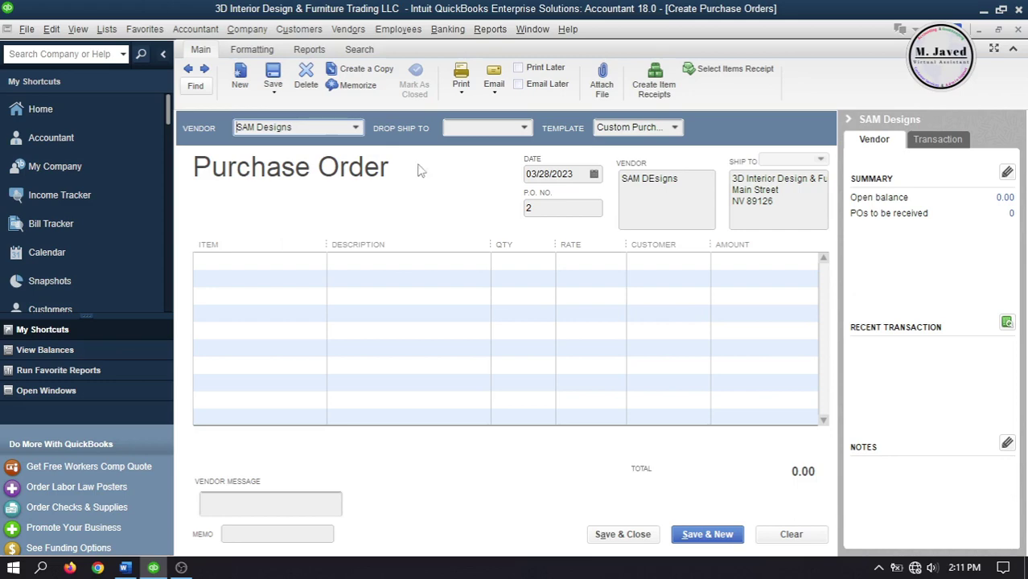
left_click(523, 128)
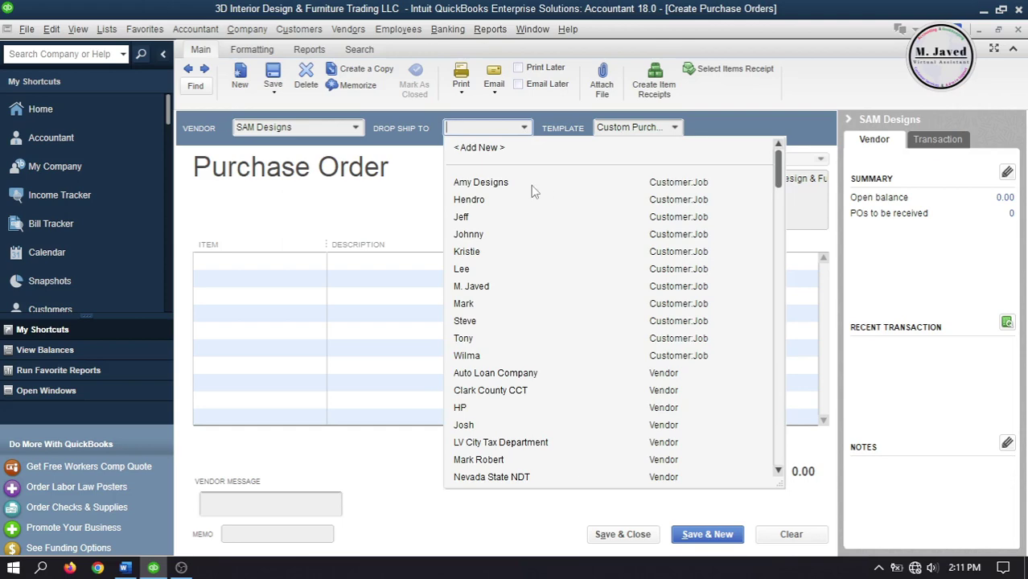
left_click(481, 183)
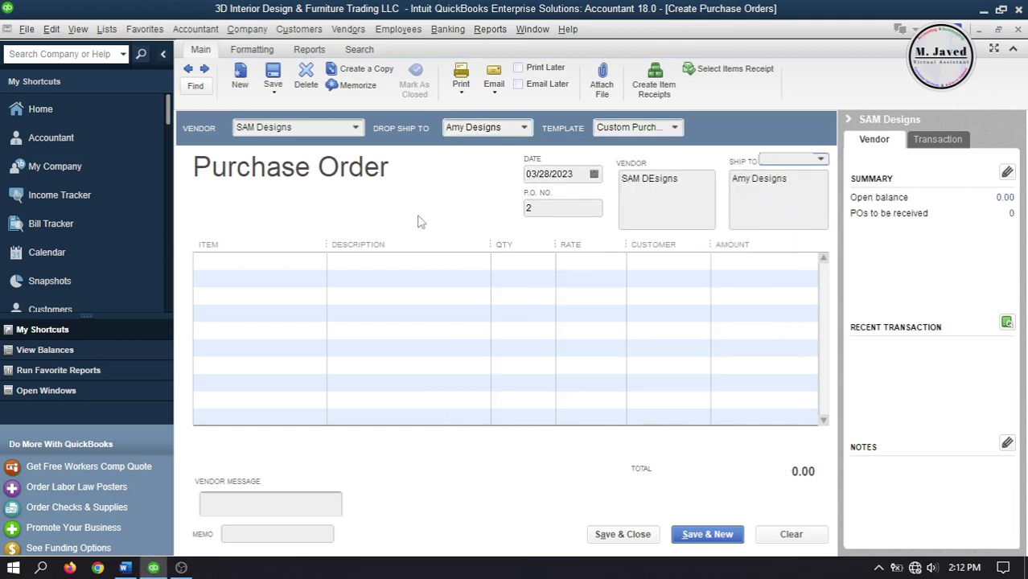
Add the 3D Designs:Kitchen and 3D Designs:Living Room items to the first two lines of the purchase order
left_click(318, 260)
left_click(317, 260)
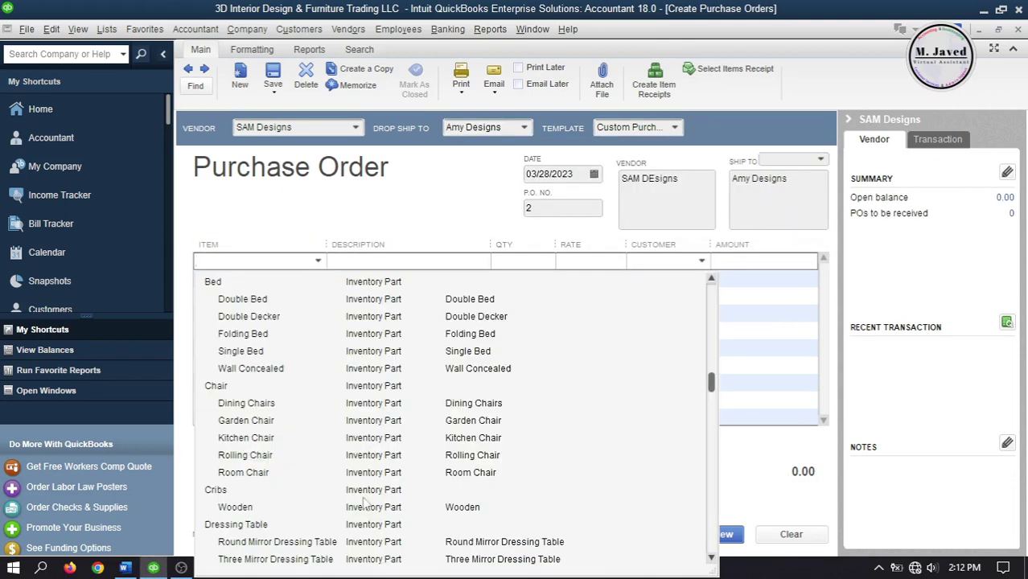
left_click_drag(711, 388, 714, 325)
left_click(303, 368)
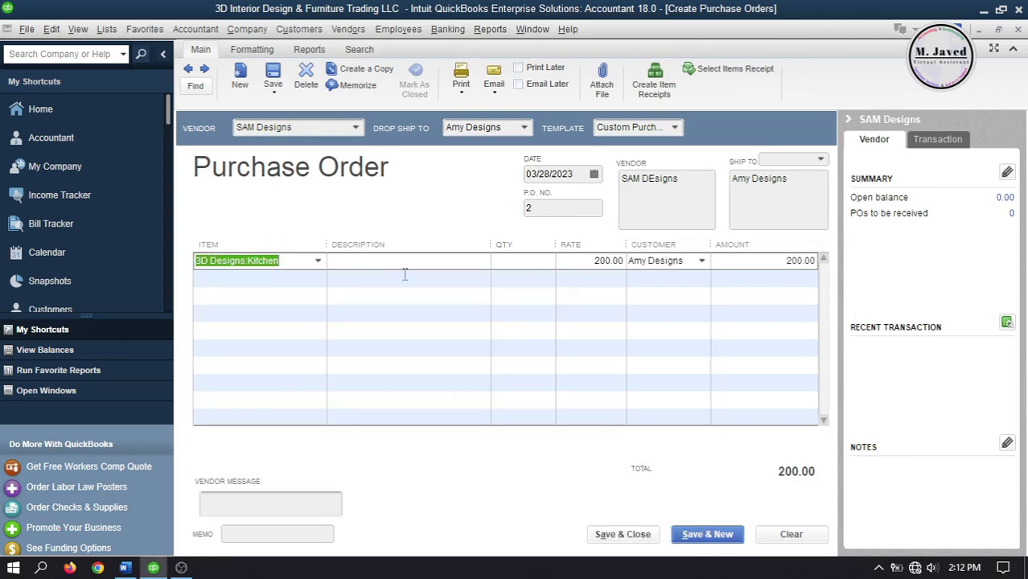
left_click(292, 279)
left_click(317, 278)
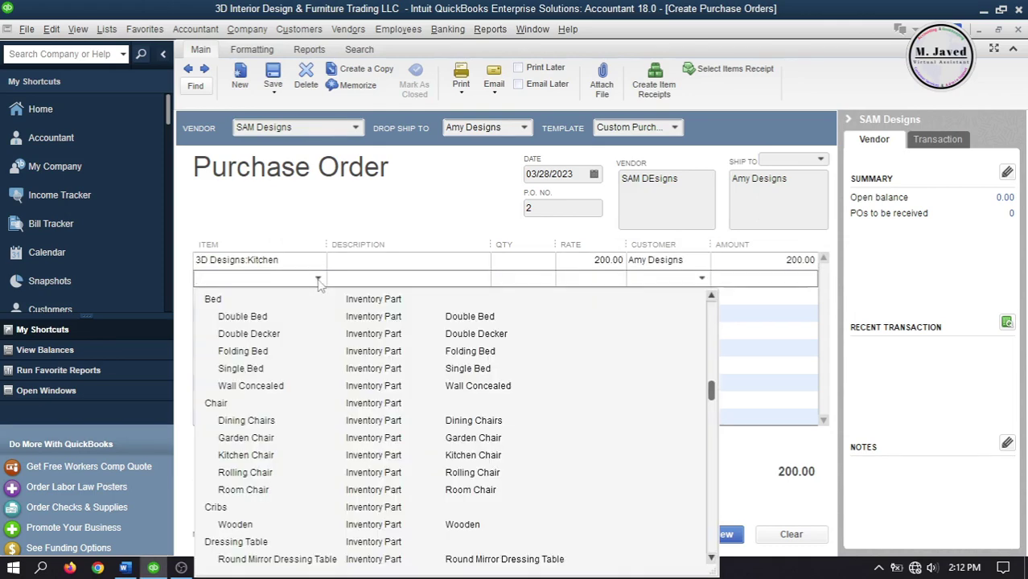
left_click_drag(718, 394, 718, 345)
left_click(263, 368)
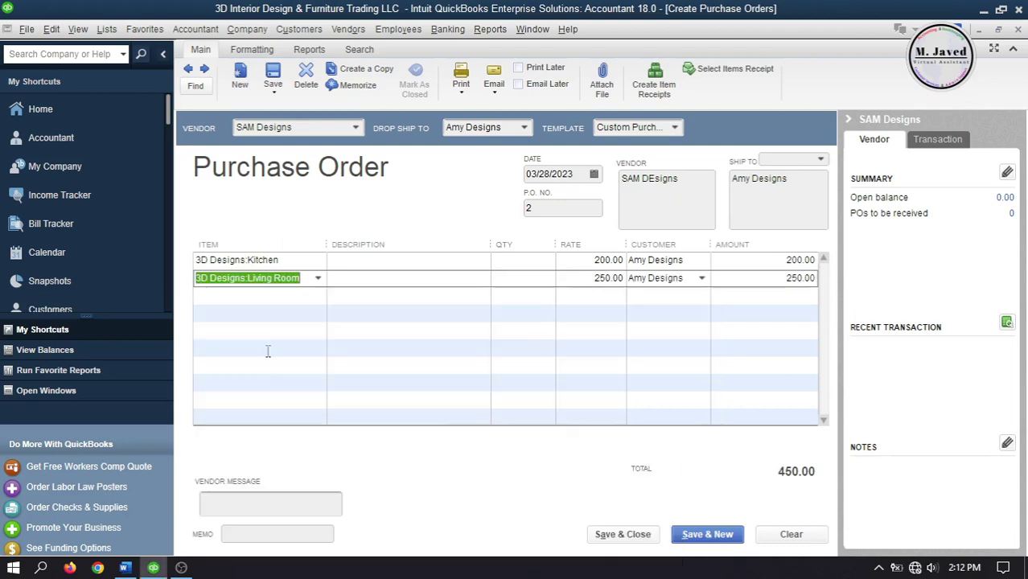
Set the quantity of both the Kitchen and Living Room lines to 1
left_click(515, 259)
type("1")
left_click(516, 278)
type("1")
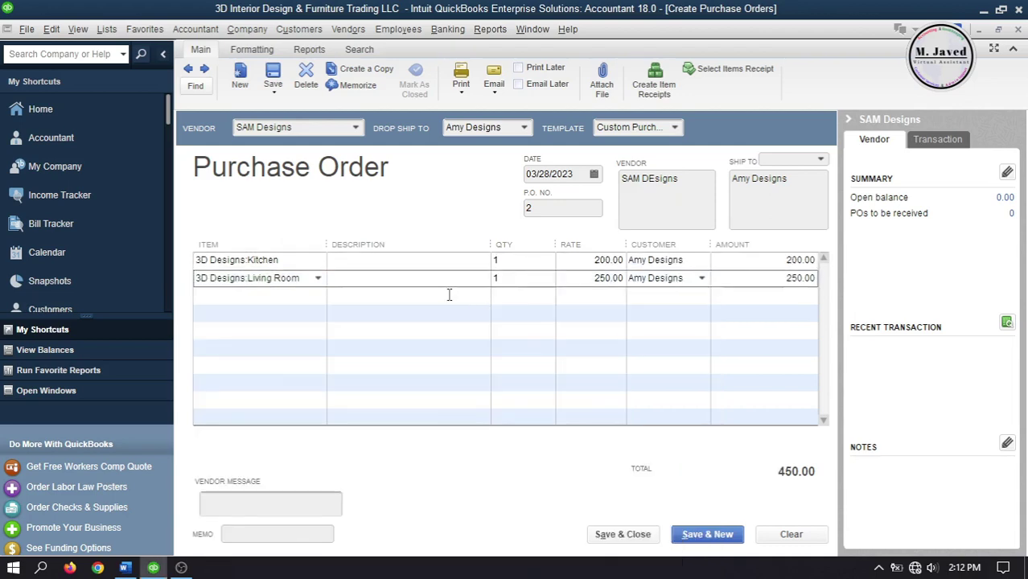
Add the SubTotal item to the purchase order, leaving one blank line below the Living Room line
left_click(308, 317)
left_click(308, 316)
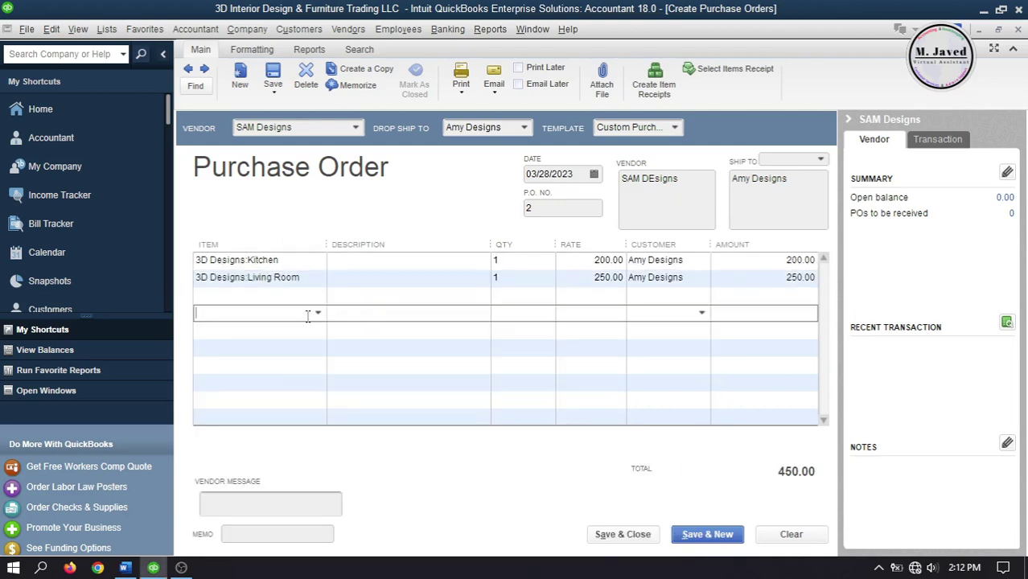
type("SubTotal")
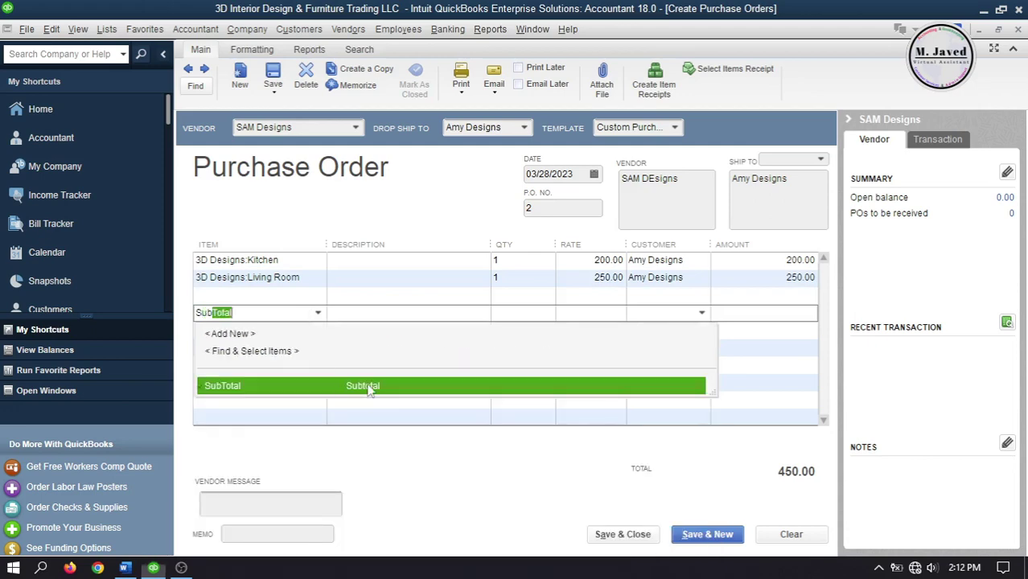
left_click(368, 387)
Date the purchase order 03/01/2023, then save and close it
left_click(594, 174)
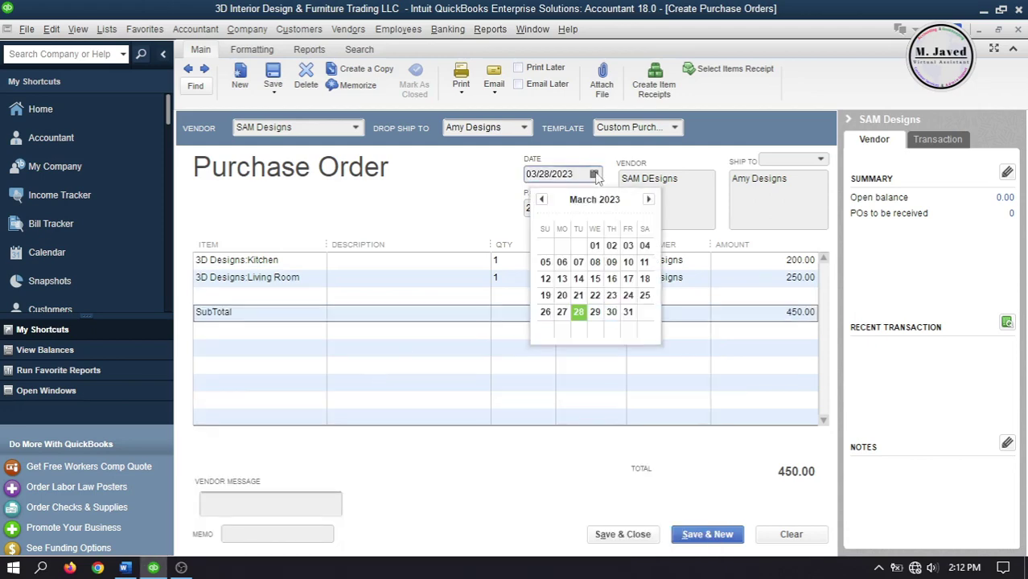
left_click(596, 243)
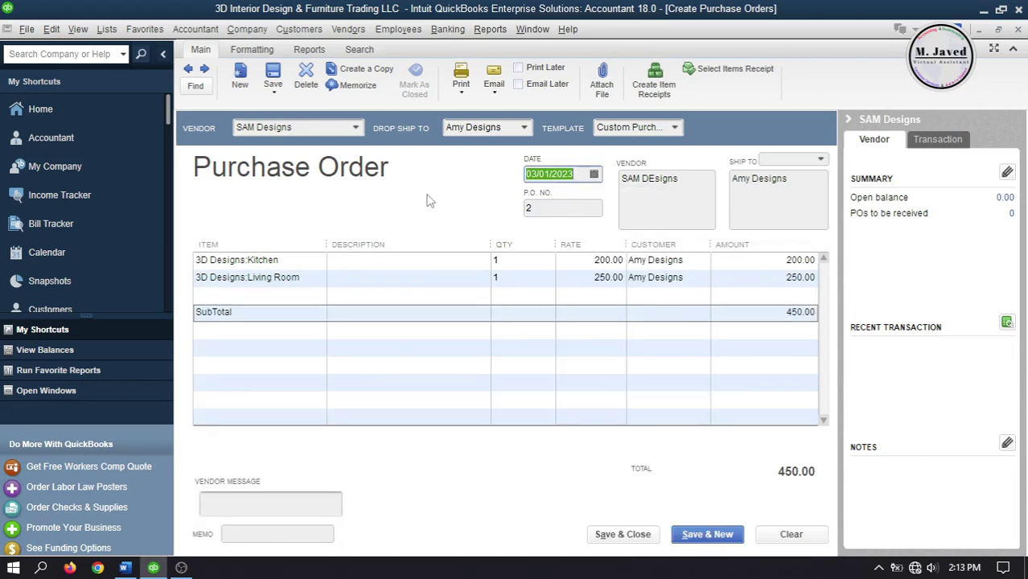
left_click(634, 536)
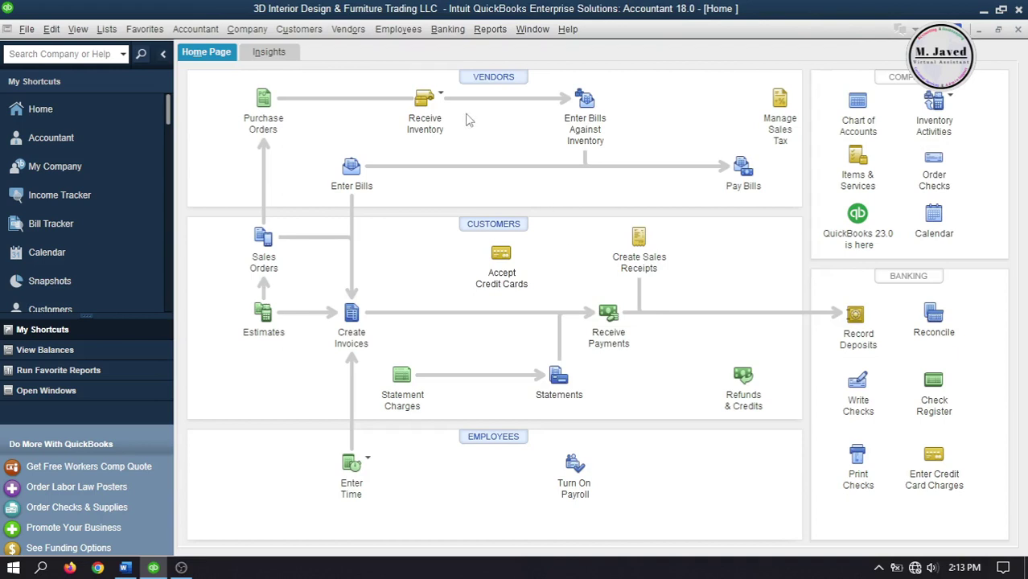
Start an item receipt without a bill for SAM Designs and receive against its open purchase order dated 03/01/2023
left_click(443, 99)
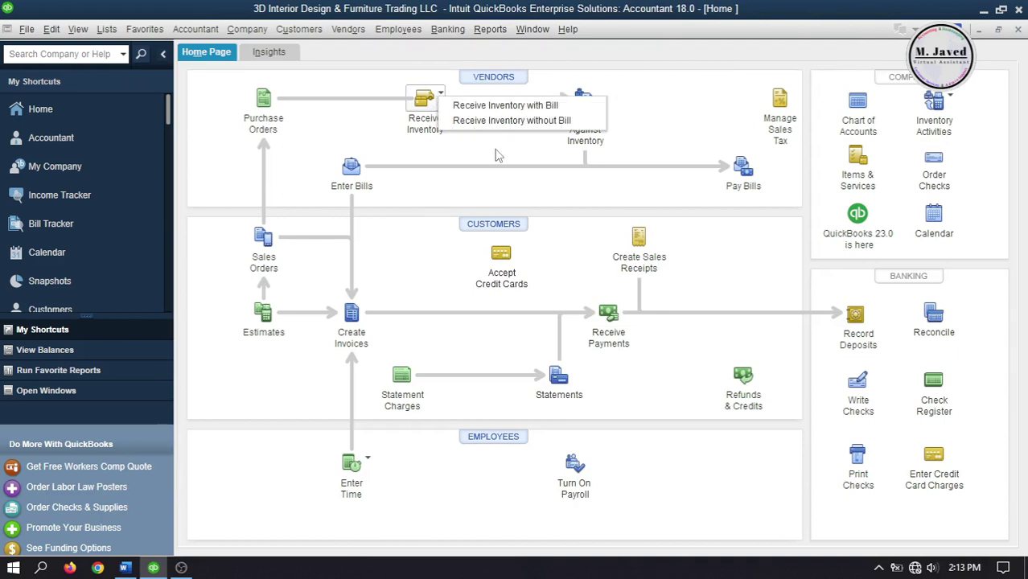
left_click(506, 120)
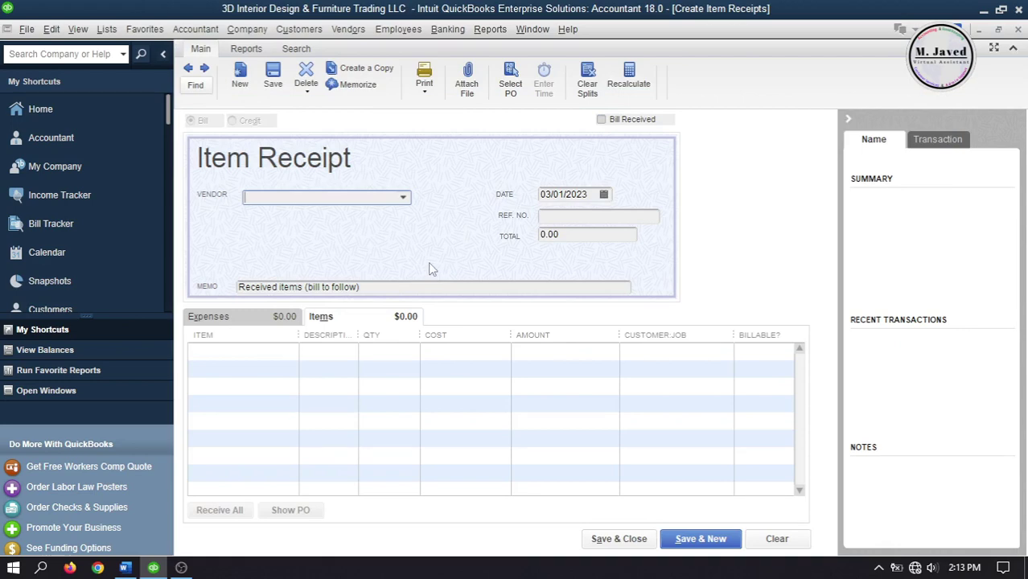
left_click(405, 200)
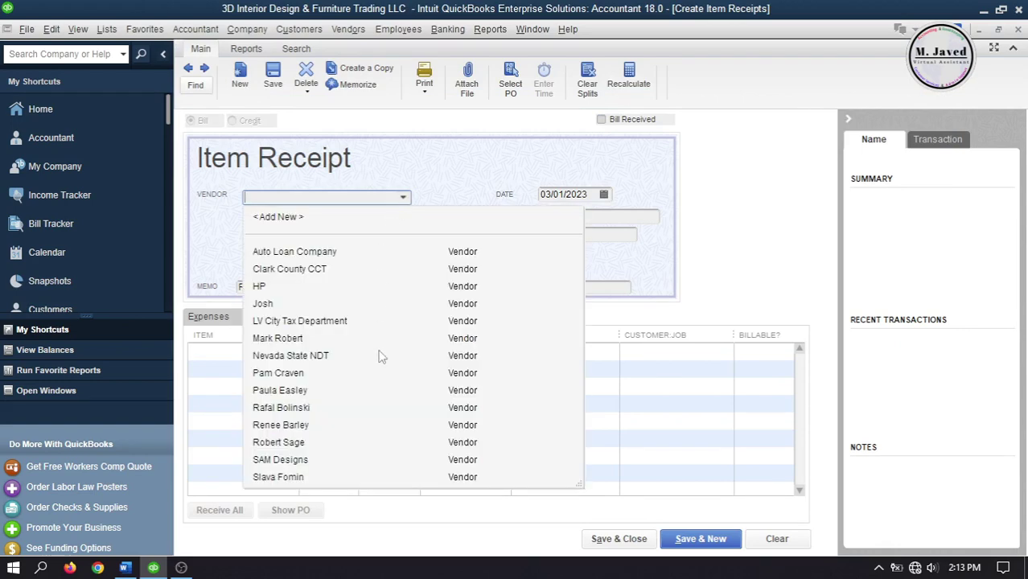
left_click(347, 465)
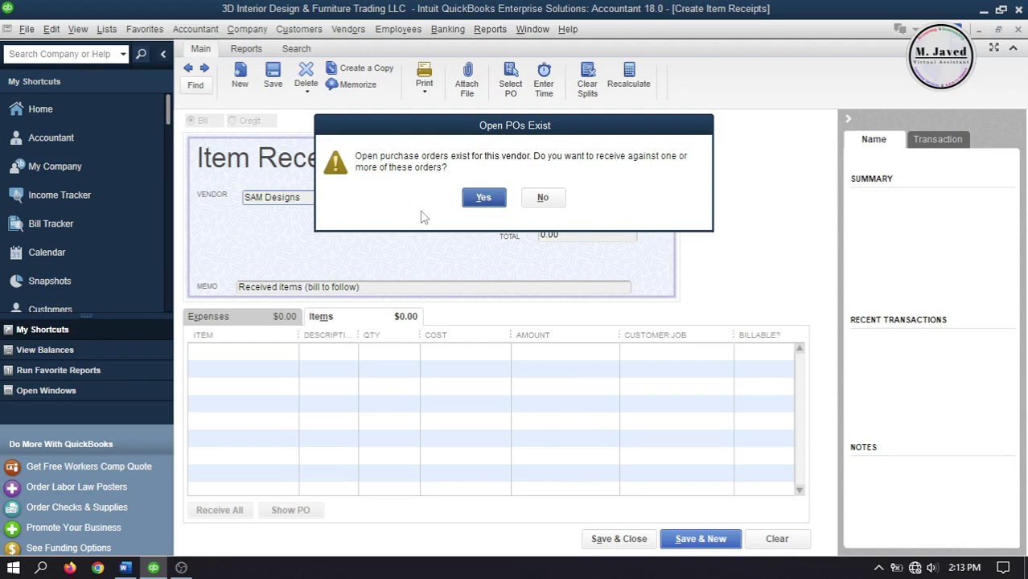
left_click(482, 198)
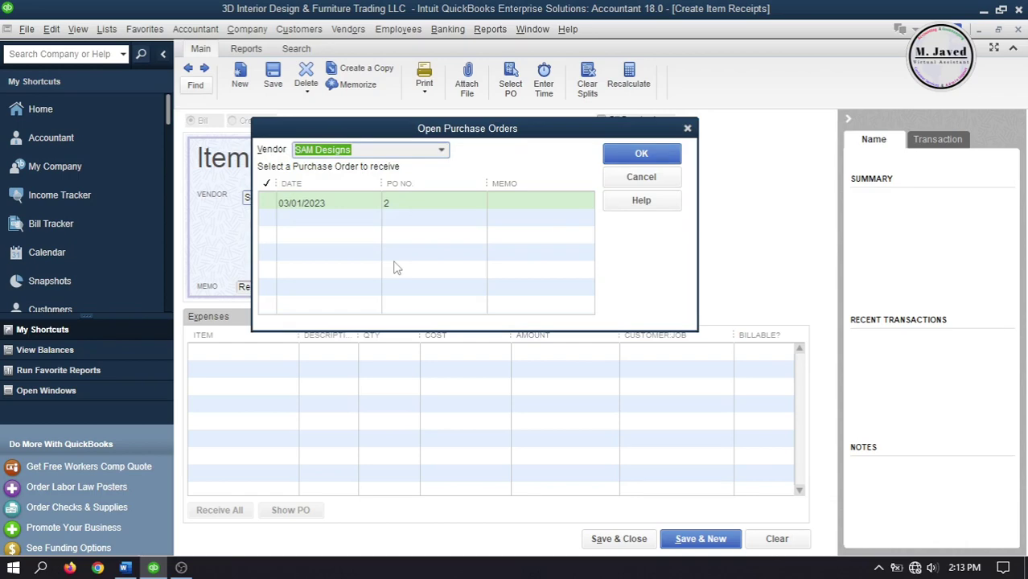
left_click(372, 206)
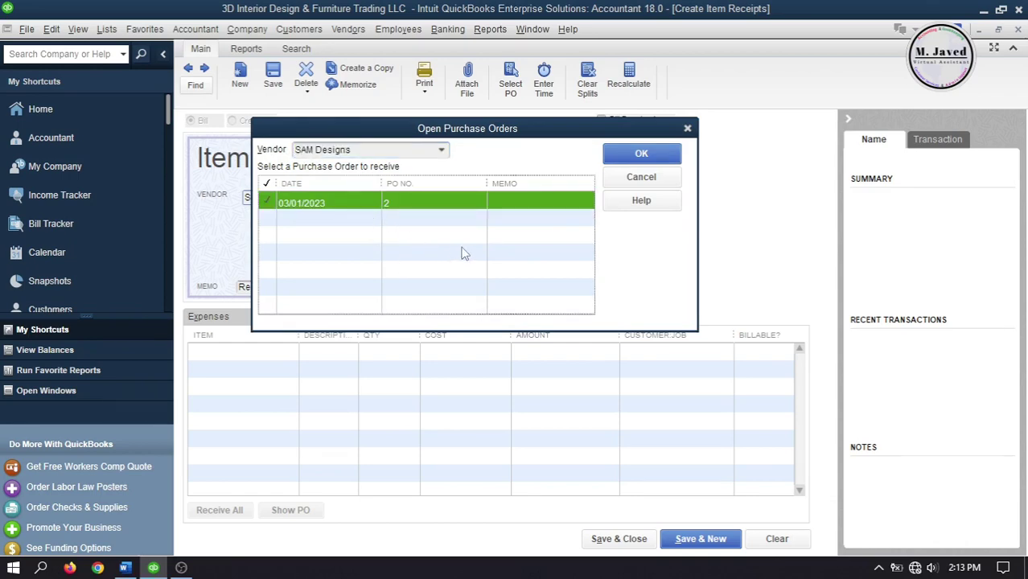
left_click(608, 159)
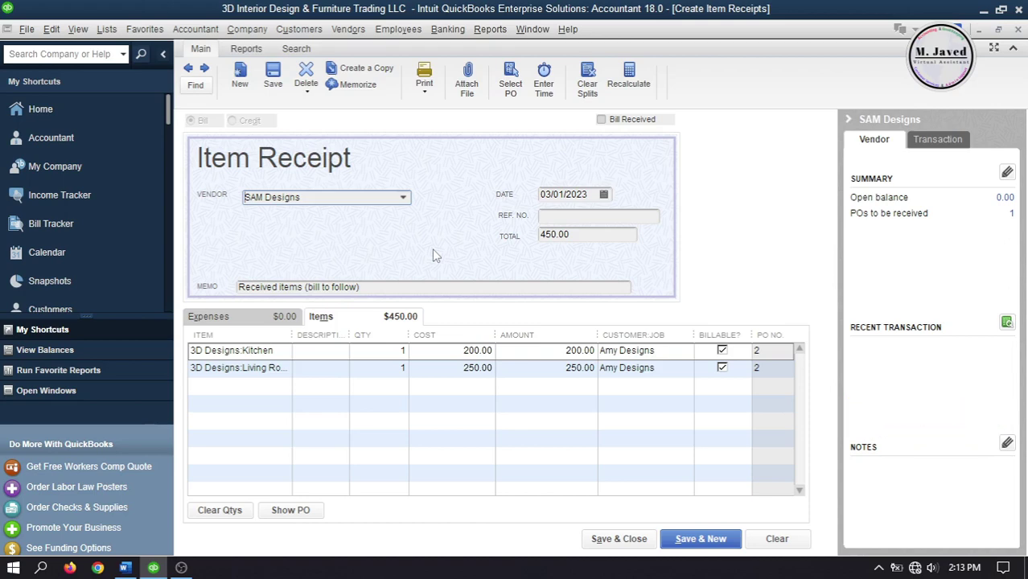
Add an expense line to the item receipt using the SubContracts:Discount Received account with an amount of -50
left_click(254, 320)
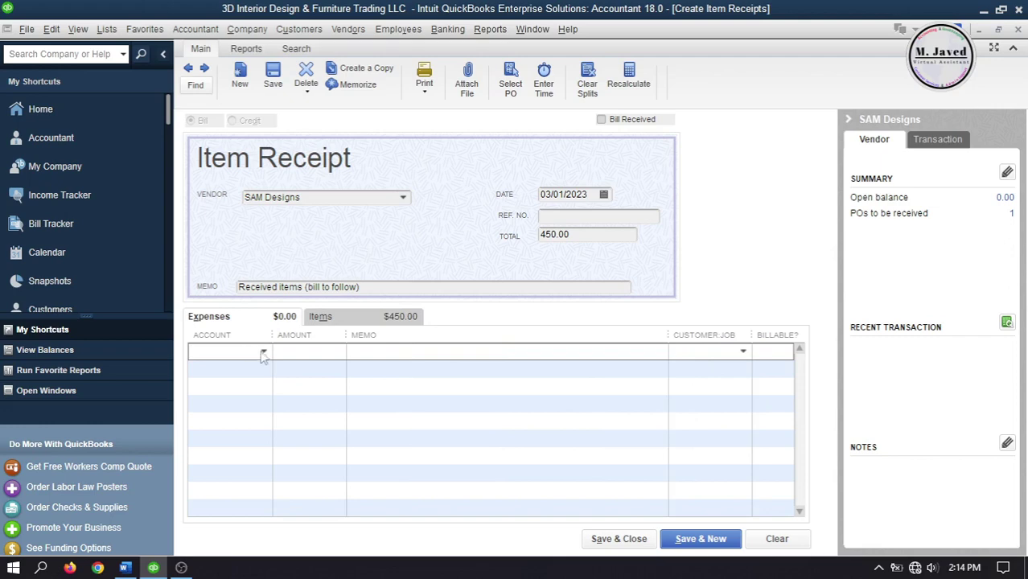
left_click(263, 352)
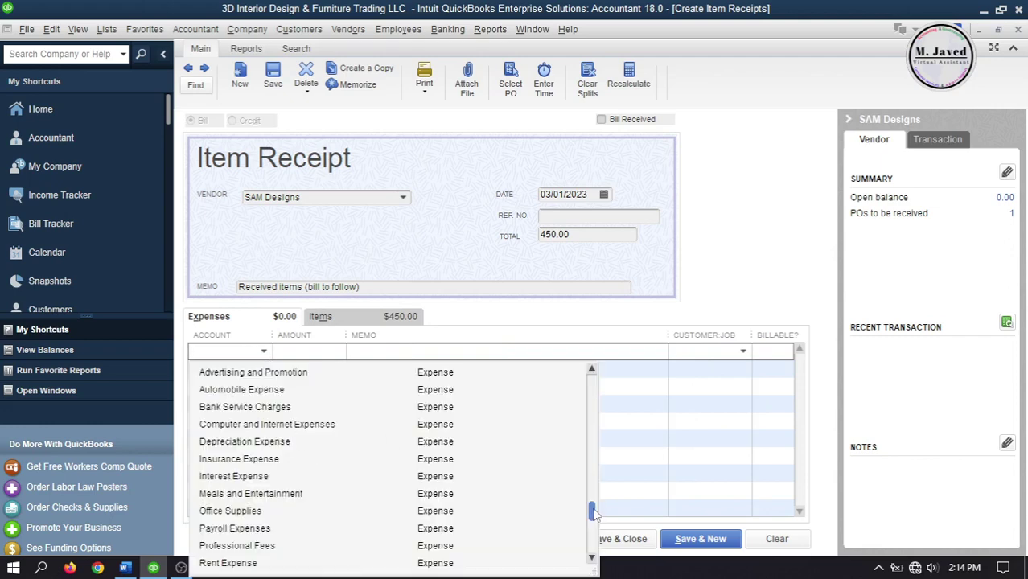
left_click_drag(592, 510, 593, 499)
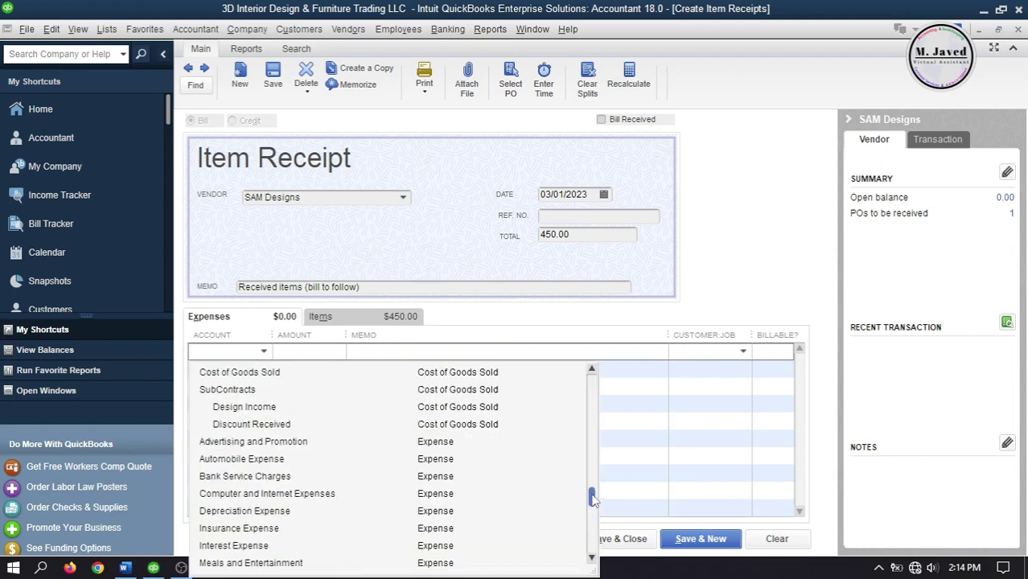
left_click(346, 429)
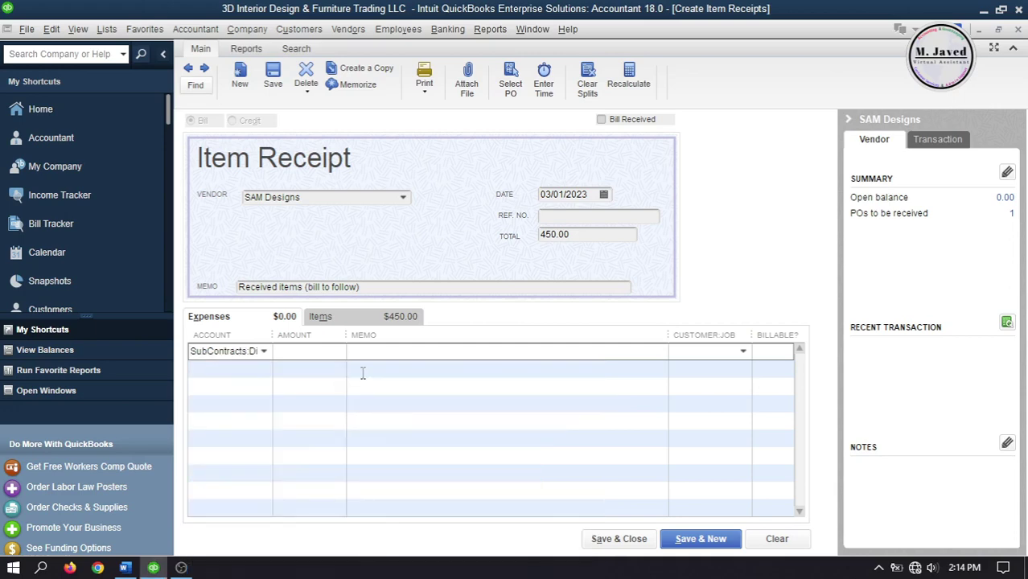
left_click_drag(272, 335, 349, 335)
left_click(367, 351)
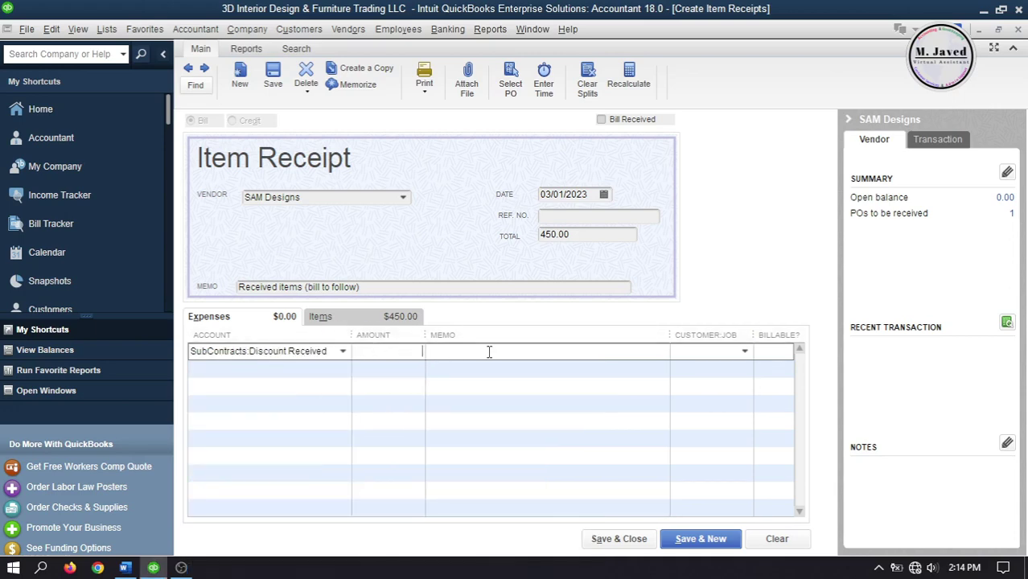
type("50")
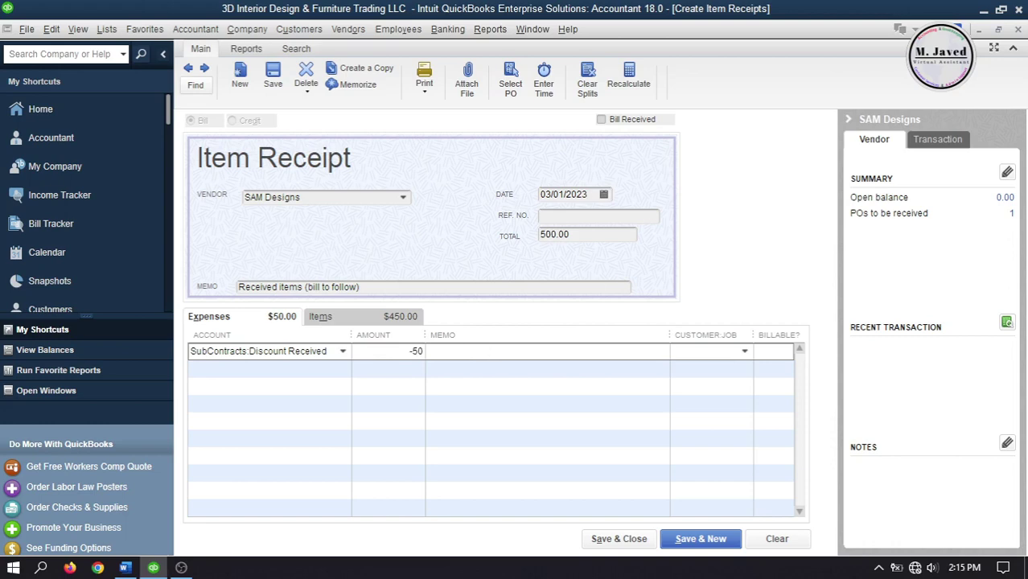
left_click(486, 352)
left_click(486, 368)
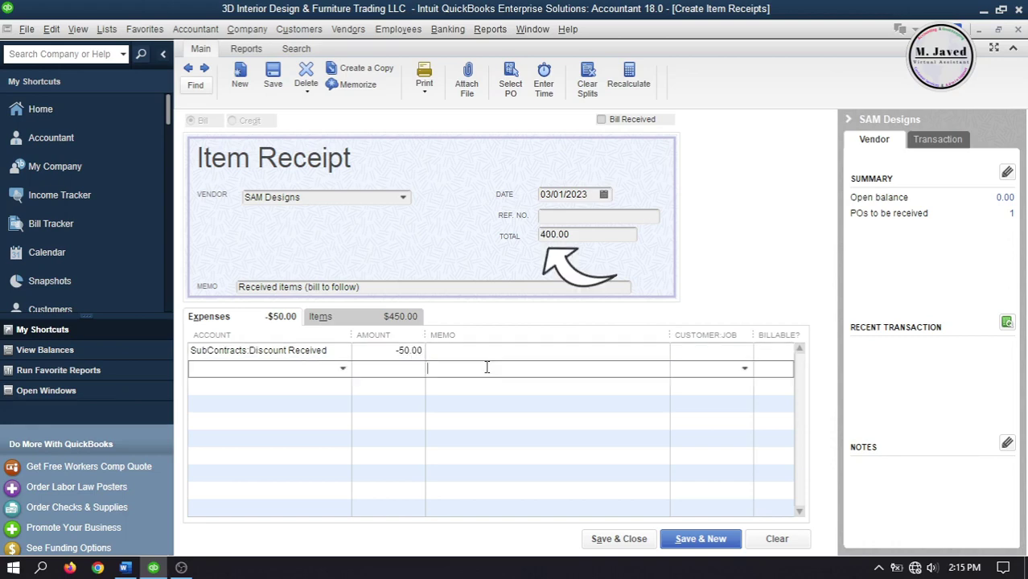
left_click(484, 351)
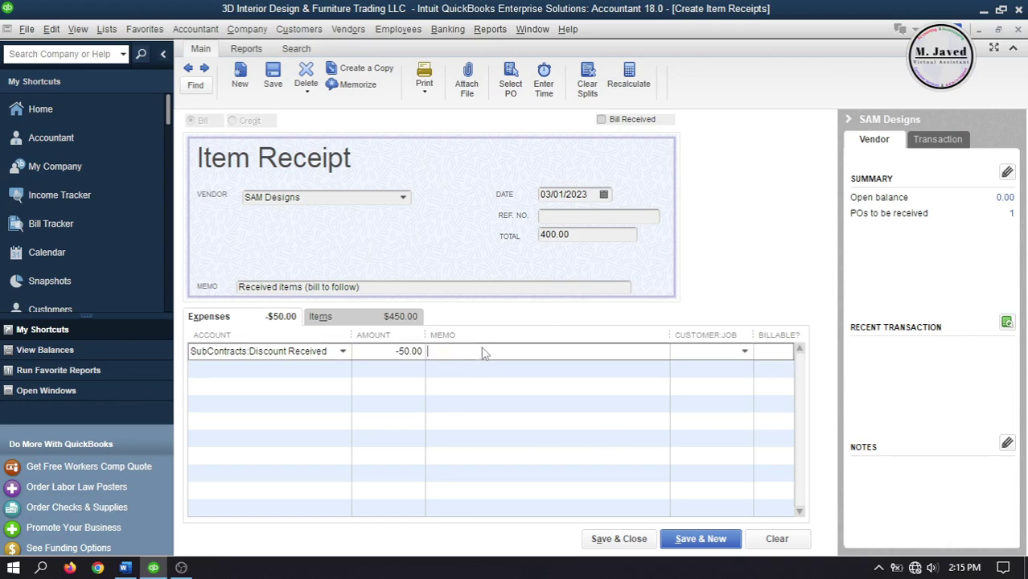
Review the item and expense lines of the item receipt, then save and close it
left_click(369, 319)
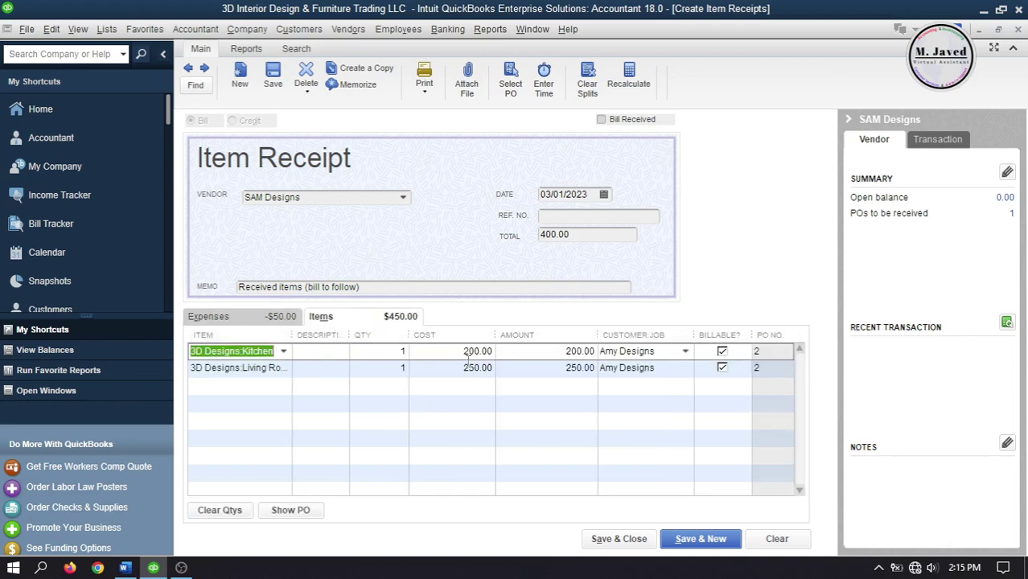
left_click(264, 320)
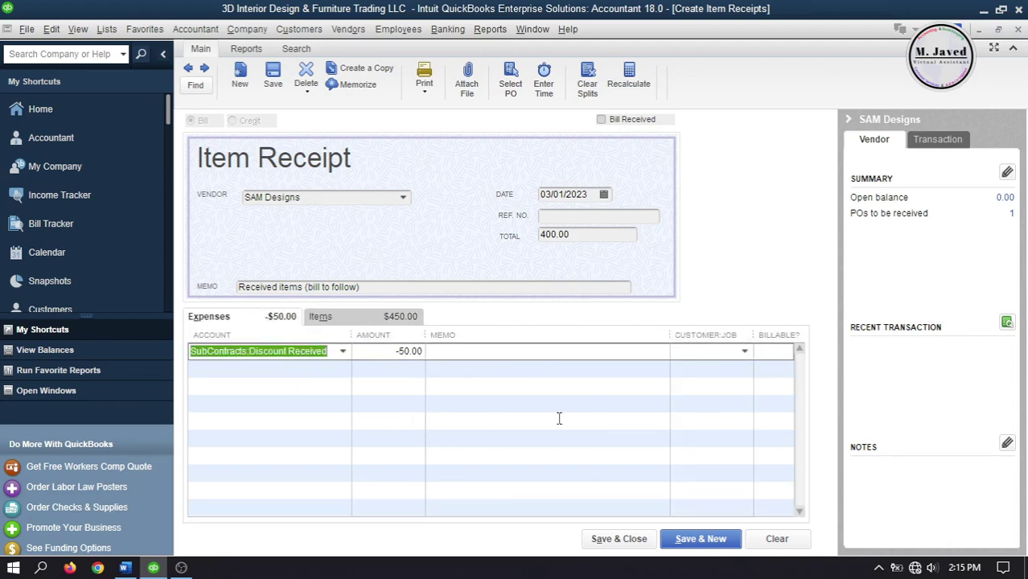
left_click(614, 538)
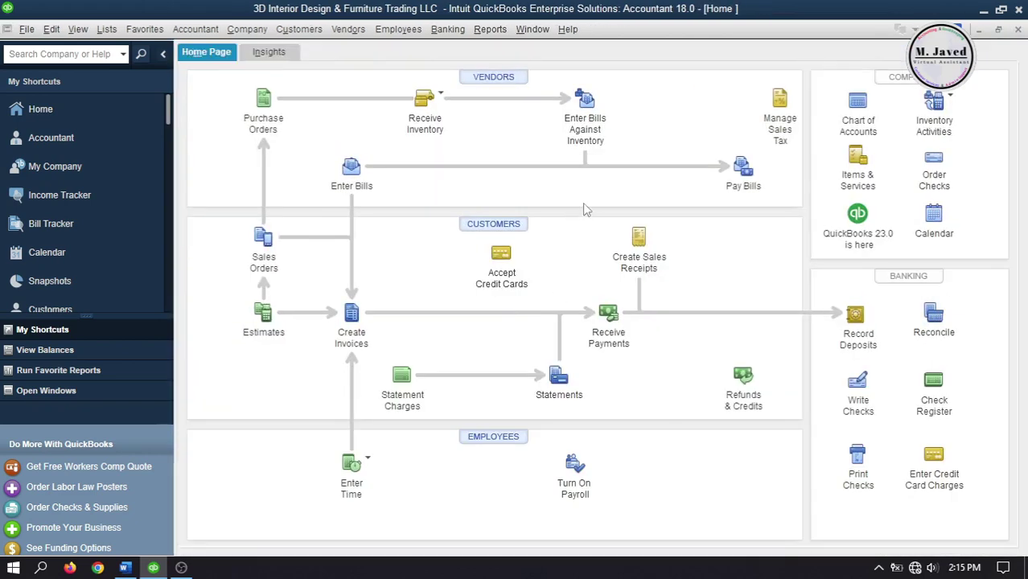
Enter a bill against the SAM Designs item receipt dated 03/01/2023
left_click(596, 117)
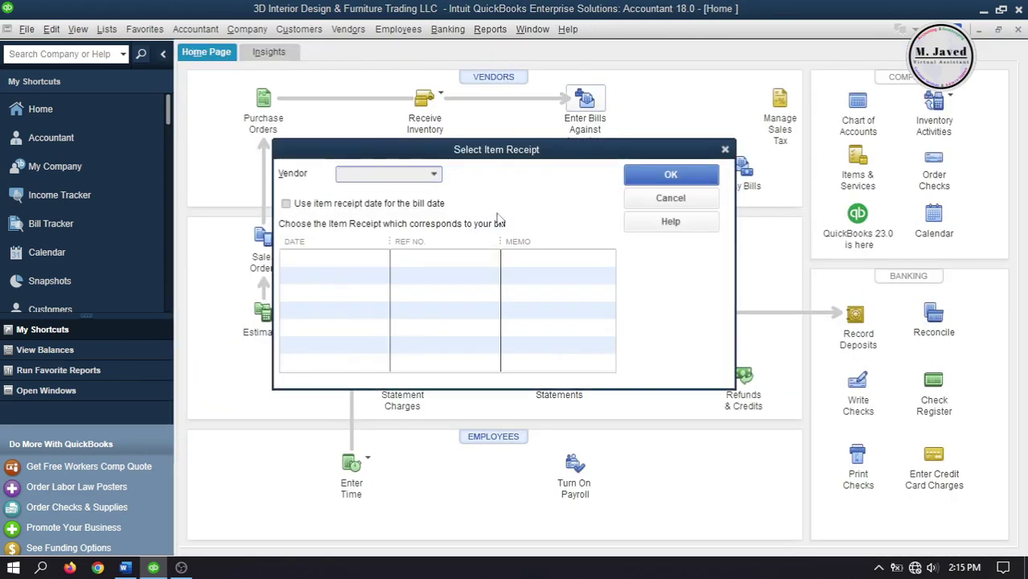
left_click(435, 175)
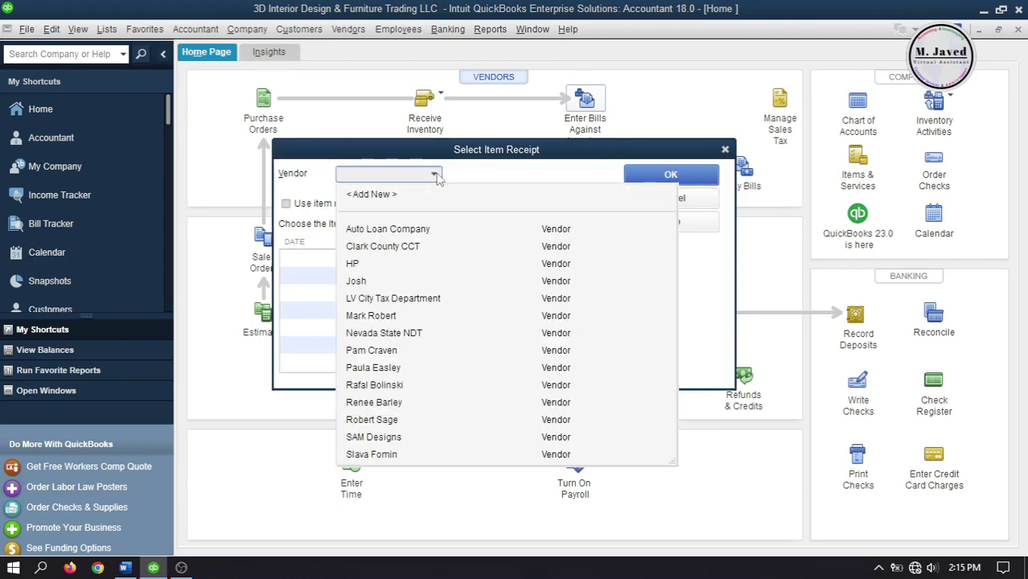
left_click(411, 437)
left_click(433, 268)
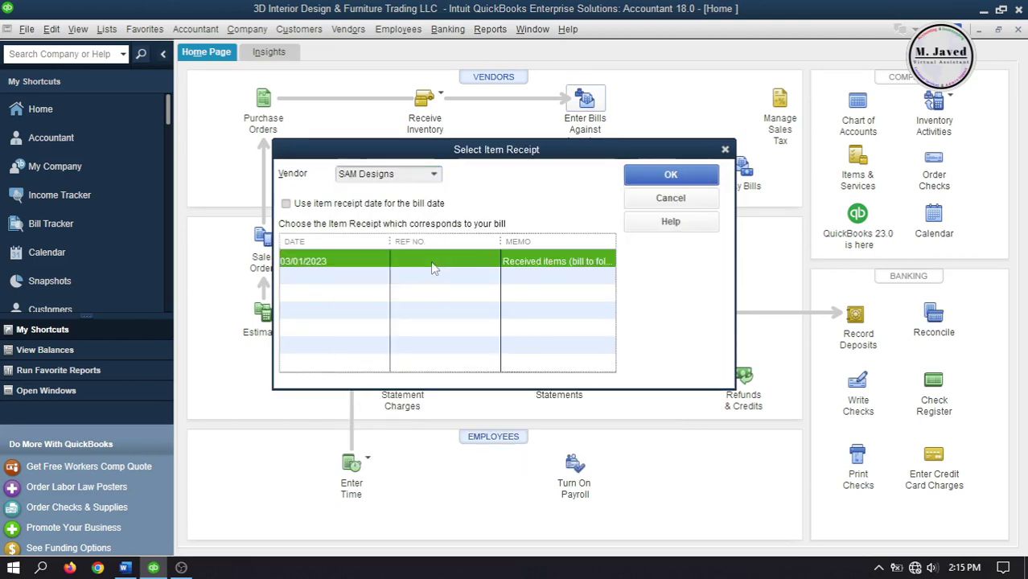
left_click(668, 176)
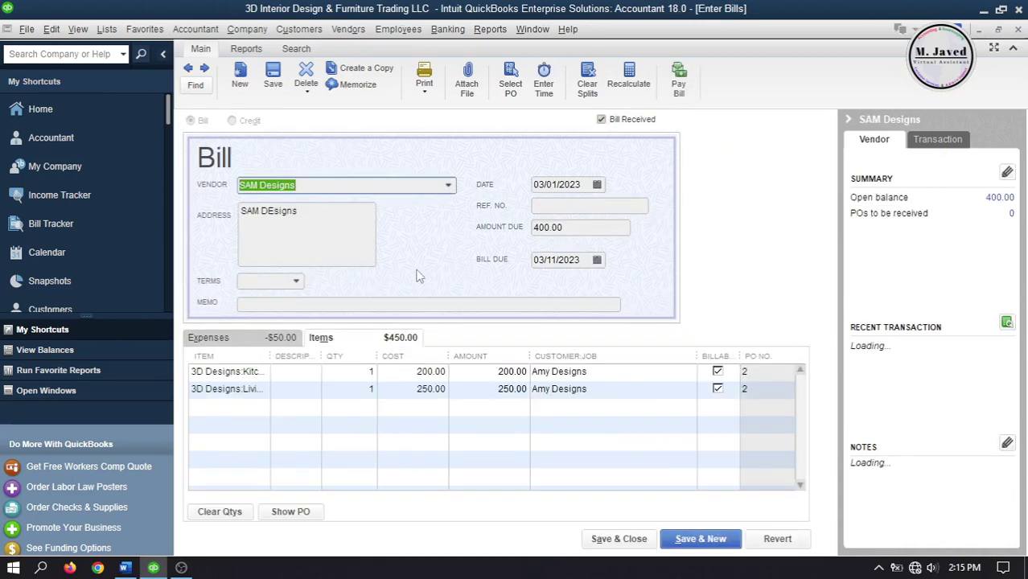
Save and close the SAM Designs bill, agreeing to record the changed transaction
left_click(440, 304)
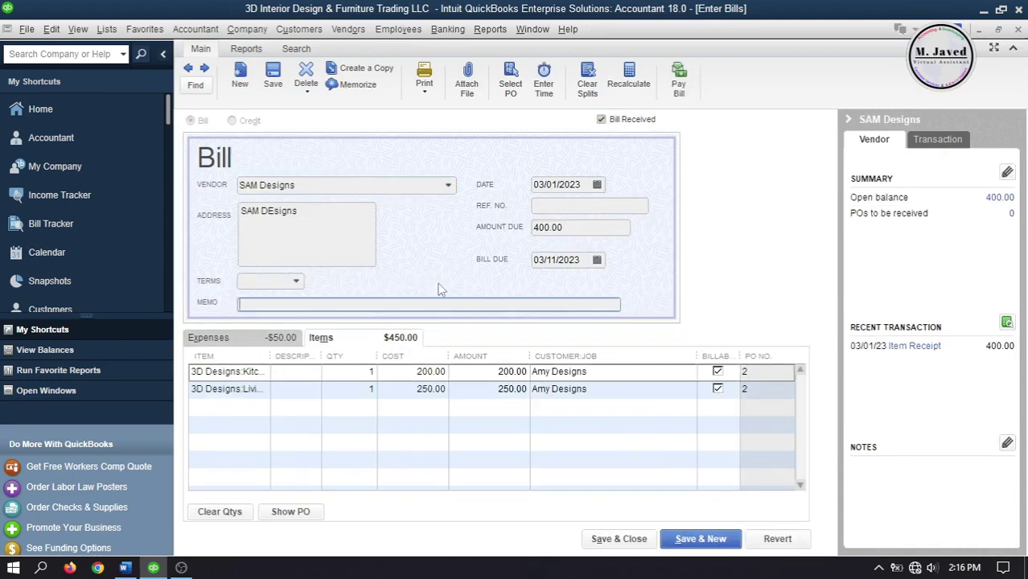
left_click(618, 538)
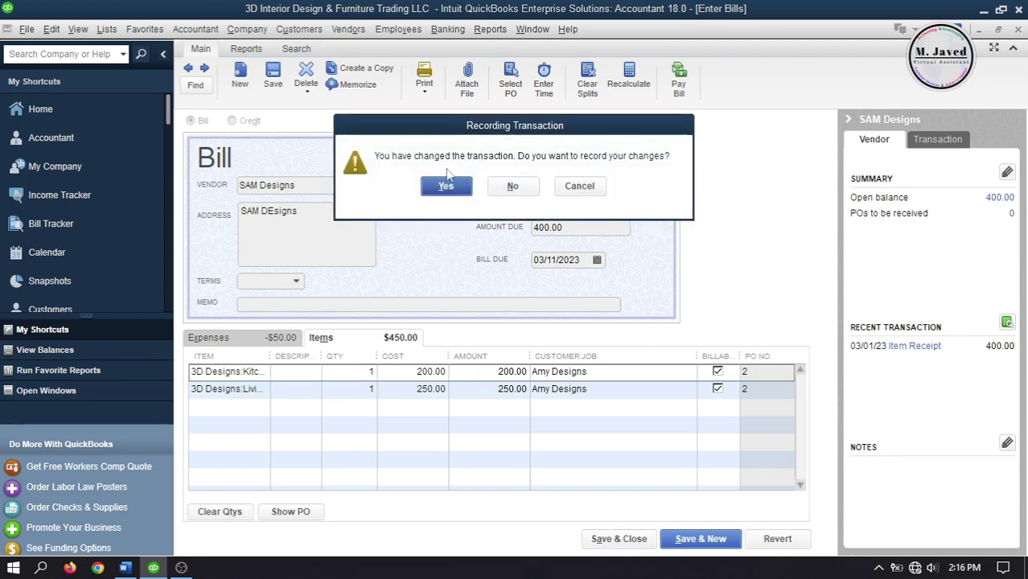
left_click_drag(441, 127, 439, 181)
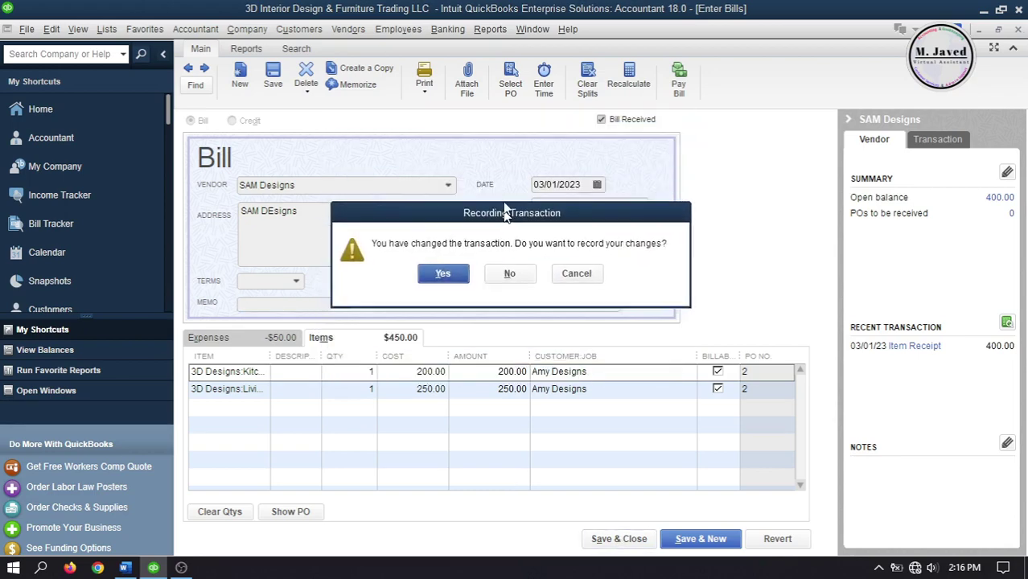
left_click(444, 241)
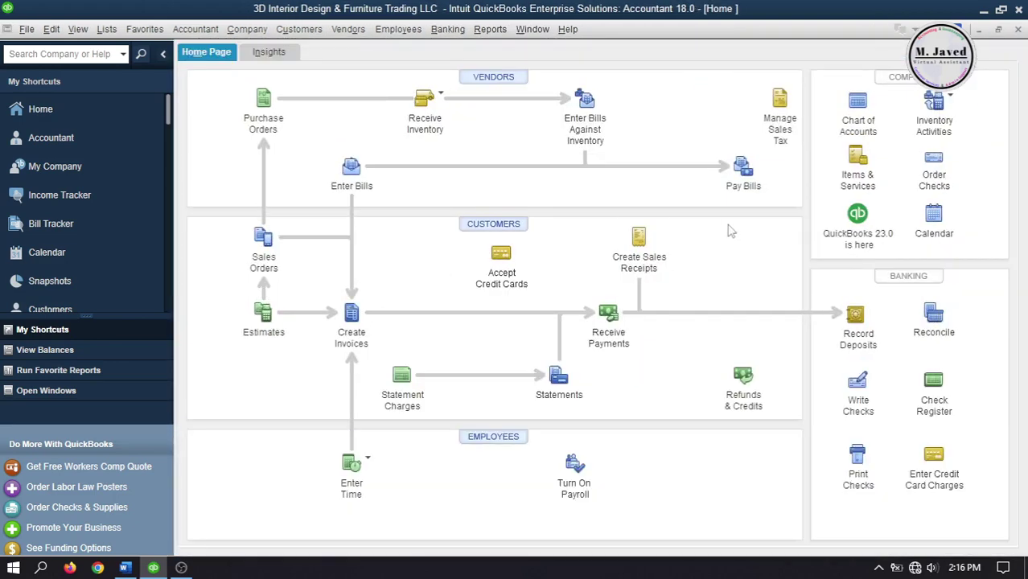
Open the bills awaiting payment and filter them by the vendor SAM Designs
left_click(742, 169)
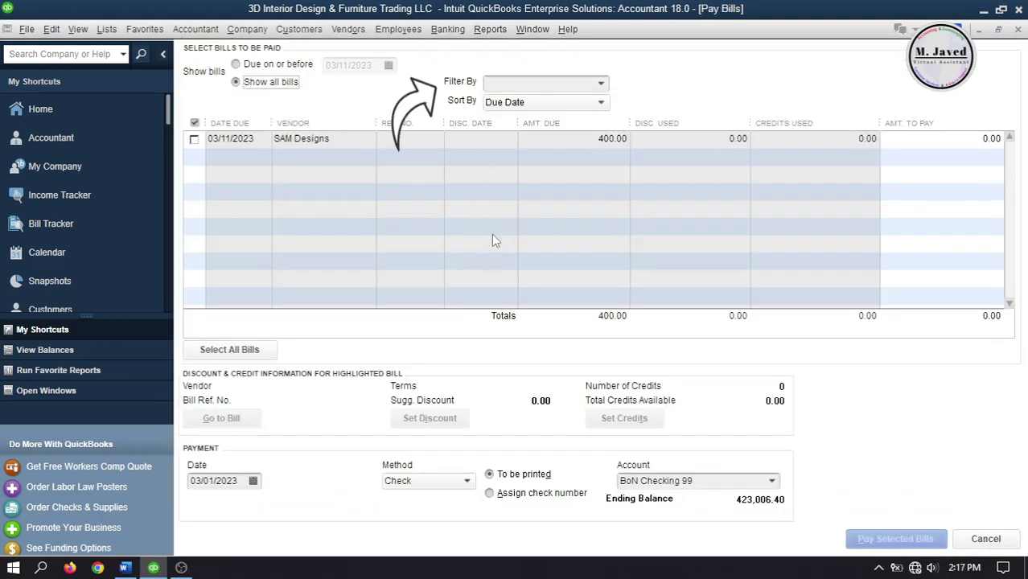
left_click(601, 84)
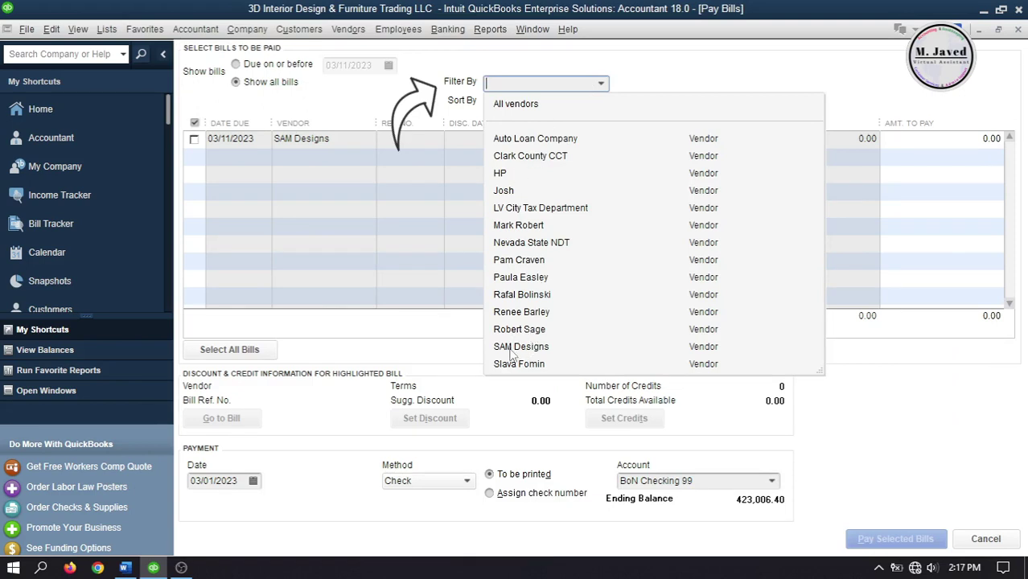
left_click(513, 348)
left_click(601, 83)
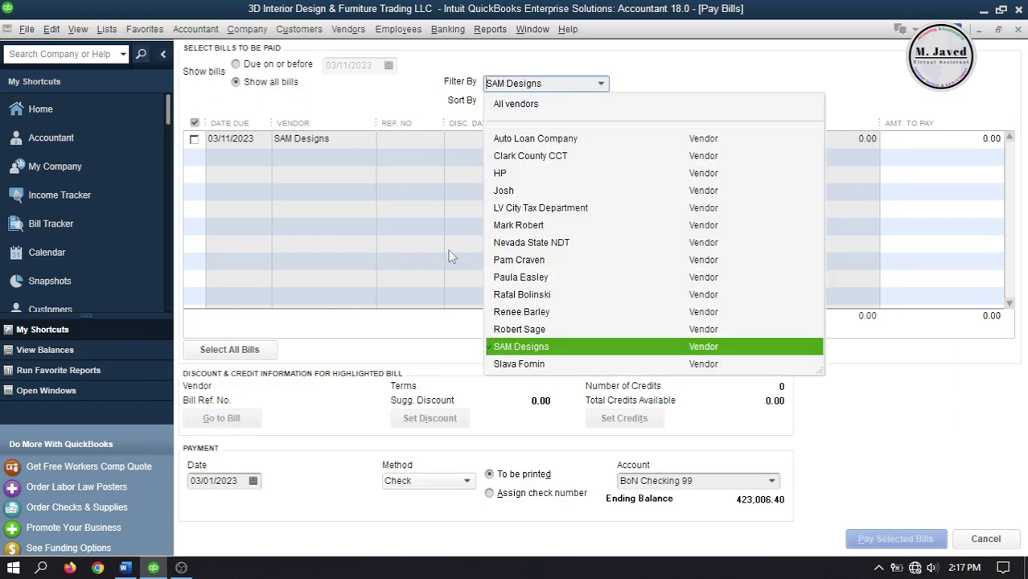
left_click(435, 162)
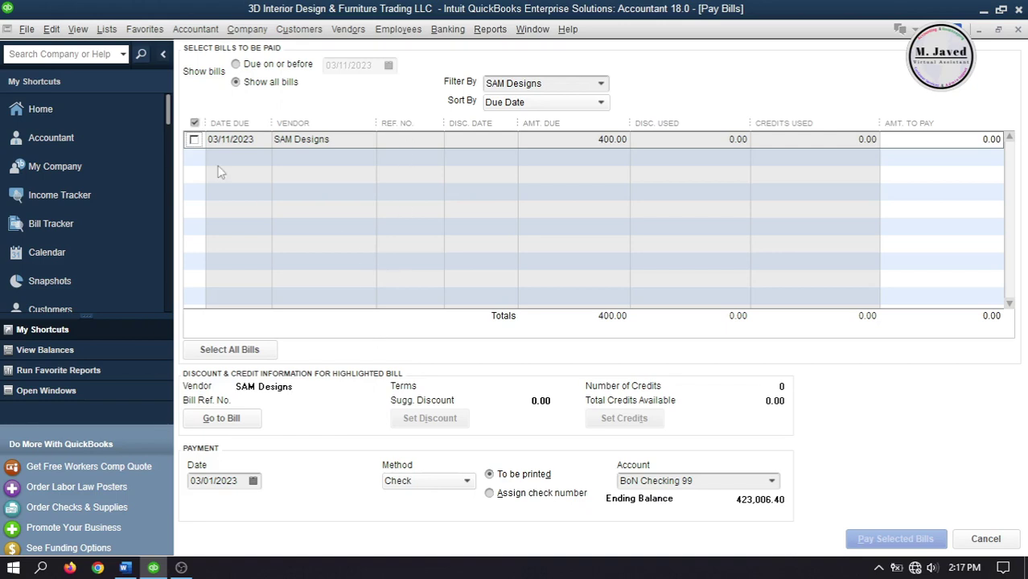
Pay the SAM Designs bill due 03/11/2023 by check from BoN Checking 99, then close the payment summary
left_click(194, 140)
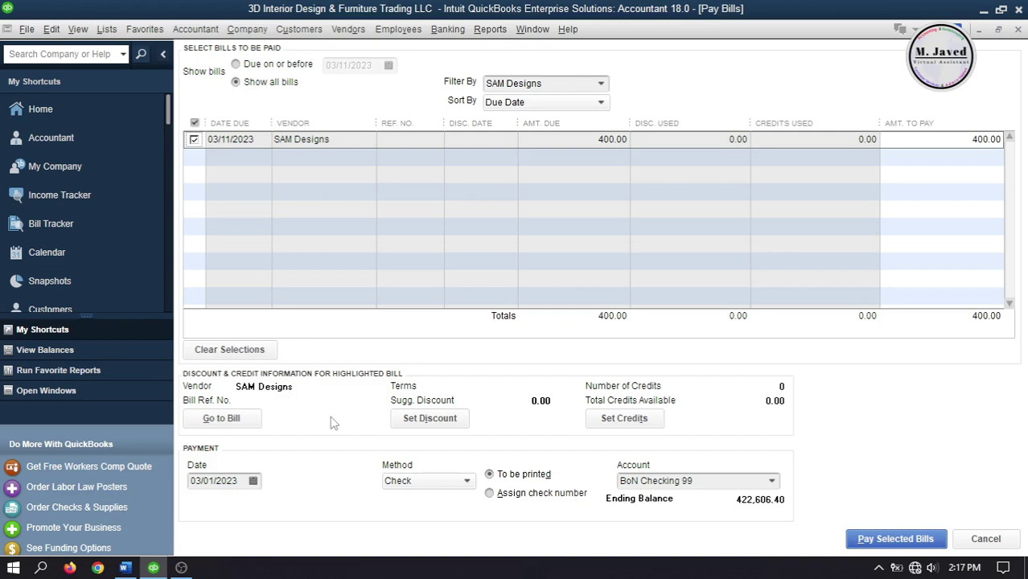
left_click(771, 481)
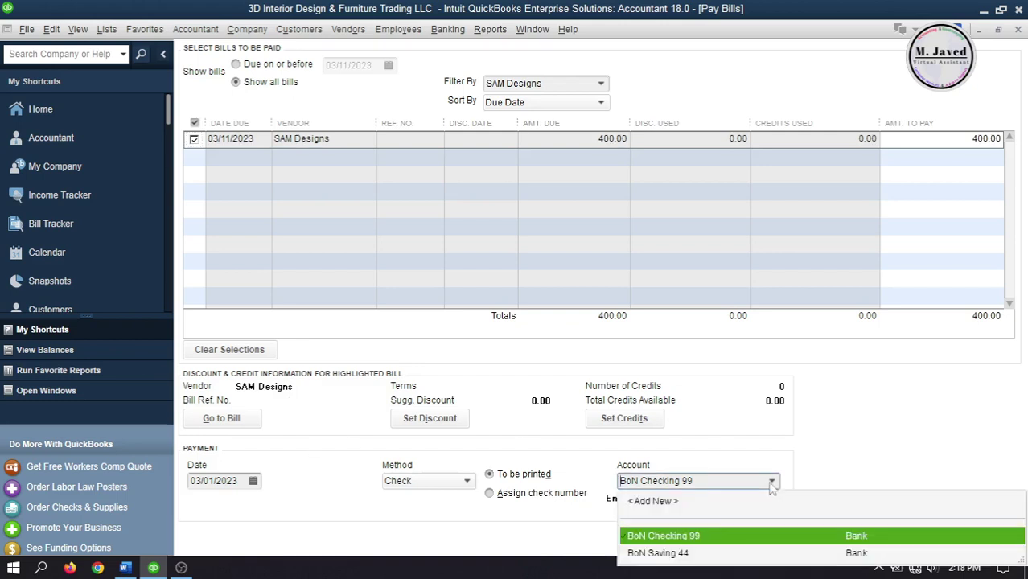
left_click(707, 465)
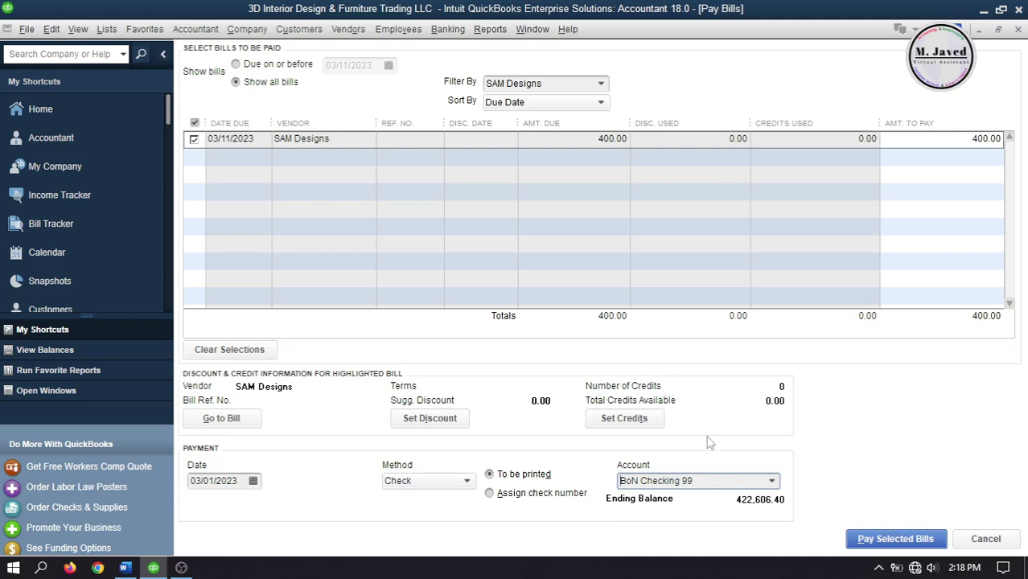
left_click(884, 539)
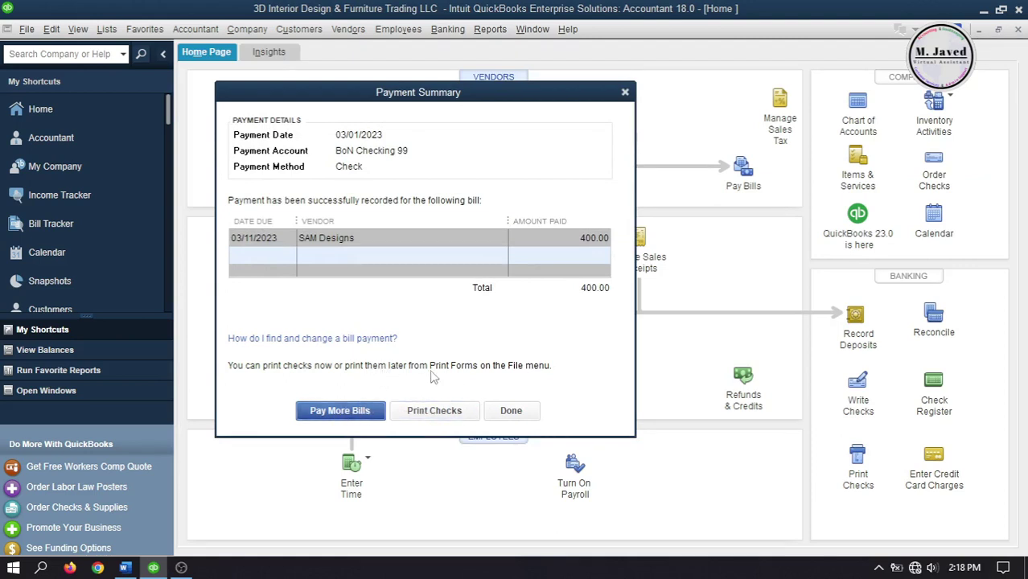
left_click(624, 96)
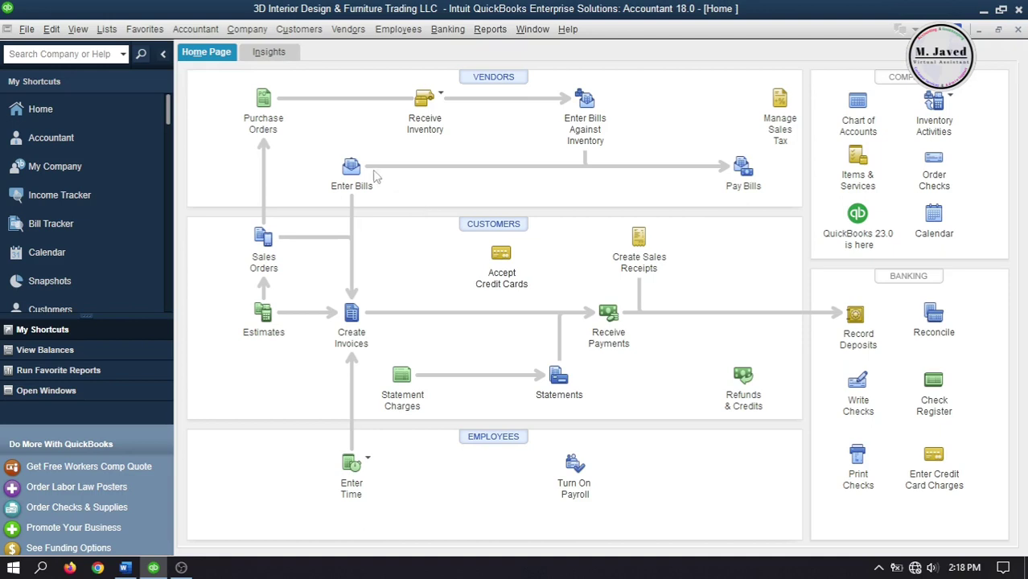
Start a new bill for the vendor SAM Designs
left_click(352, 169)
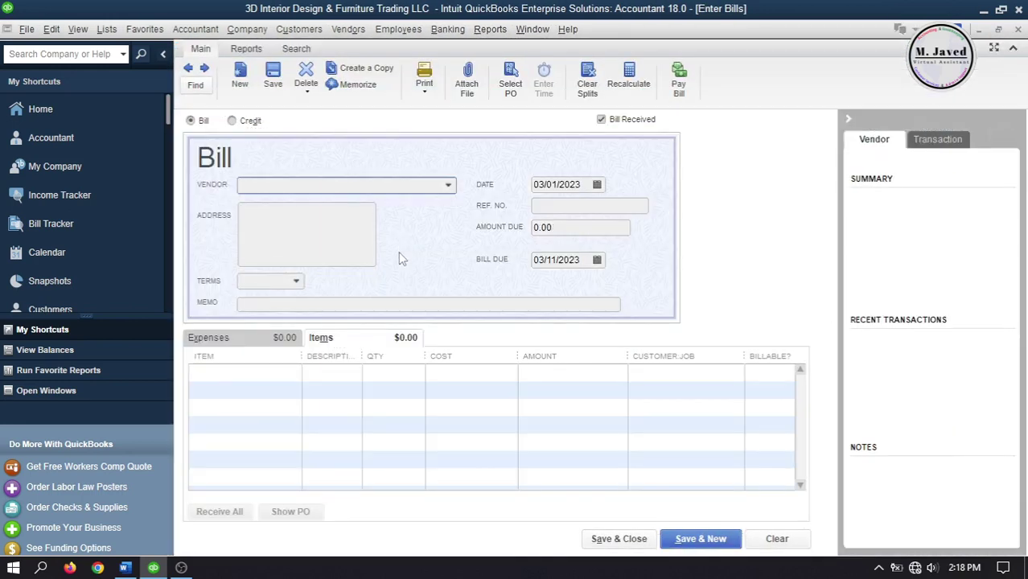
left_click(450, 186)
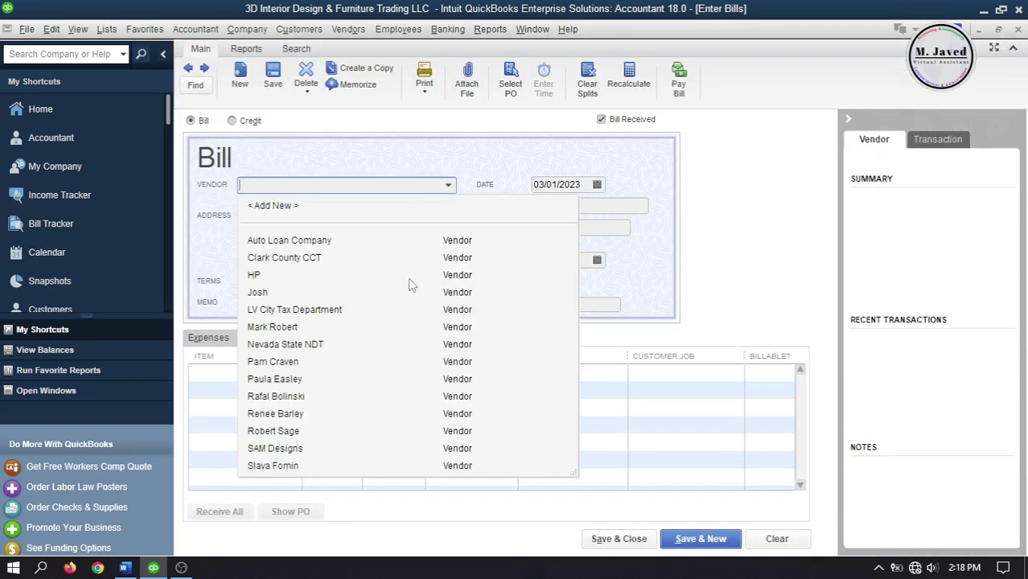
left_click(298, 449)
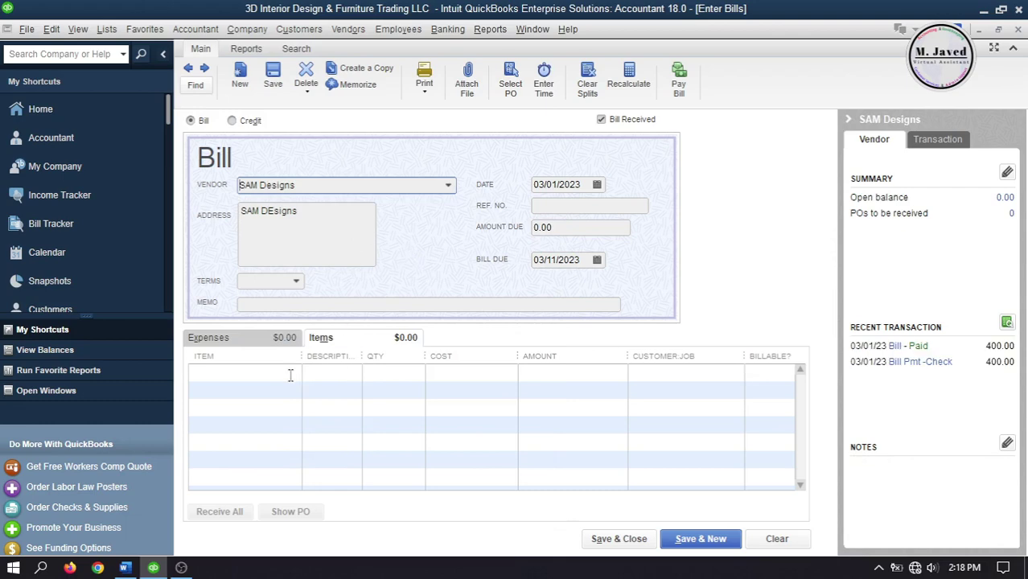
Add the 3D Designs service items Living Room and Study Room as line items on the bill
left_click(293, 372)
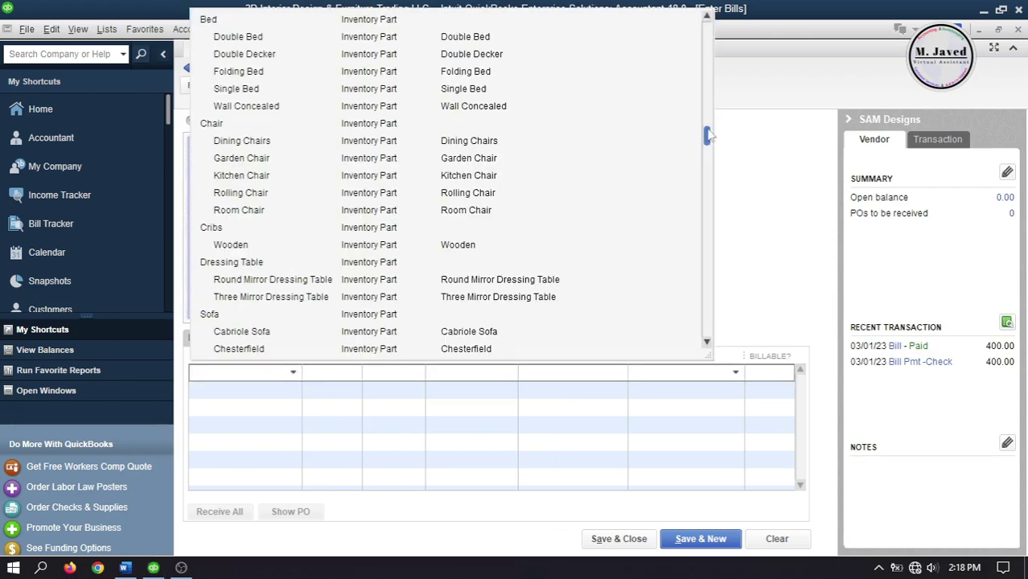
scroll(451, 185, "up", 3)
left_click(281, 151)
left_click(292, 392)
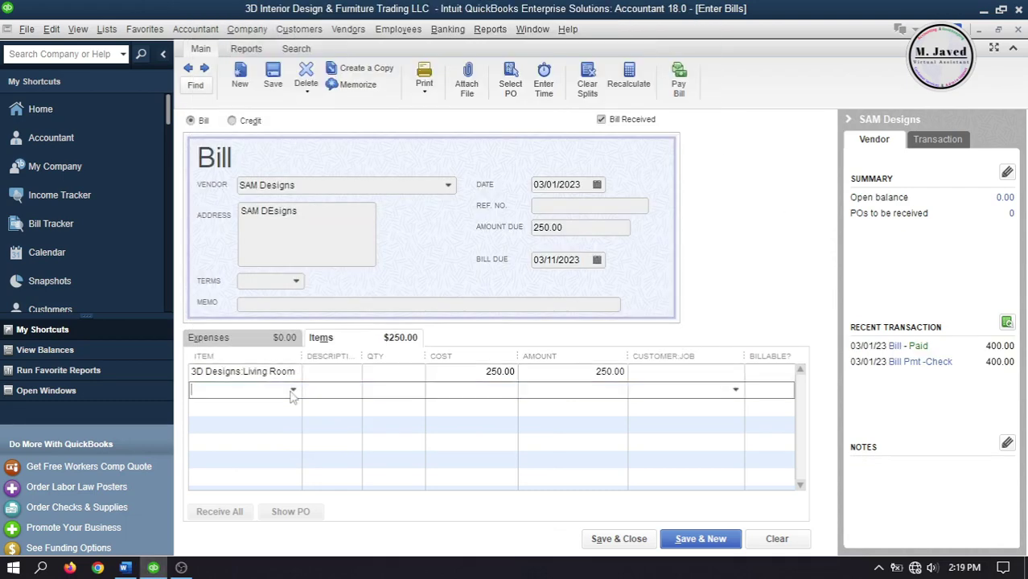
scroll(688, 131, "up", 3)
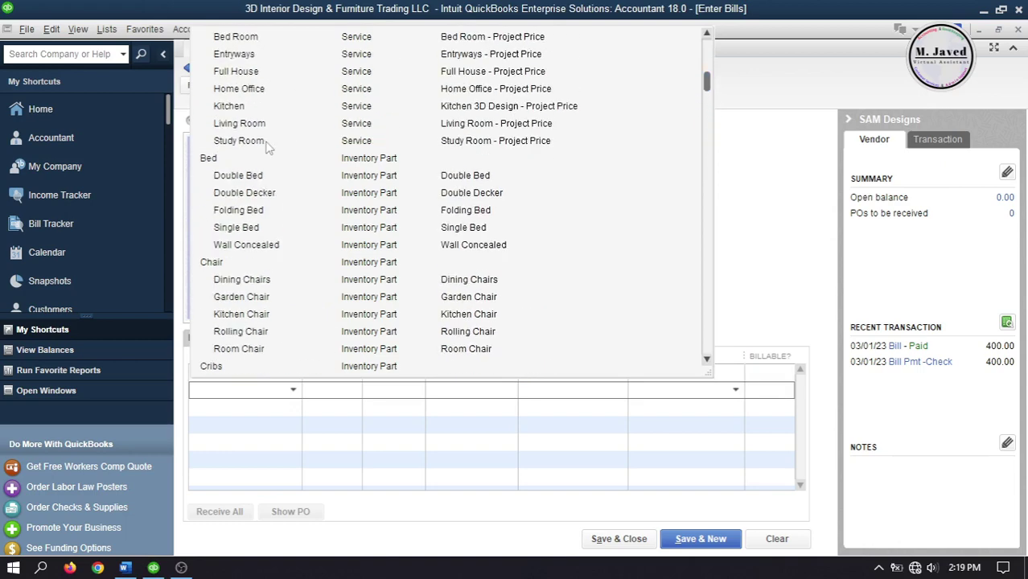
left_click(265, 143)
left_click(462, 413)
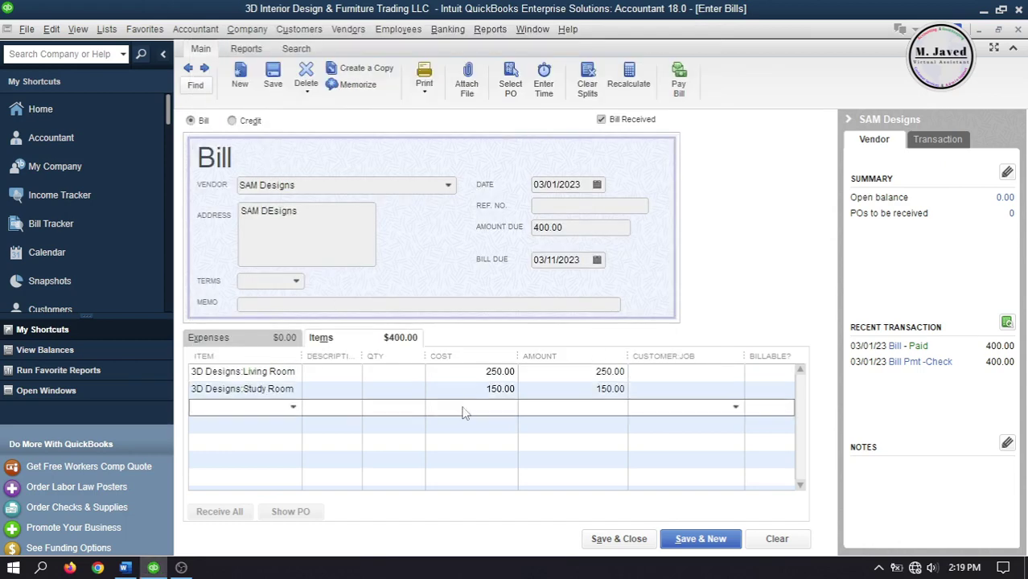
Set the quantity to 3 for both the Living Room and Study Room lines
left_click(413, 374)
type("3")
key("Down")
type("3")
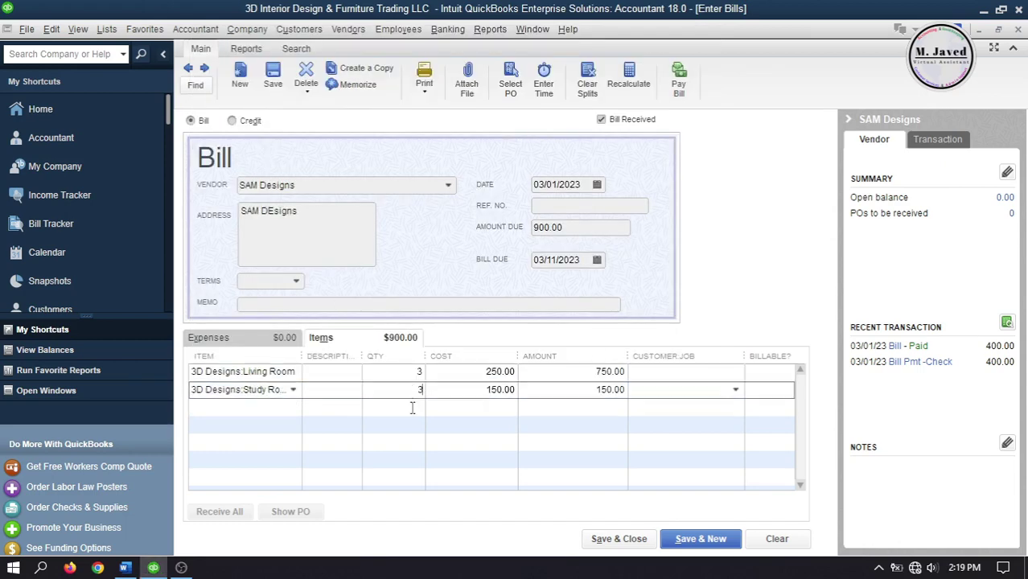
key("Down")
left_click(241, 372)
Set the bill's terms to 4% 12 Net 30 and its date to 03/02/2023
left_click(296, 281)
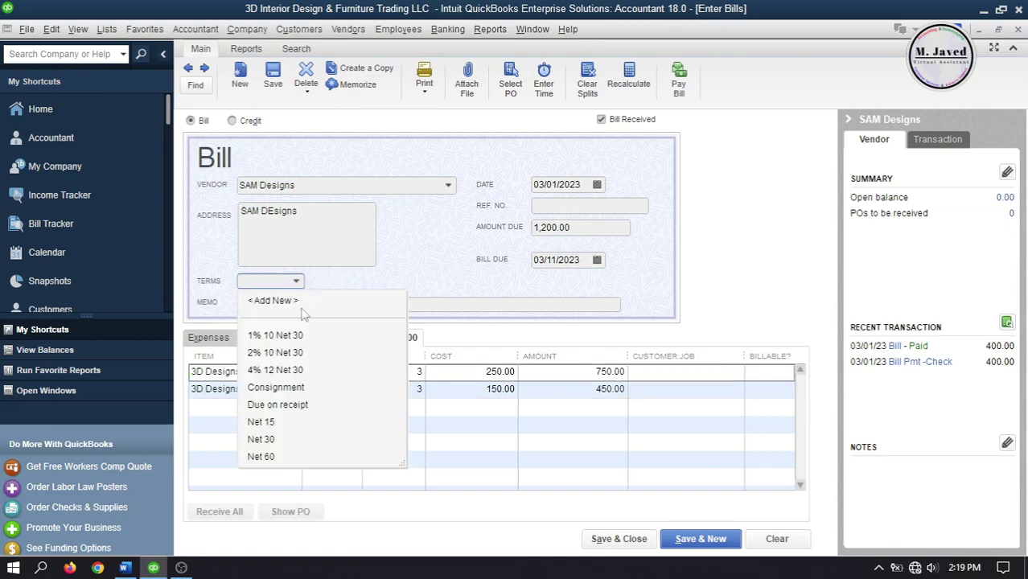
left_click(314, 368)
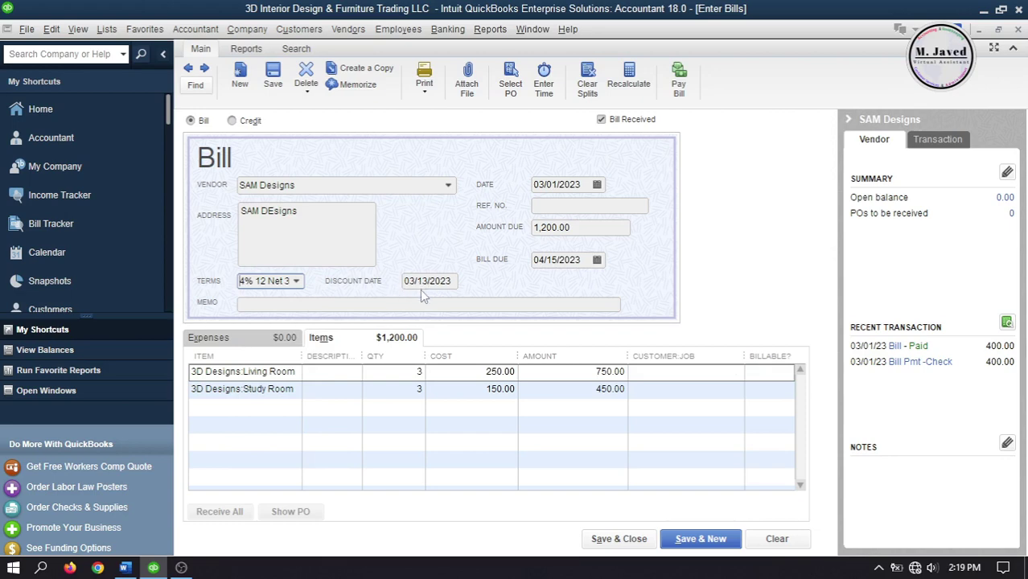
left_click(597, 185)
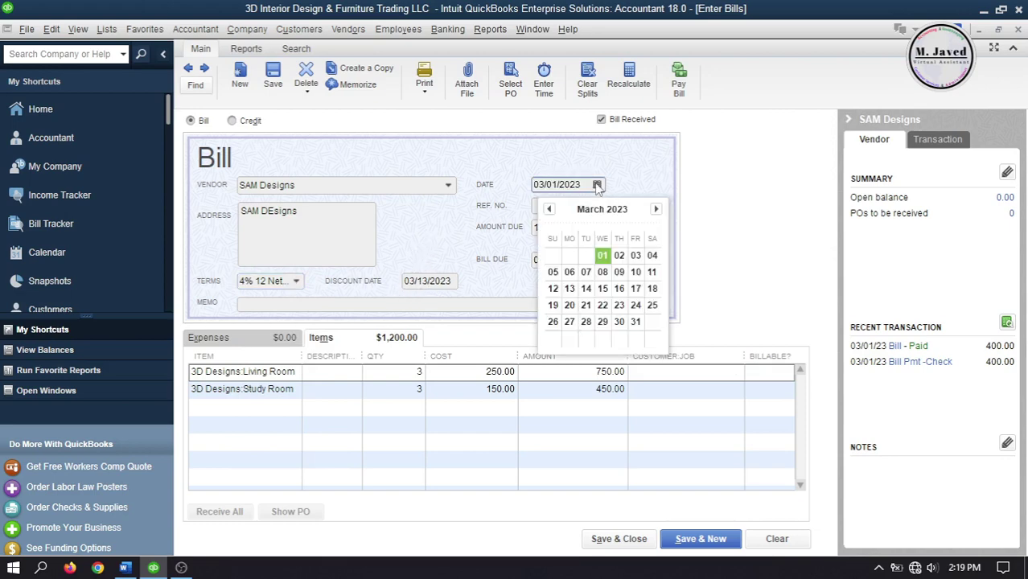
left_click(618, 255)
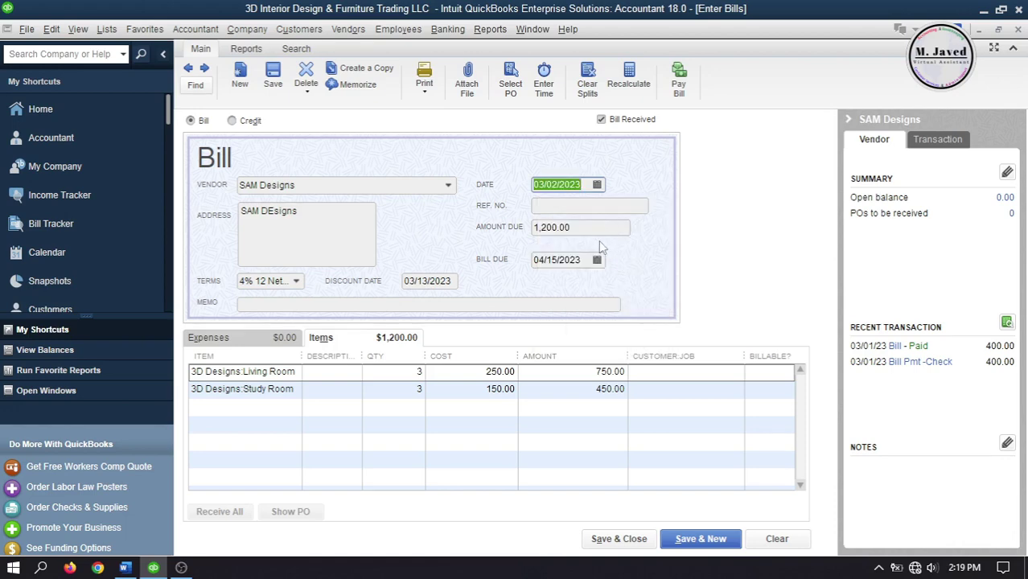
left_click(548, 205)
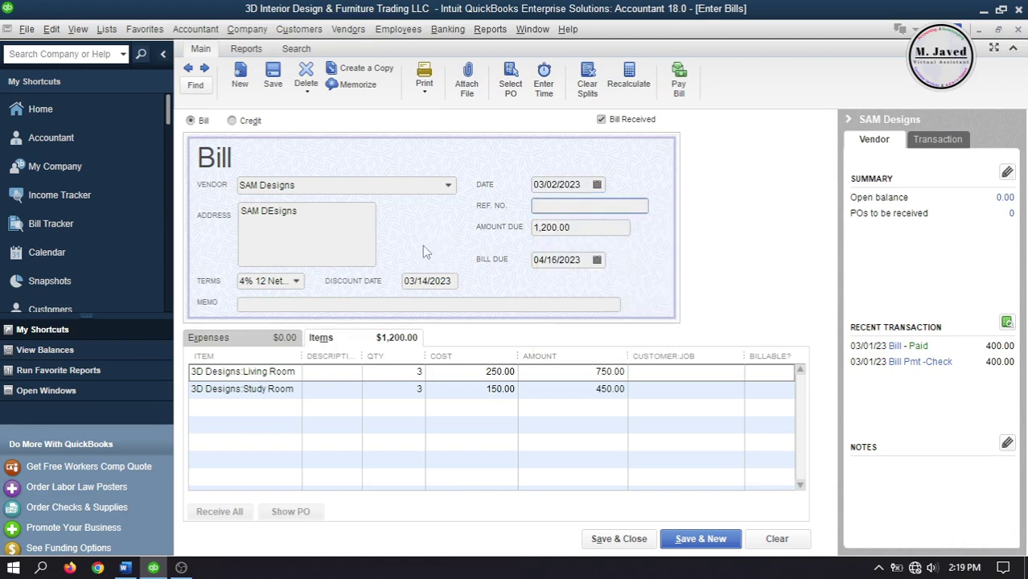
key("alt+a")
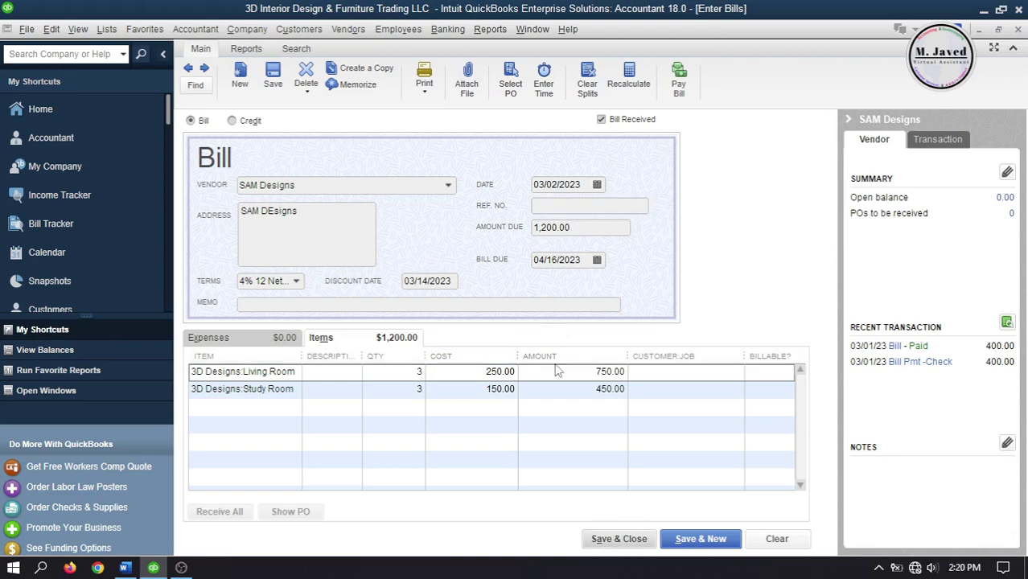
Assign both bill items to the customer Amy Designs, then save and close the bill, making the changed terms permanent
left_click(654, 370)
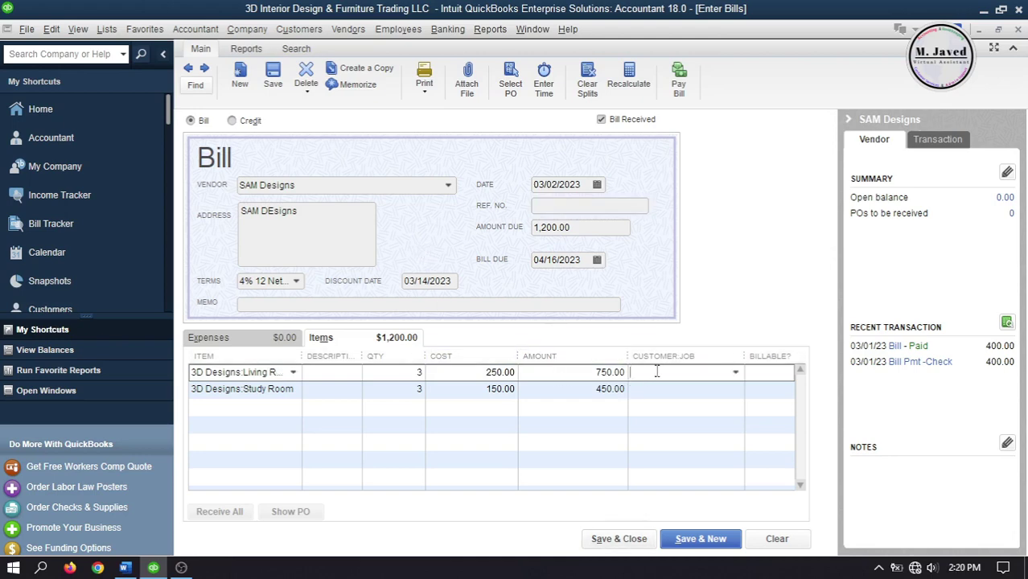
left_click(737, 375)
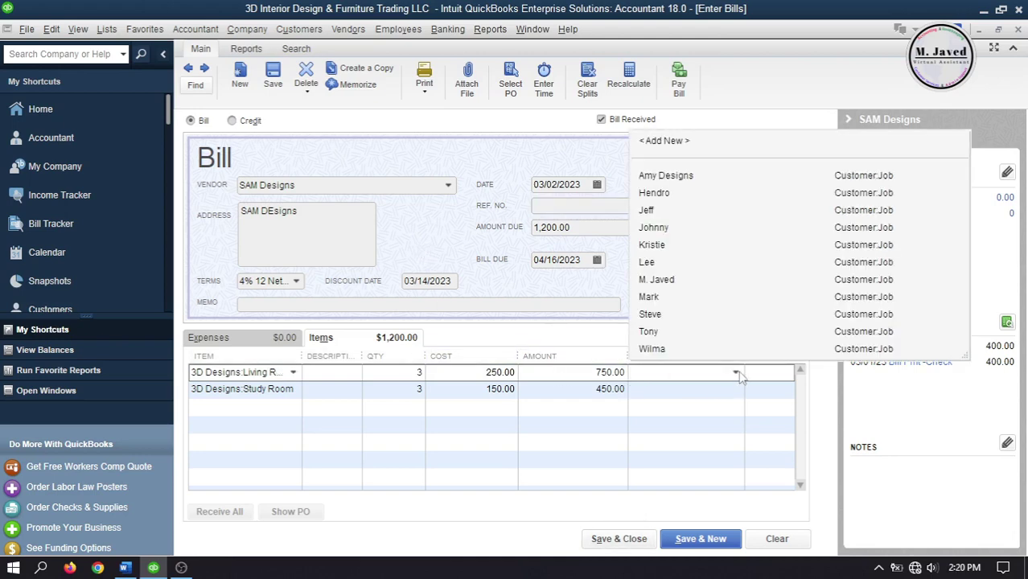
left_click(710, 177)
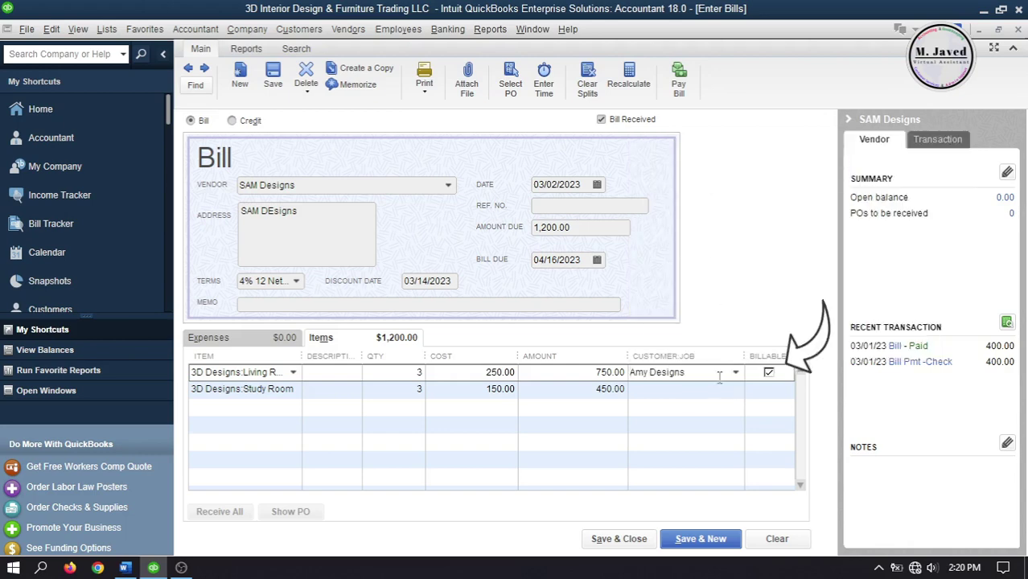
left_click(720, 389)
left_click(735, 391)
left_click(708, 193)
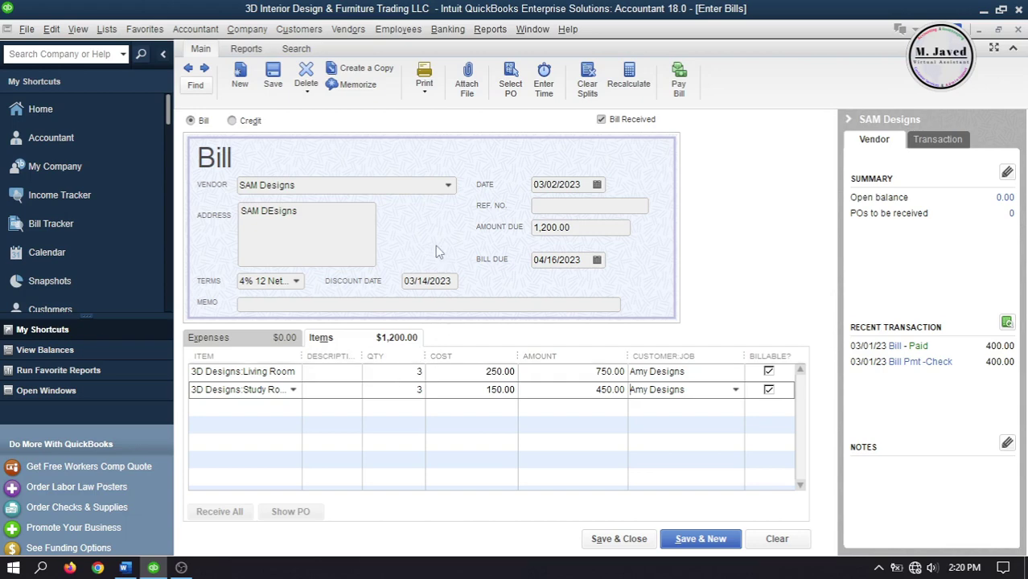
left_click(605, 541)
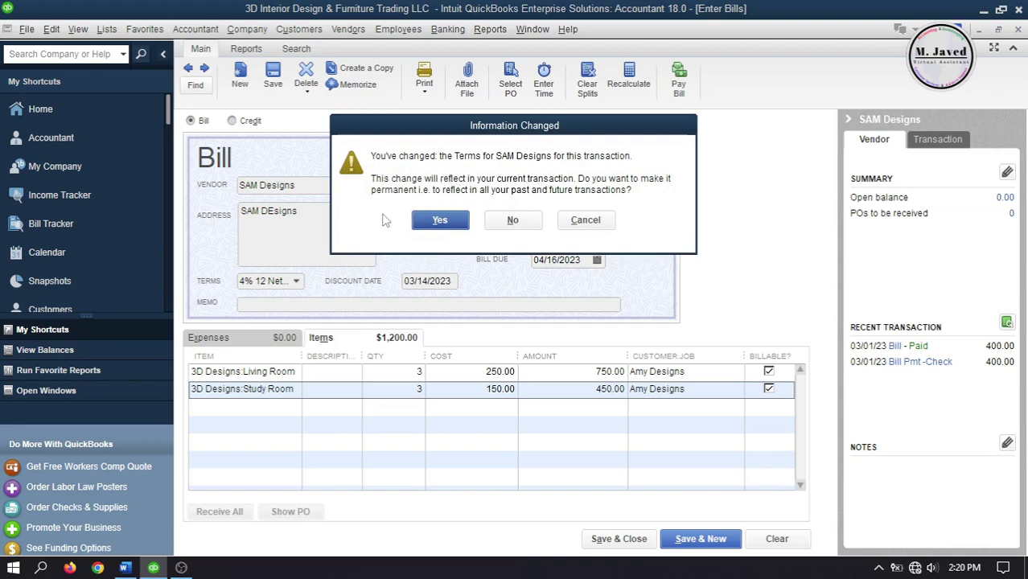
left_click(437, 220)
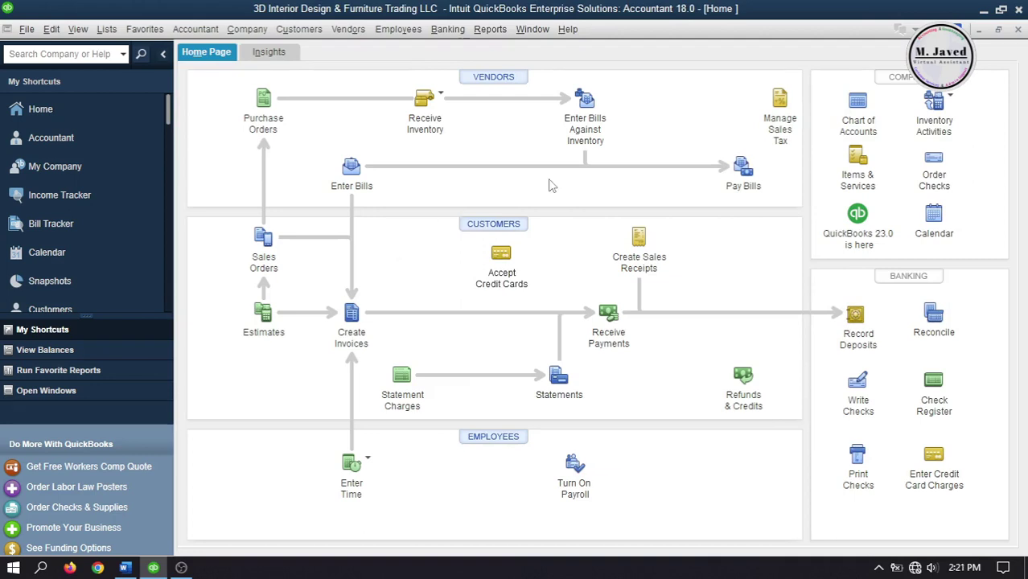
Select the SAM Designs bill due 04/16/2023 for payment and review its discount details without applying them
left_click(740, 169)
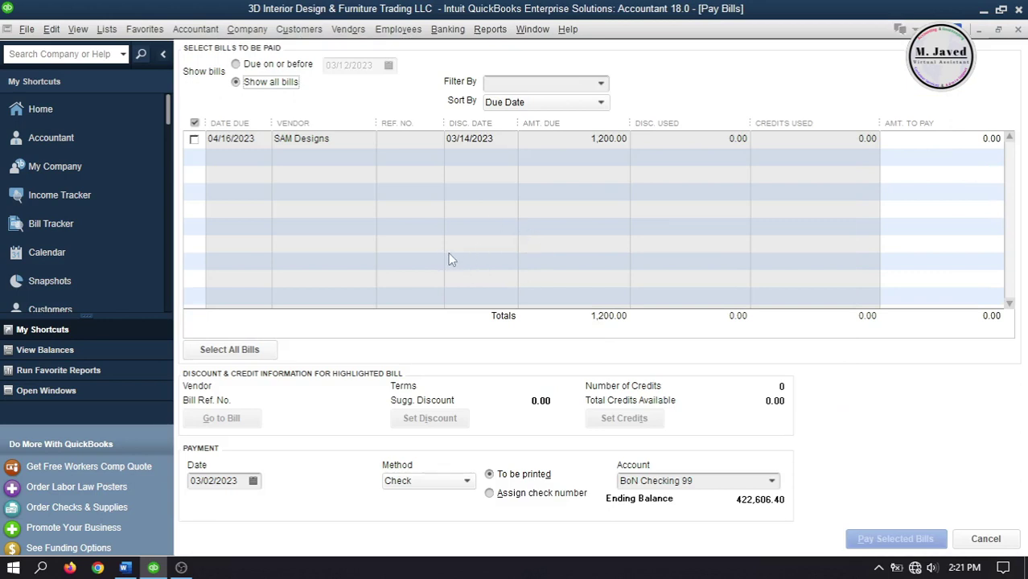
left_click(194, 139)
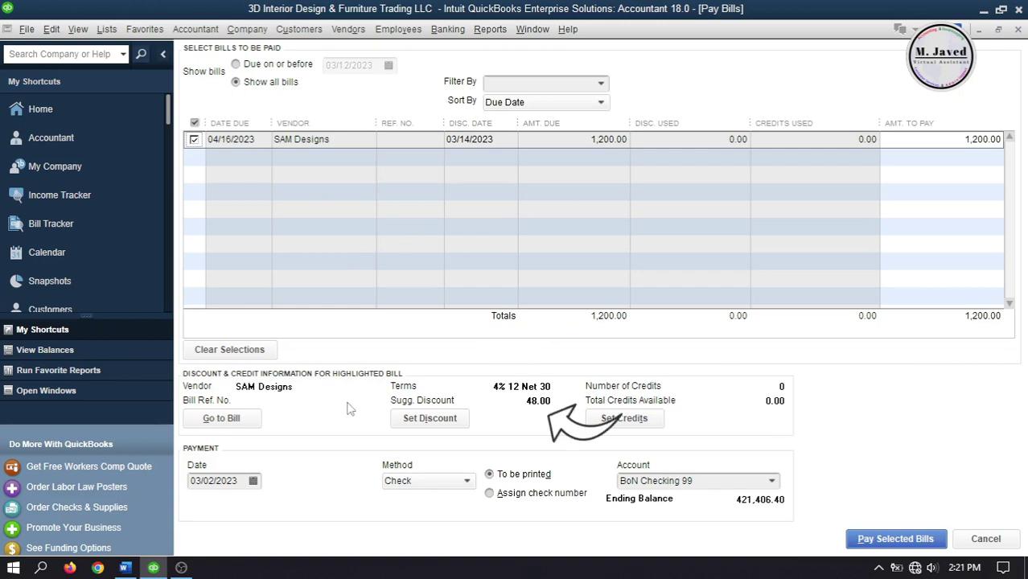
left_click(429, 418)
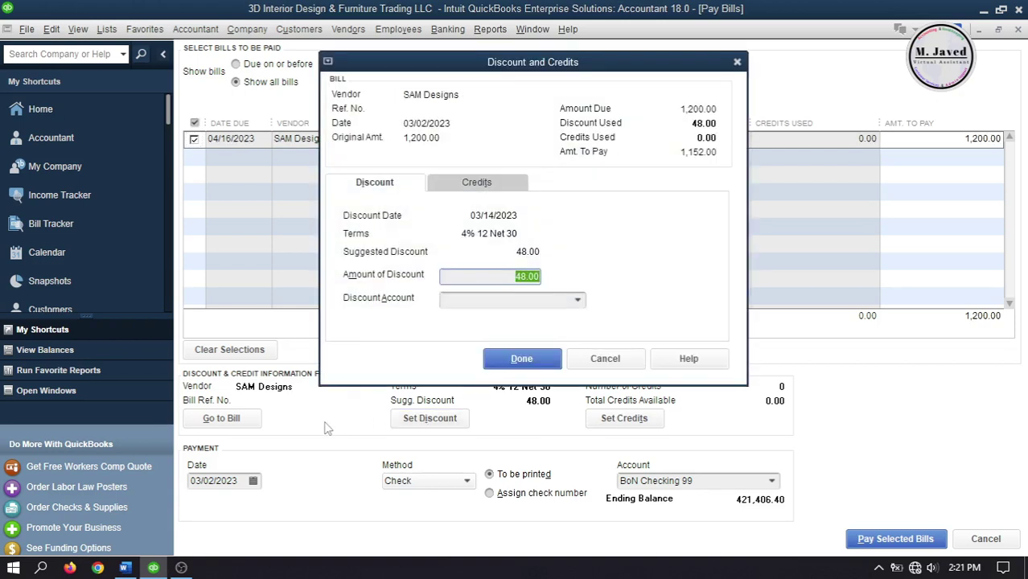
left_click(471, 277)
left_click(737, 62)
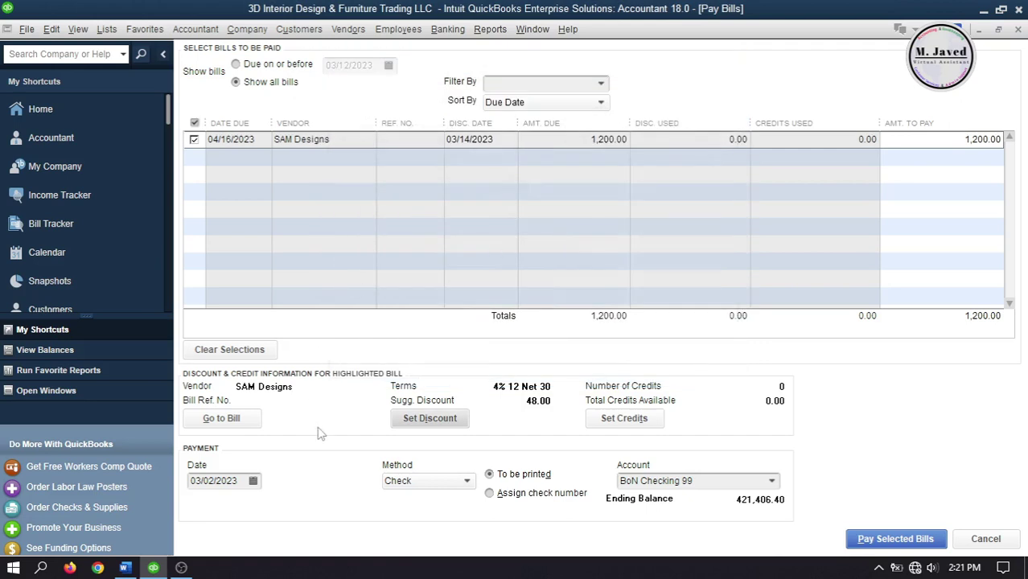
Set the payment date to 03/22/2023 and check the bill's discount details for a payment past the discount date
left_click(253, 480)
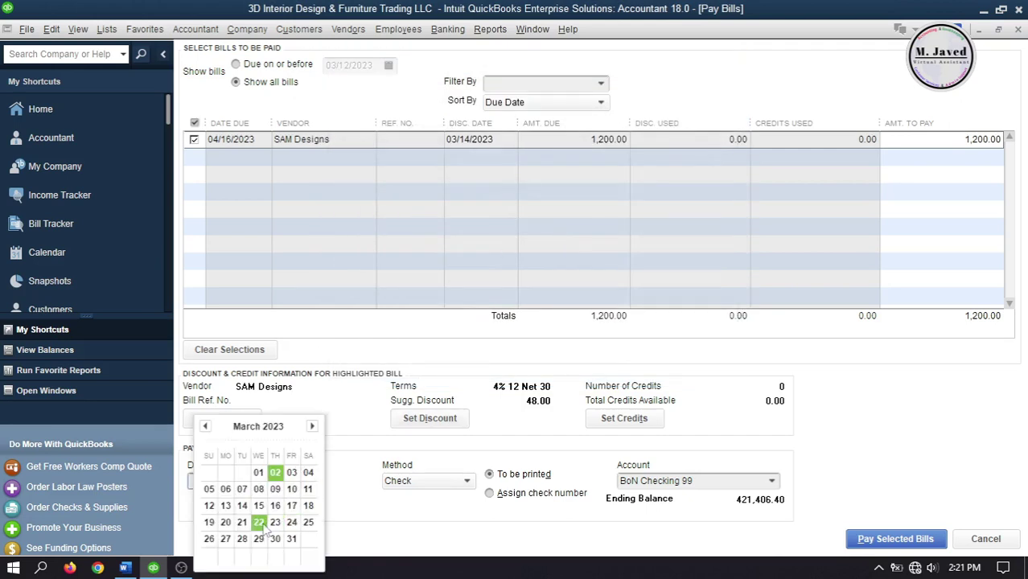
left_click(259, 523)
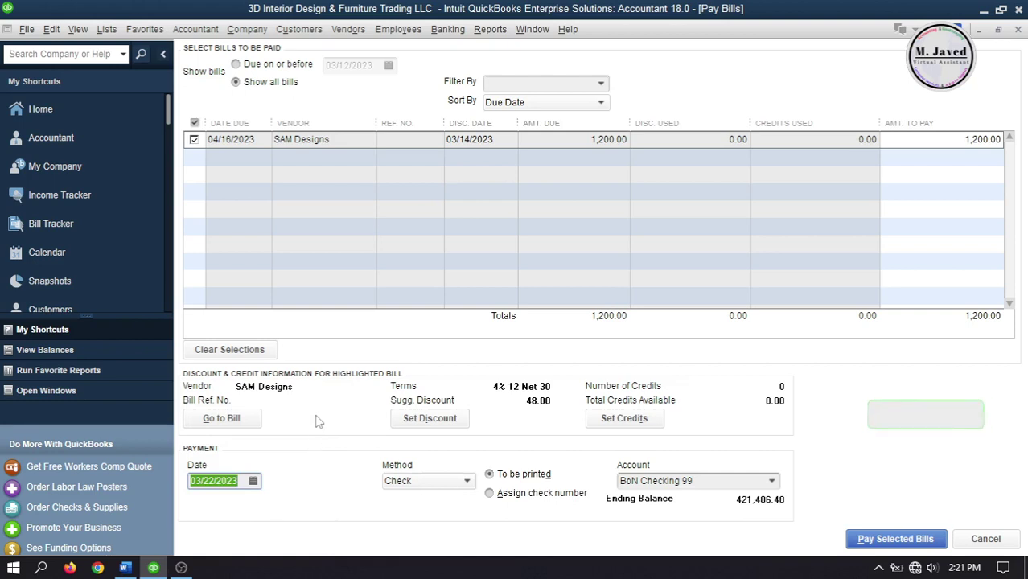
left_click(420, 425)
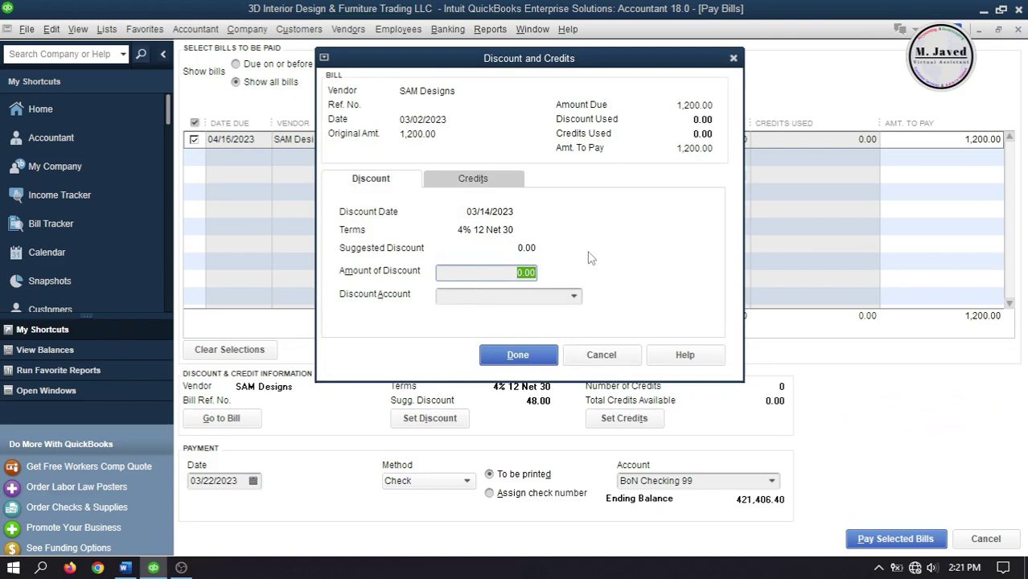
left_click(733, 58)
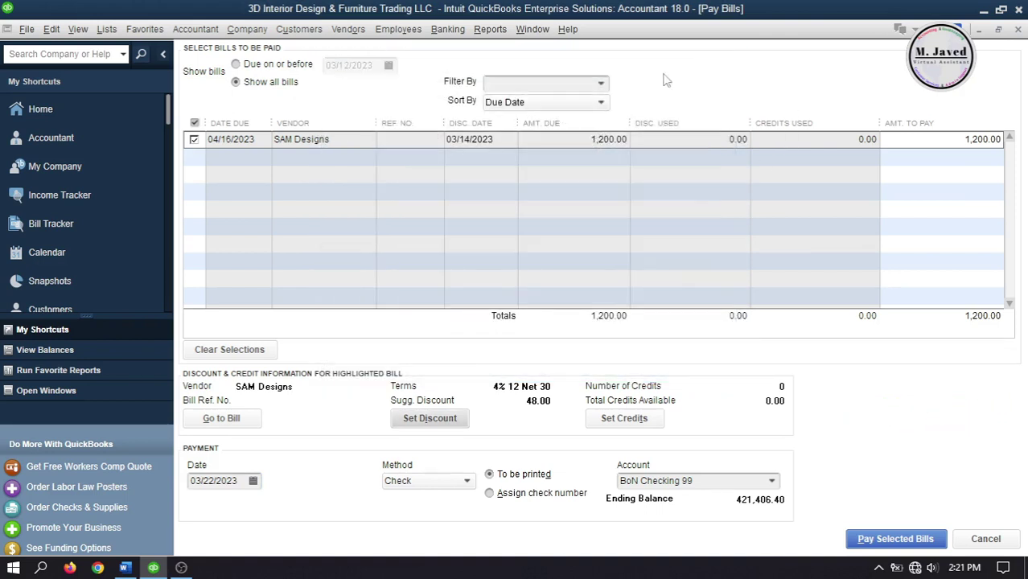
Set the payment date to 03/03/2023 and apply the 48.00 discount to the SubContracts:Discount Received account
left_click(252, 480)
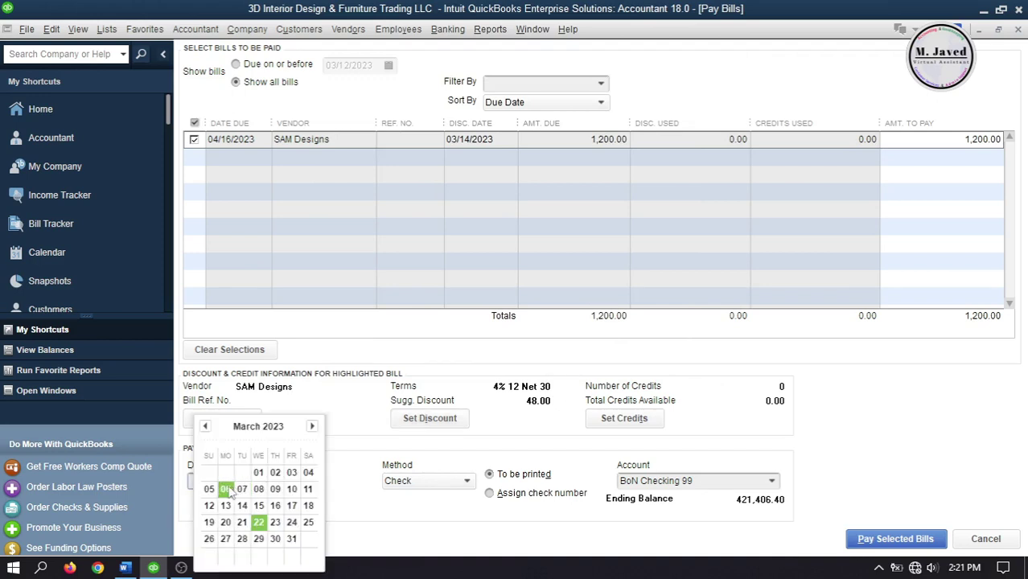
left_click(291, 473)
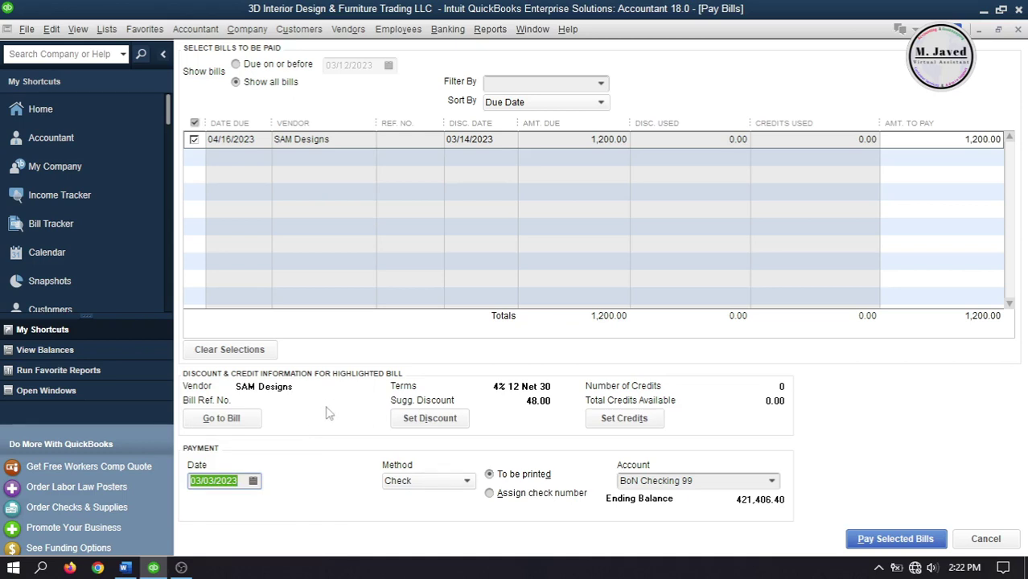
left_click(411, 424)
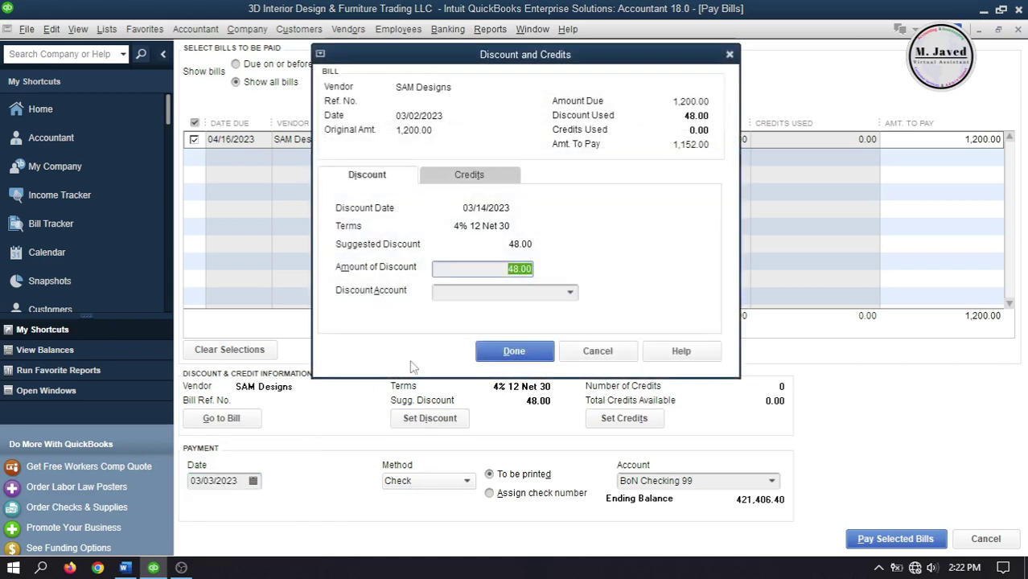
left_click_drag(619, 54, 581, 78)
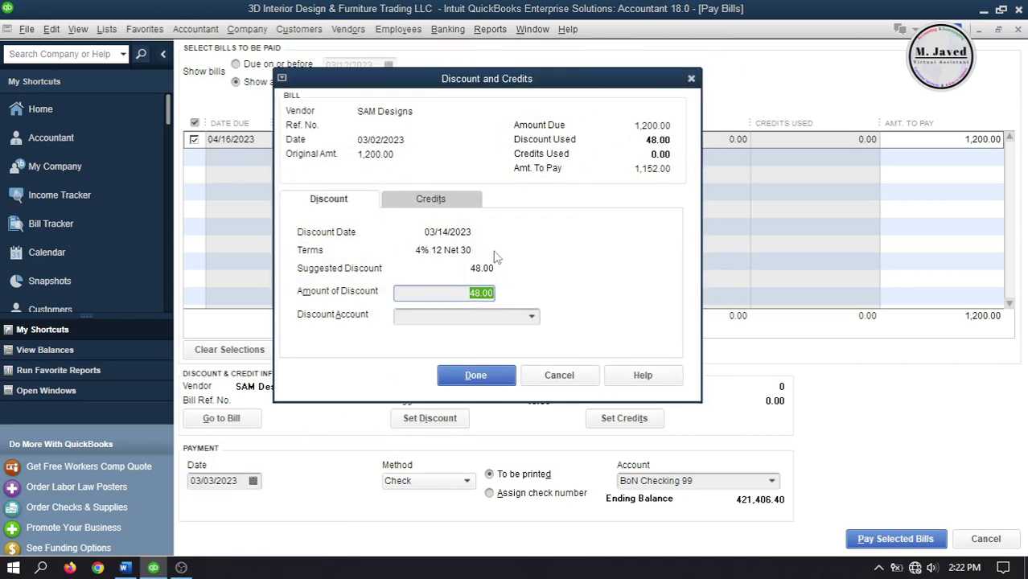
left_click(532, 319)
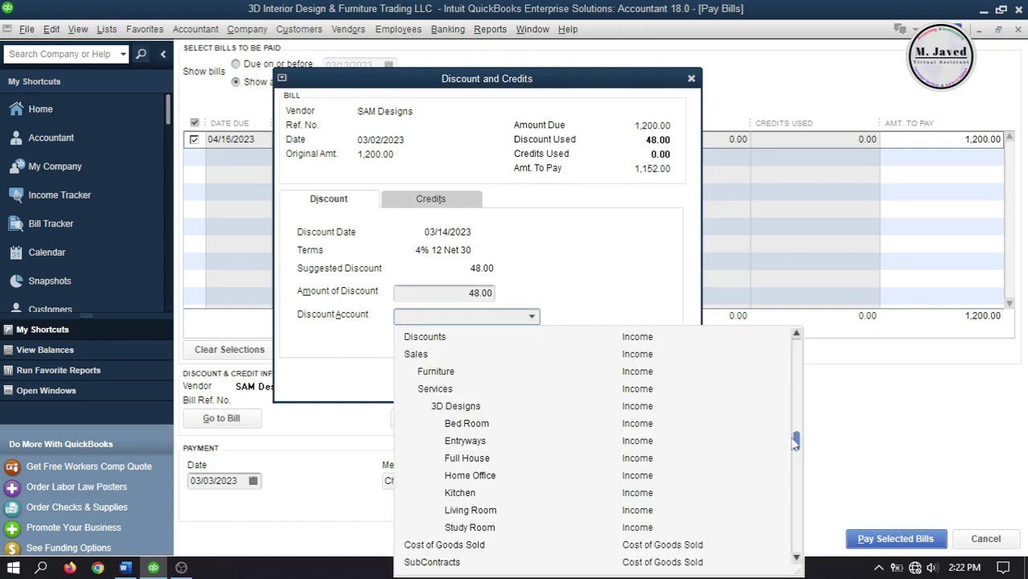
left_click_drag(793, 443, 794, 486)
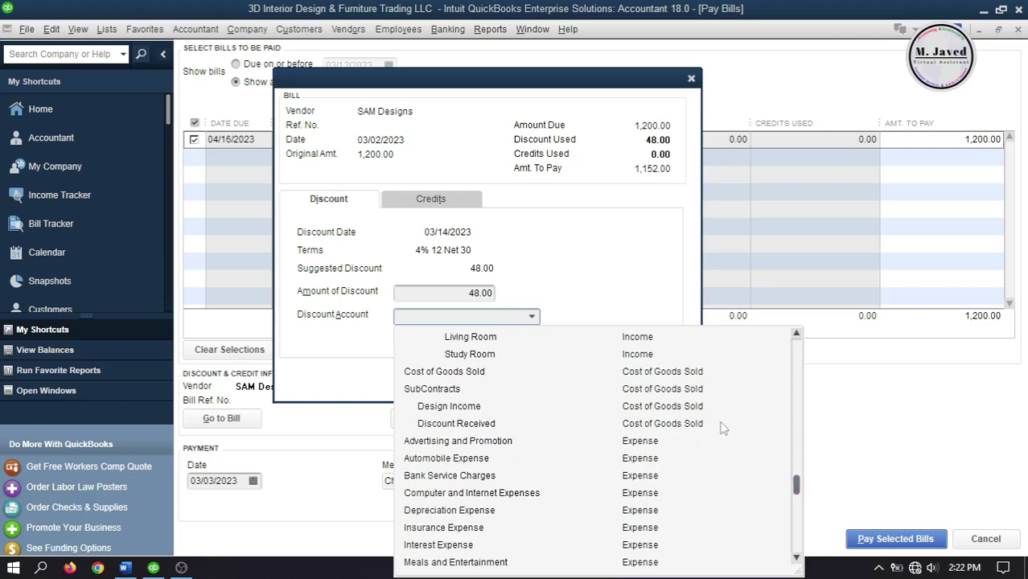
left_click(569, 424)
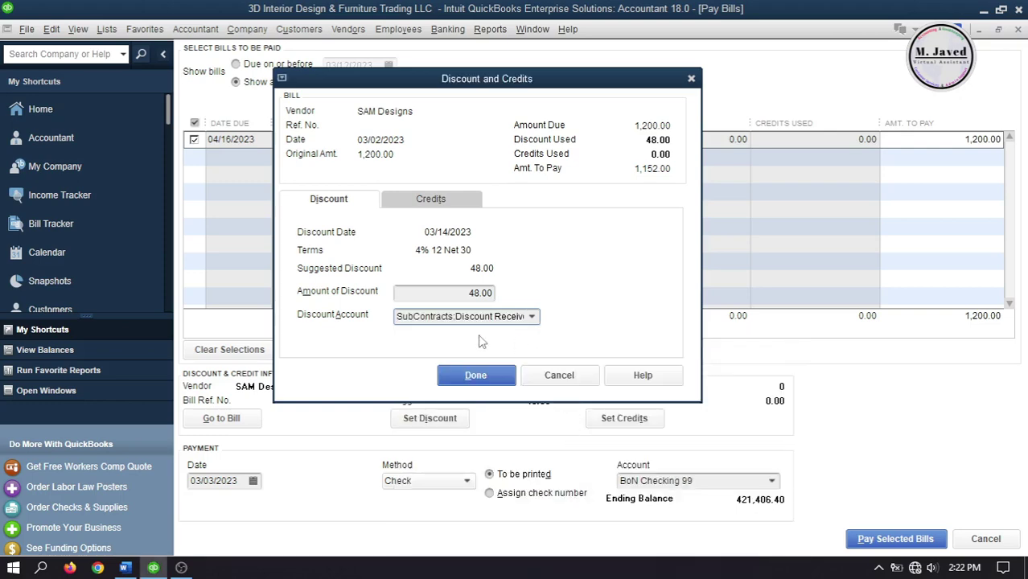
left_click(475, 375)
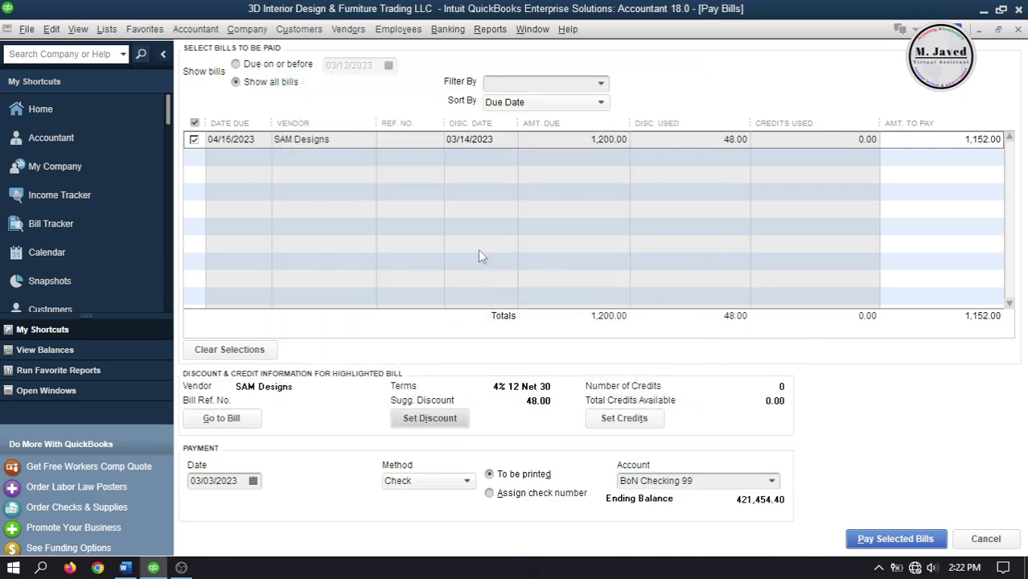
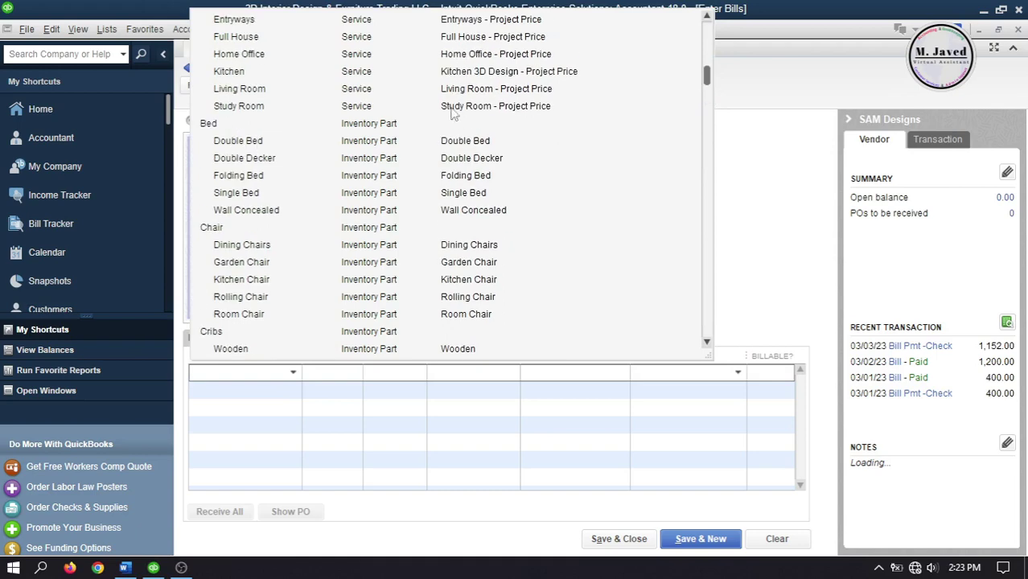
Add the 3D Designs items Study Room and Living Room to the SAM Designs bill, each with quantity 4
left_click(267, 103)
left_click(293, 392)
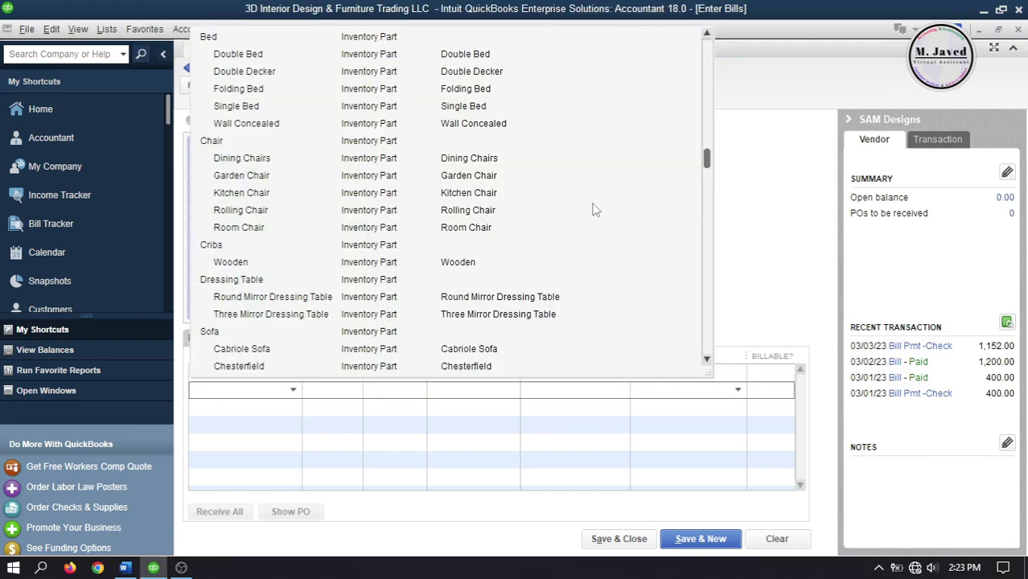
scroll(415, 106, "up", 3)
left_click(294, 124)
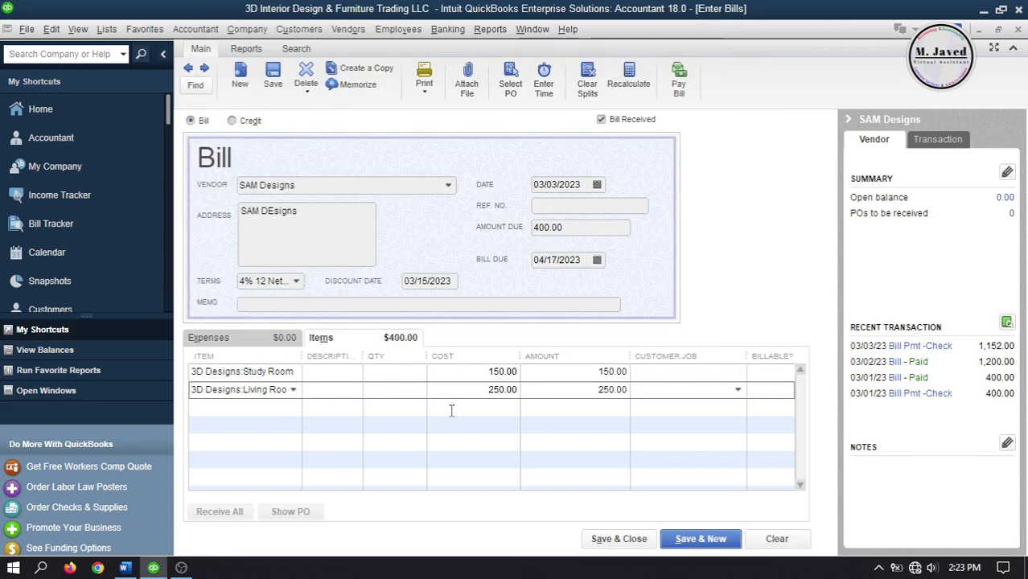
left_click(400, 373)
type("4")
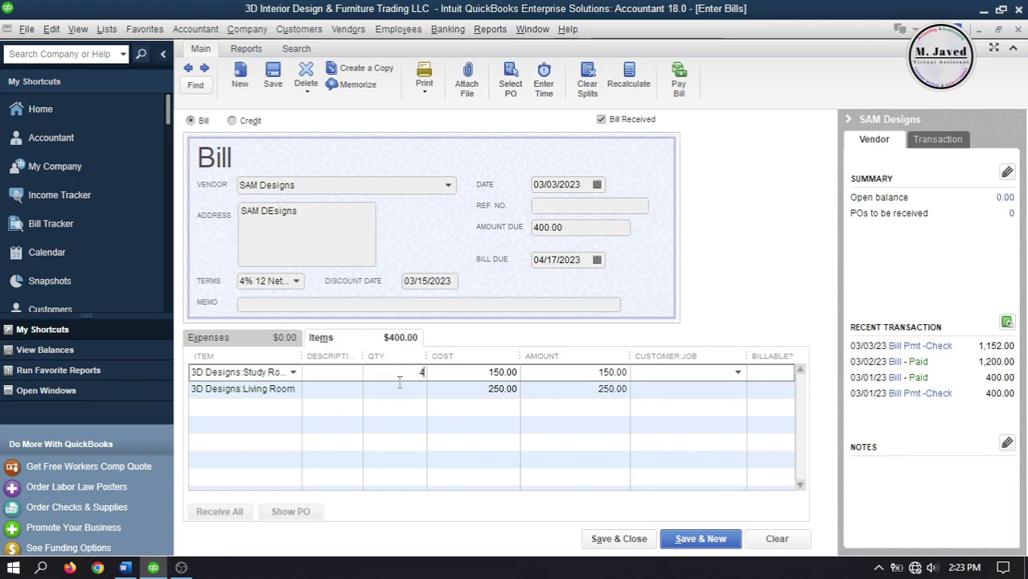
left_click(398, 389)
type("4")
Assign the Study Room and Living Room lines of the bill to the customer Amy Designs
left_click(719, 372)
left_click(738, 372)
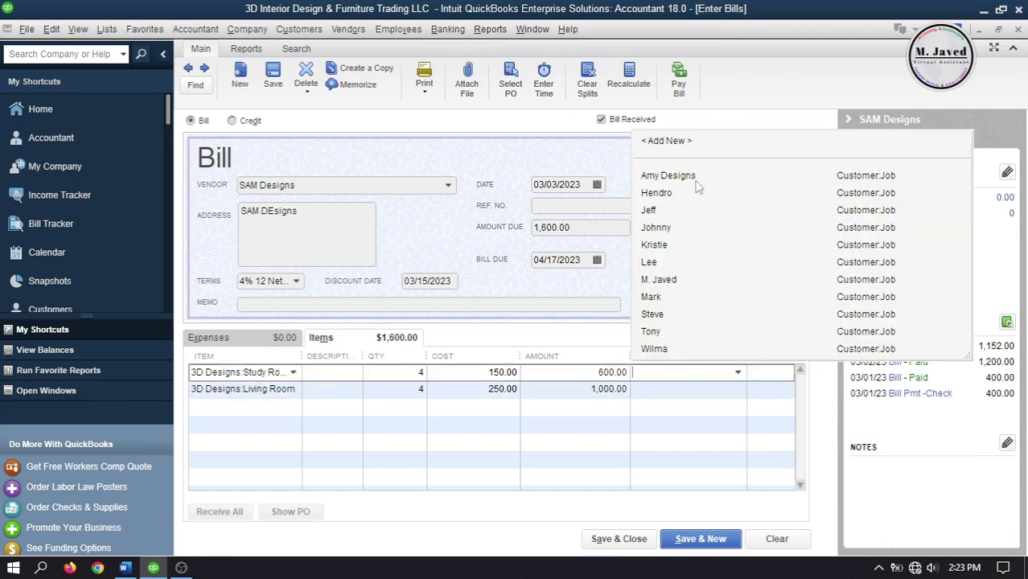
left_click(697, 177)
left_click(737, 389)
left_click(712, 194)
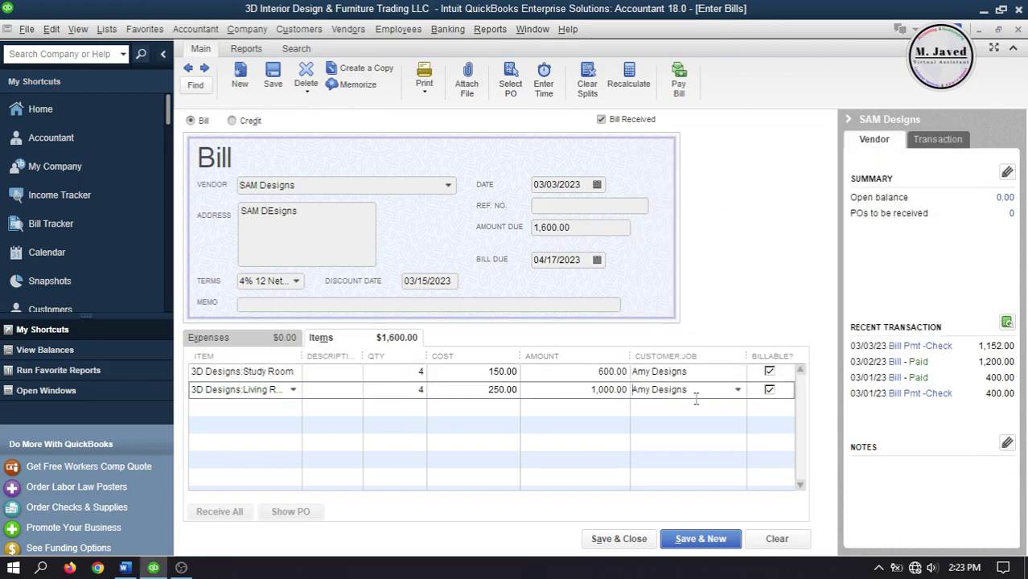
Clear the payment terms of the SAM Designs bill so that the field is blank
left_click(374, 307)
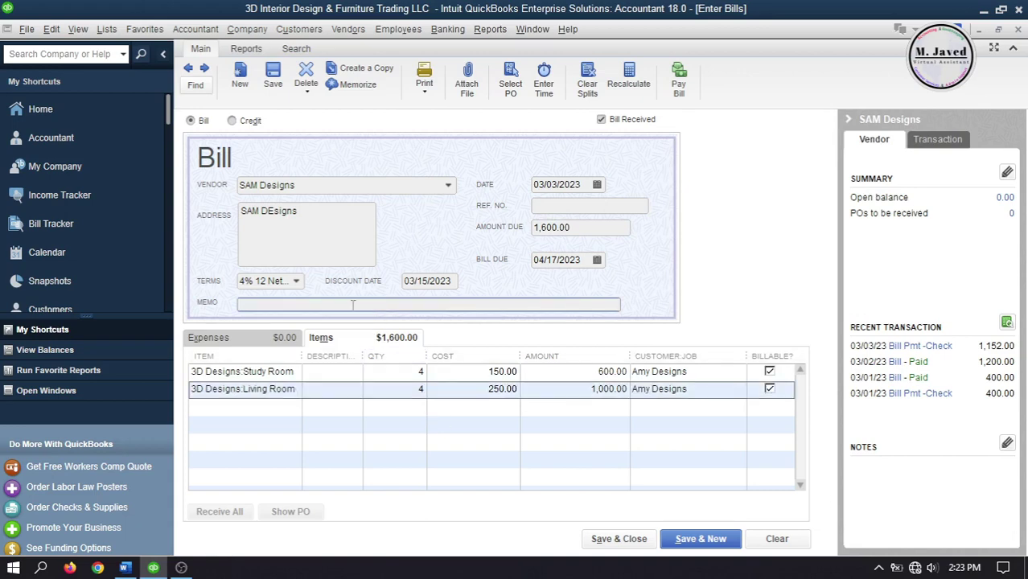
key("shift+Tab")
left_click(295, 282)
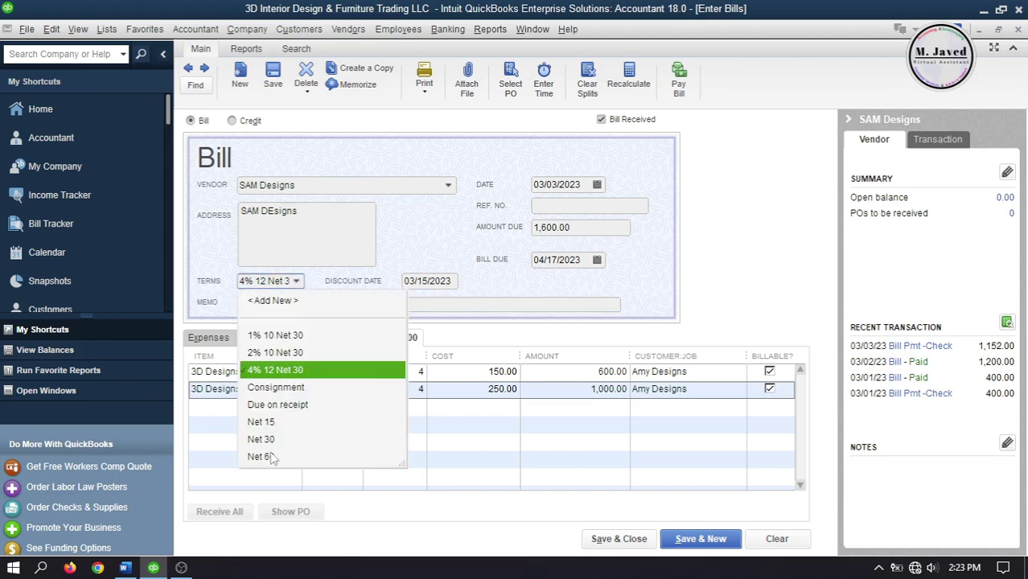
key("BackSpace")
key("BackSpace")
key("BackSpace")
key("BackSpace")
key("BackSpace")
key("BackSpace")
key("BackSpace")
key("BackSpace")
key("BackSpace")
key("BackSpace")
key("BackSpace")
key("BackSpace")
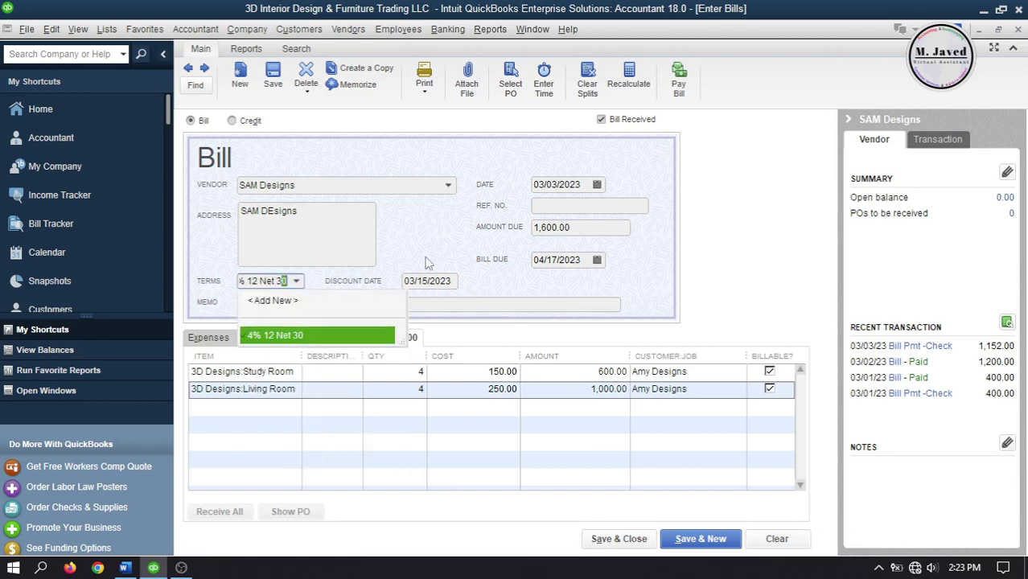
left_click(418, 305)
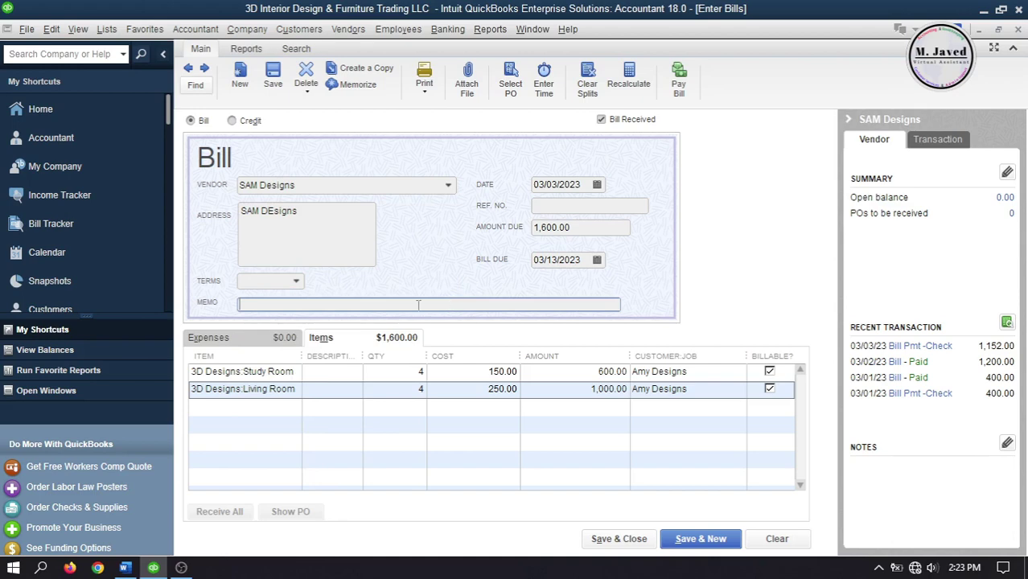
Date the bill 03/04/2023, then save and close it, making the changed terms permanent
left_click(596, 185)
left_click(650, 257)
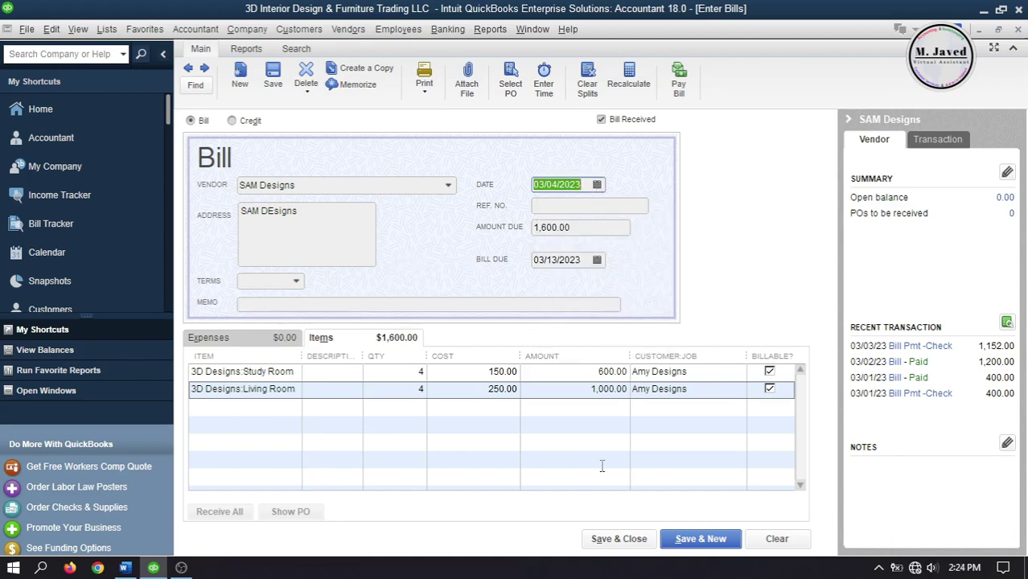
left_click(607, 538)
left_click(446, 222)
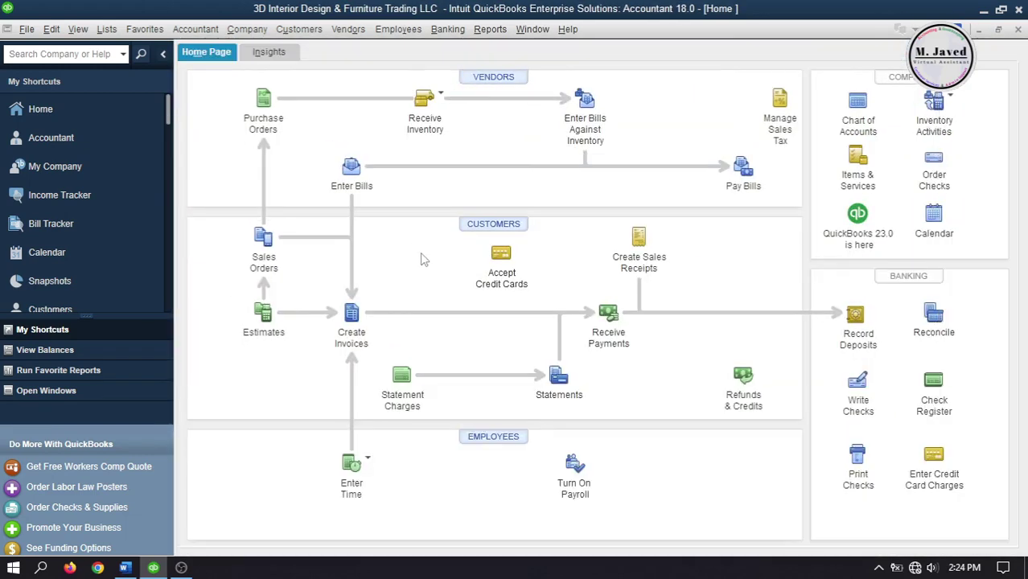
Select the SAM Designs bill due 03/14/2023 for payment and try to enter its discount as 4%
left_click(742, 171)
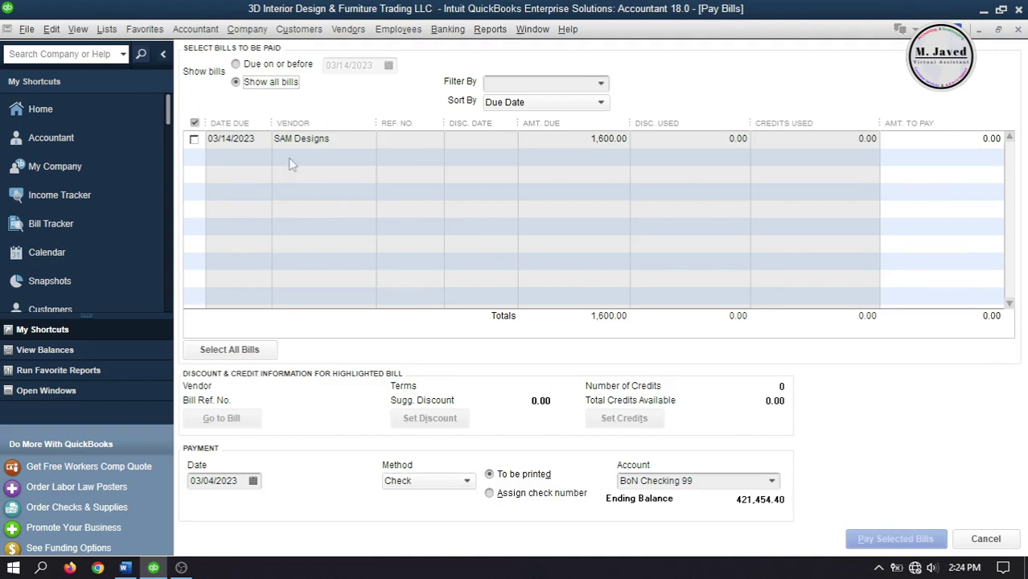
left_click(194, 139)
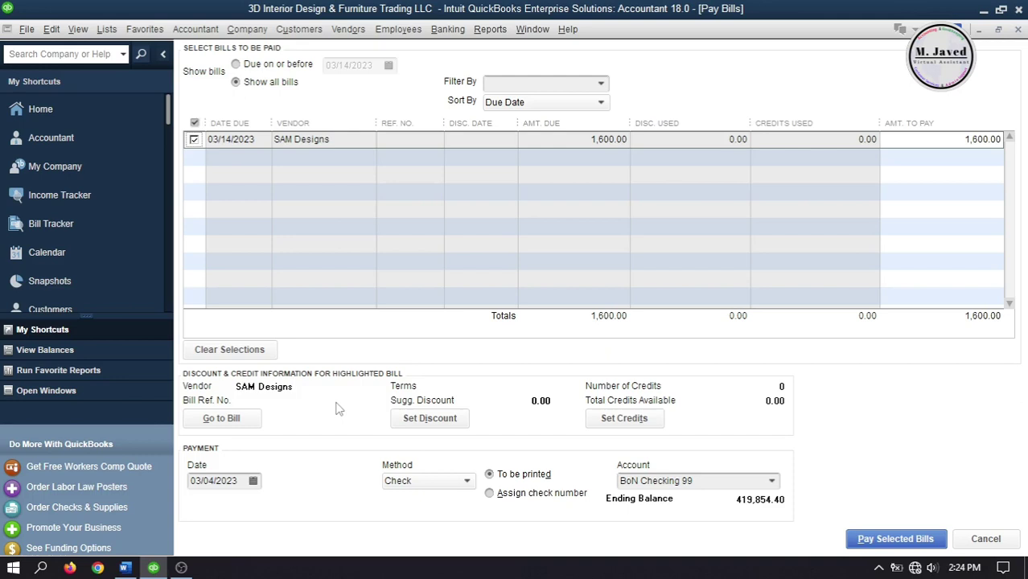
left_click(418, 414)
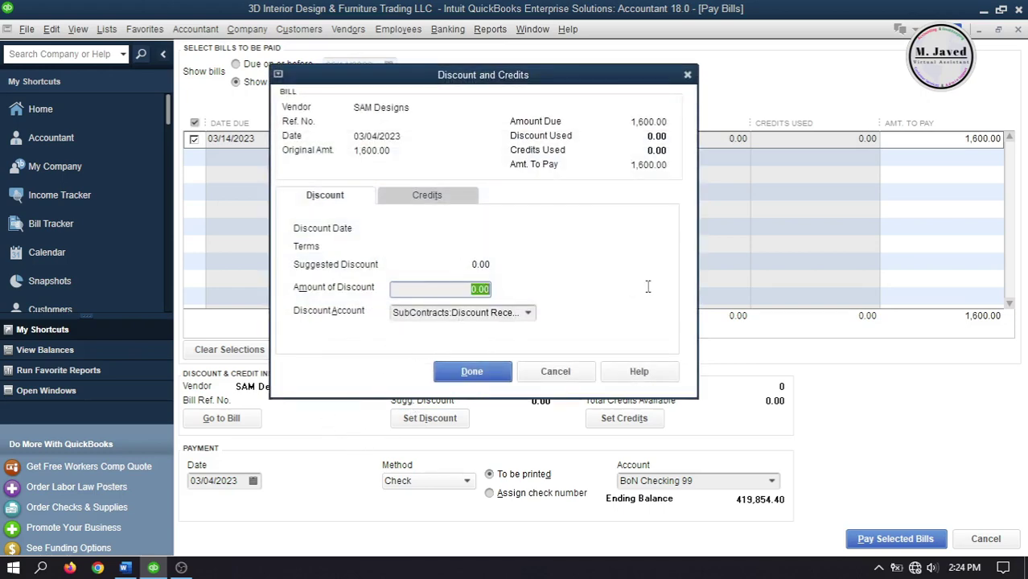
type("4")
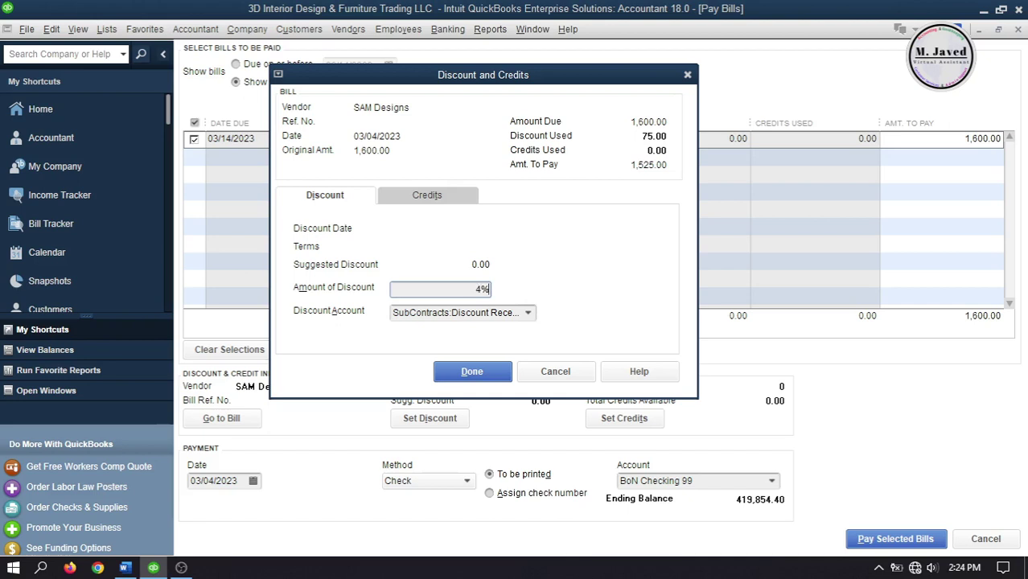
left_click(512, 313)
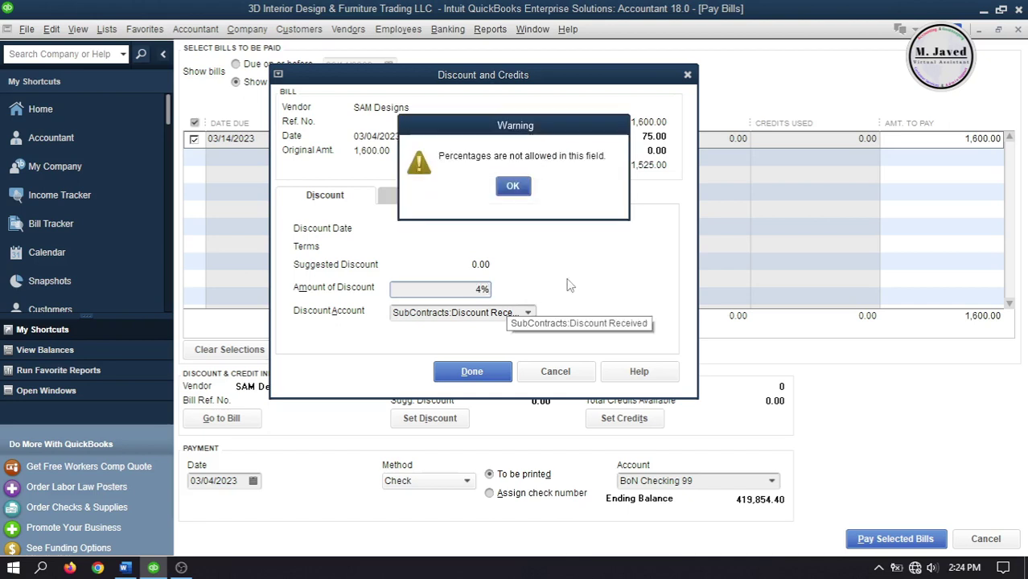
left_click(513, 186)
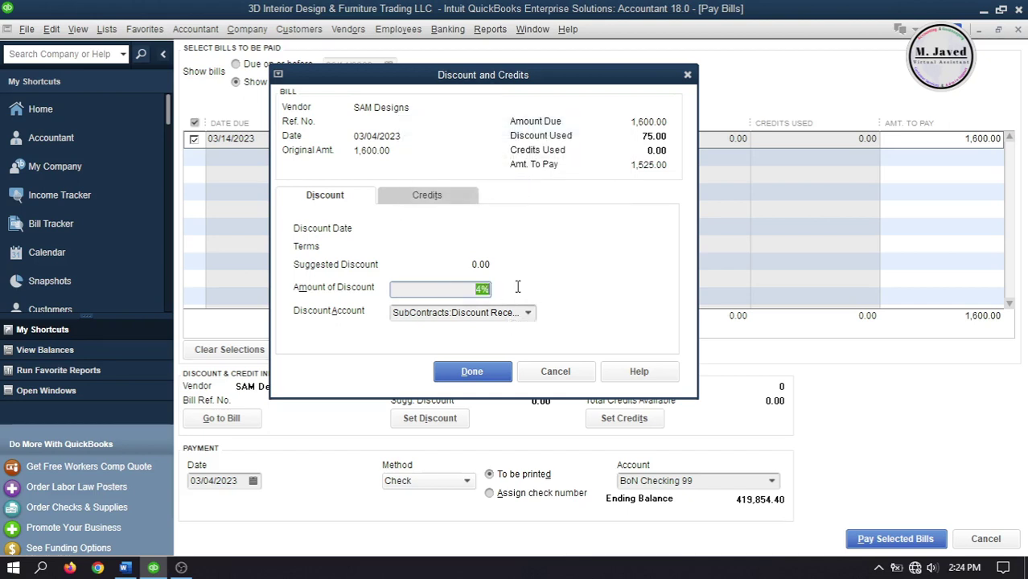
Set the bill's discount amount to 75.00, post it to SubContracts:Discount Received and apply it
type("75")
left_click(473, 313)
left_click(528, 313)
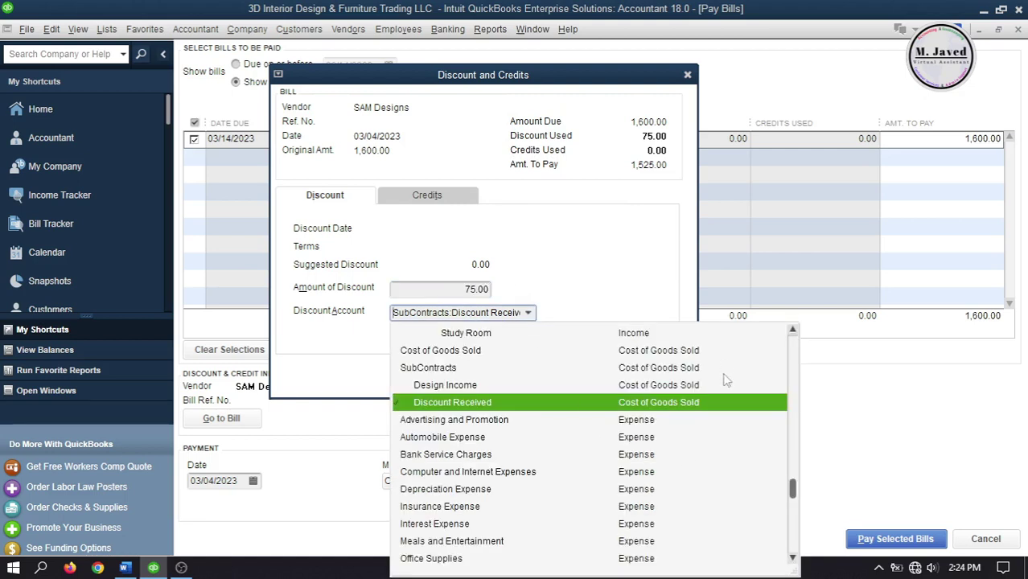
left_click(540, 411)
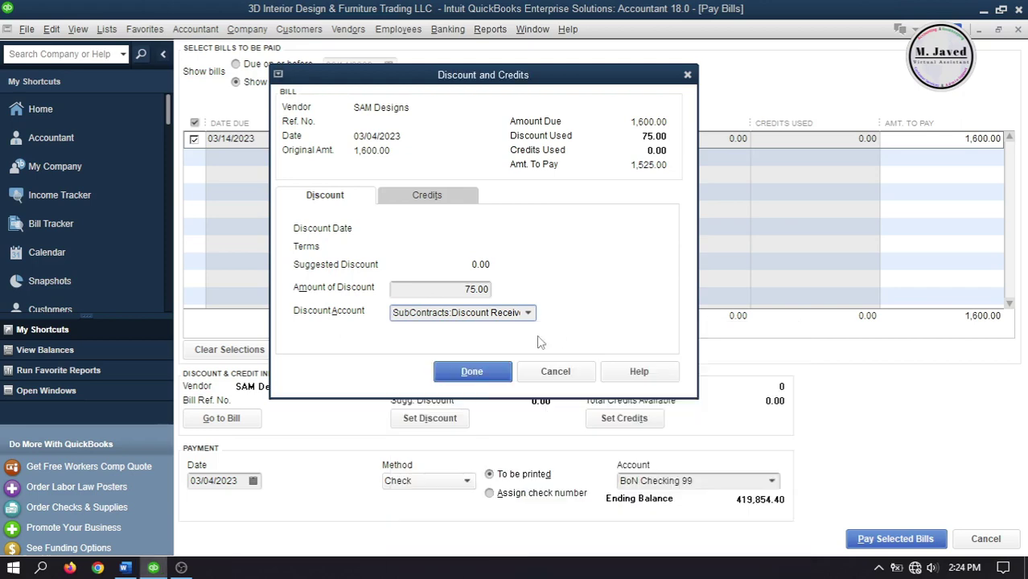
left_click(473, 372)
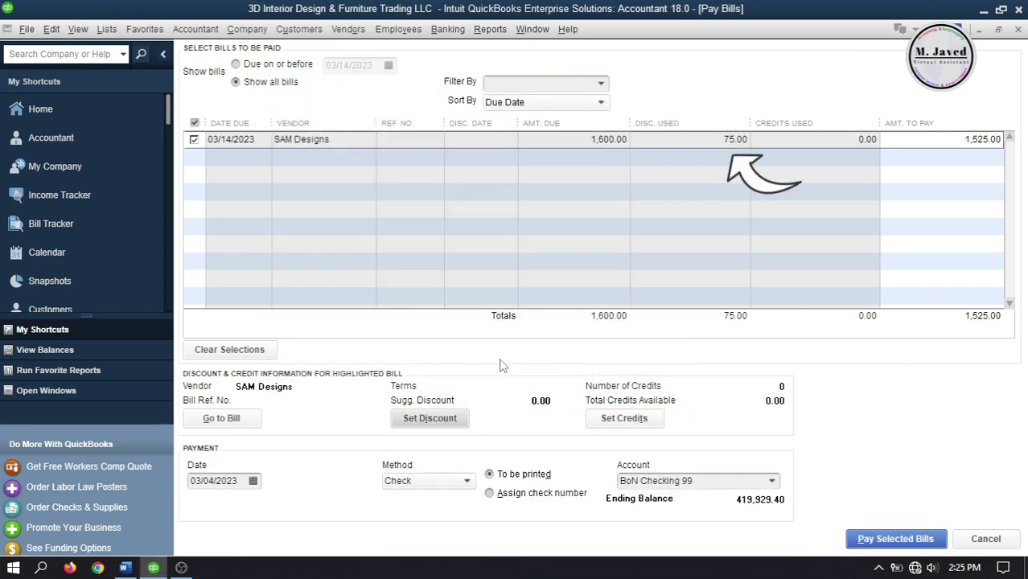
Pay the selected SAM Designs bill and close the payment summary
key("Tab")
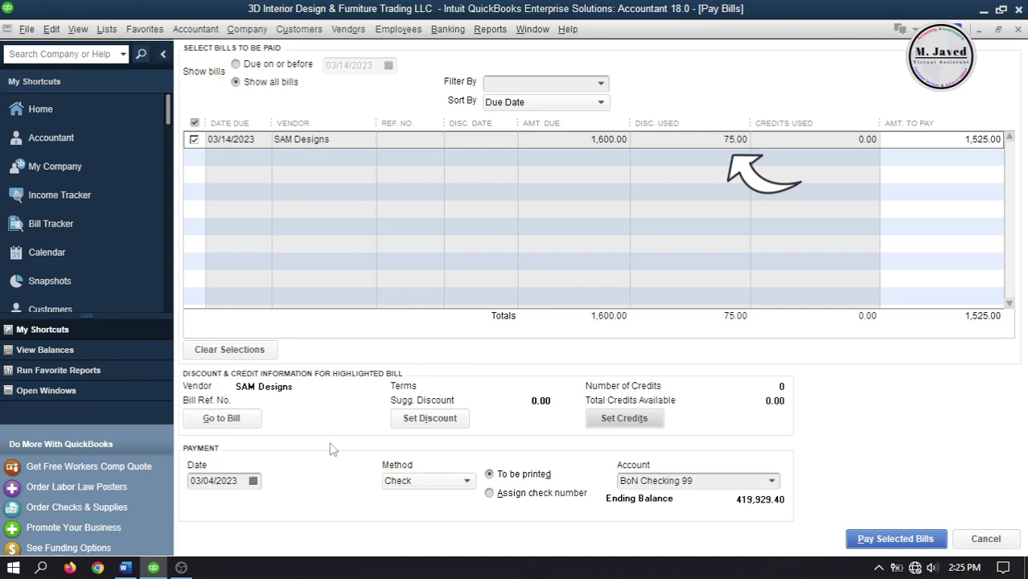
left_click(869, 540)
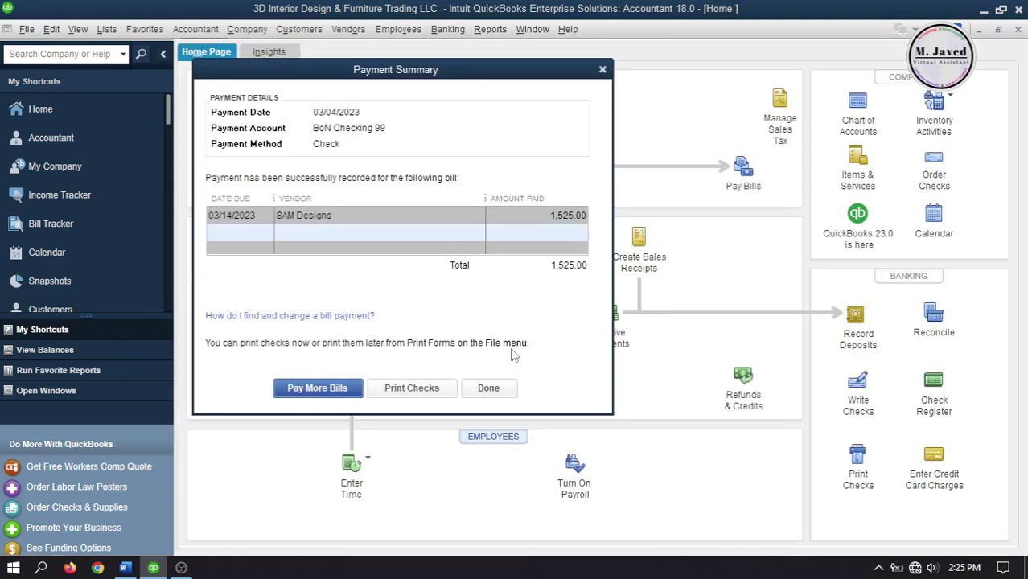
left_click(602, 70)
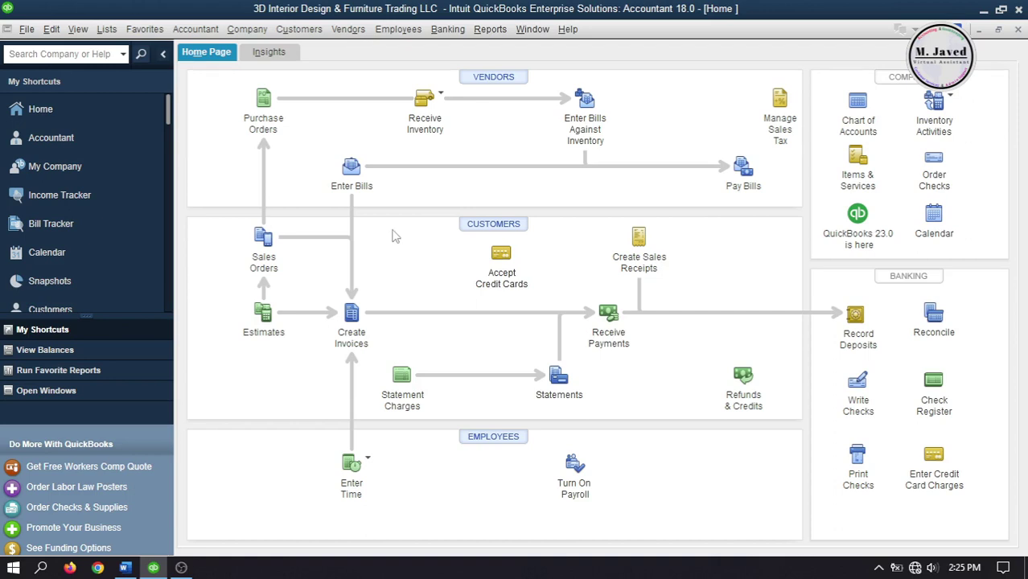
Start a new bill from SAM Designs and add the items 3D Designs:Study Room and 3D Designs:Kitchen
left_click(351, 170)
left_click(449, 186)
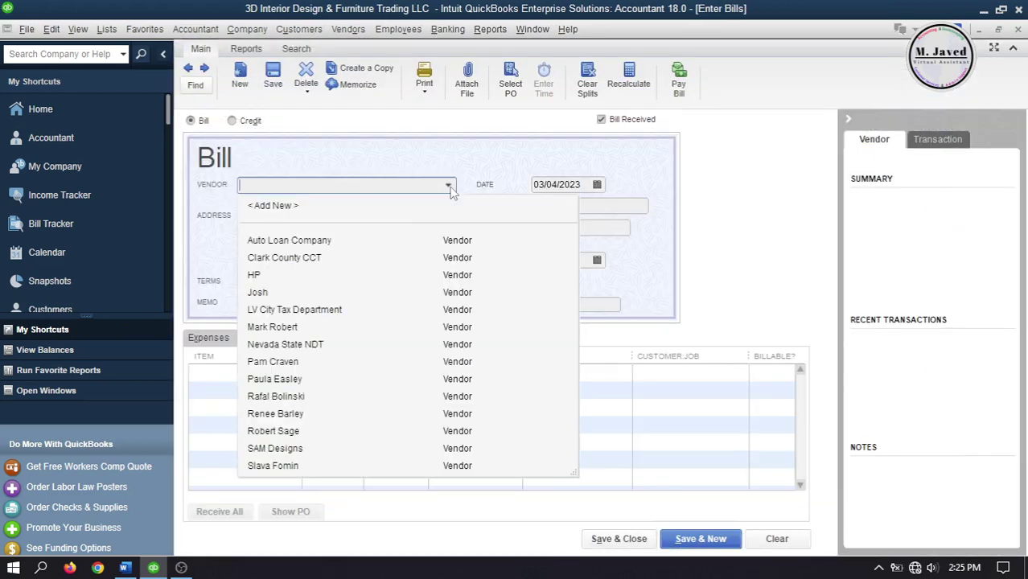
left_click(327, 450)
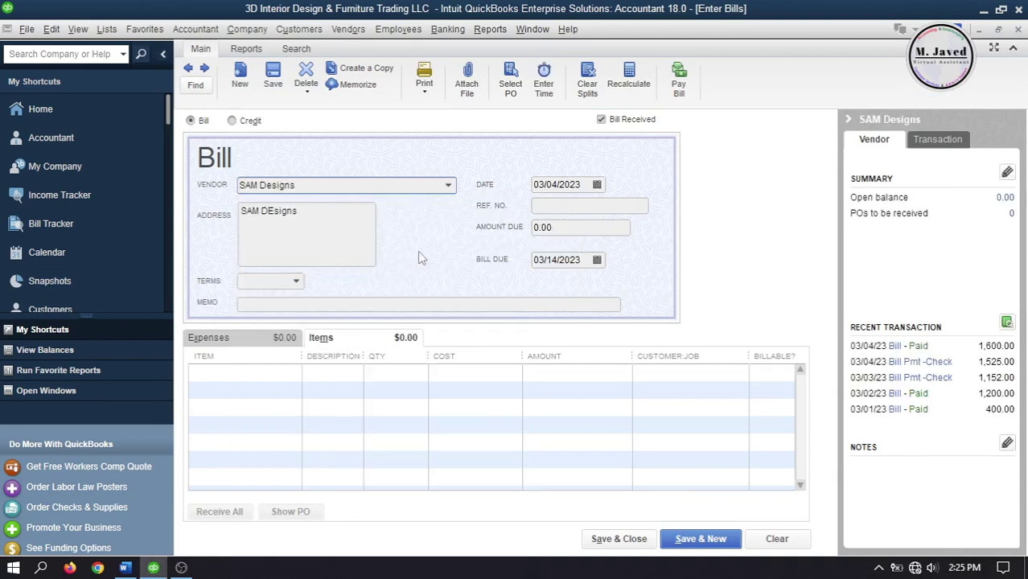
left_click(291, 373)
scroll(708, 147, "up", 3)
left_click(229, 101)
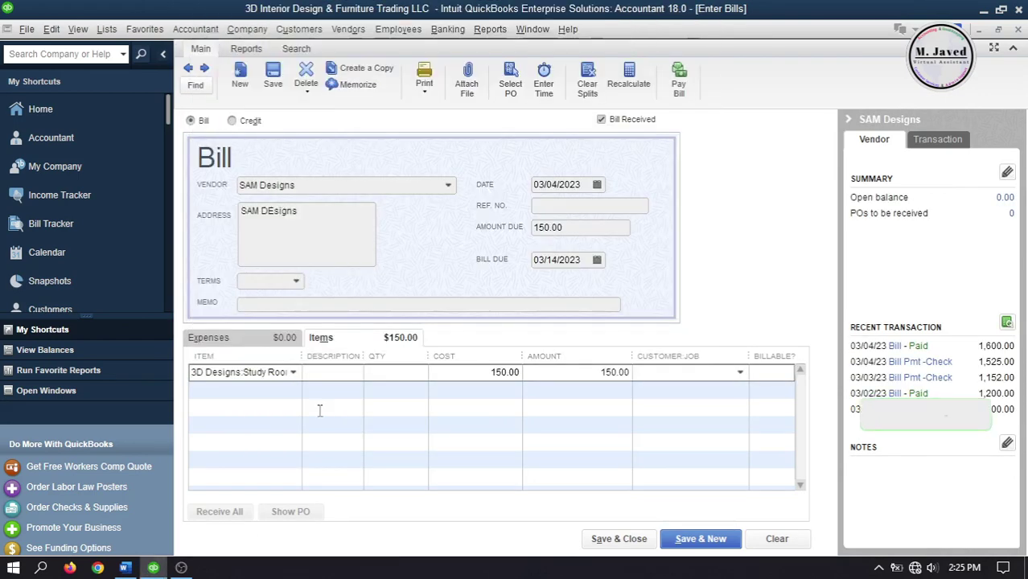
left_click(293, 389)
scroll(229, 241, "up", 3)
left_click(229, 259)
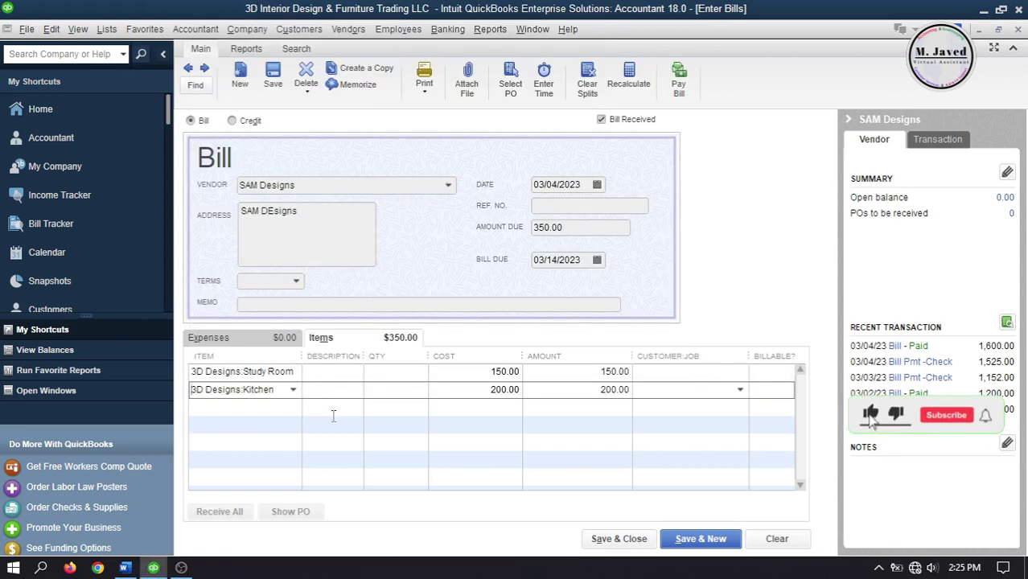
Set the quantity of both the Study Room and Kitchen items on the bill to 3
left_click(414, 371)
type("3")
left_click(414, 388)
type("3")
key("Tab")
Add an expense line for SubContracts:Discount Received with an amount of -75.00 to the bill
left_click(208, 337)
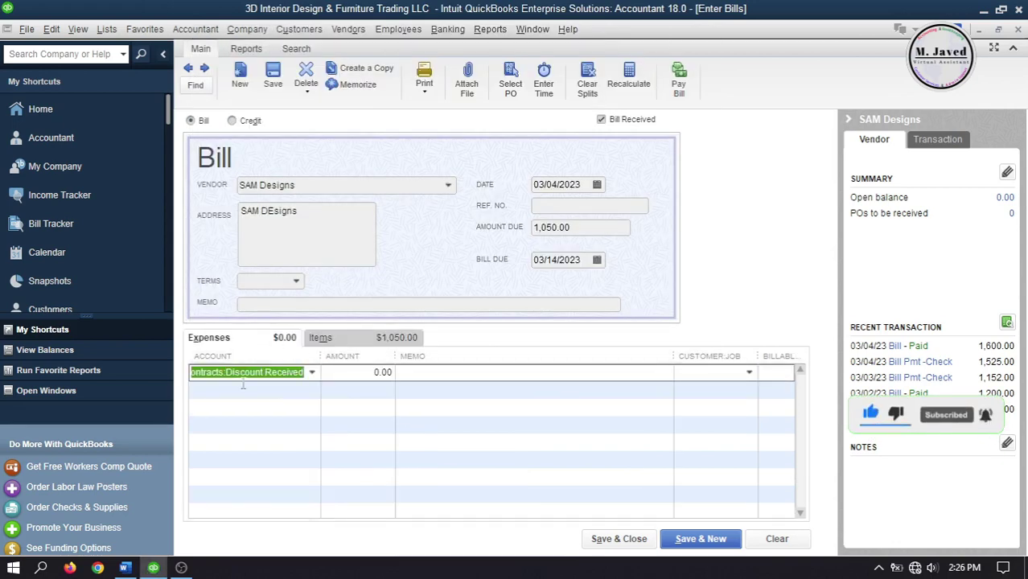
left_click(311, 372)
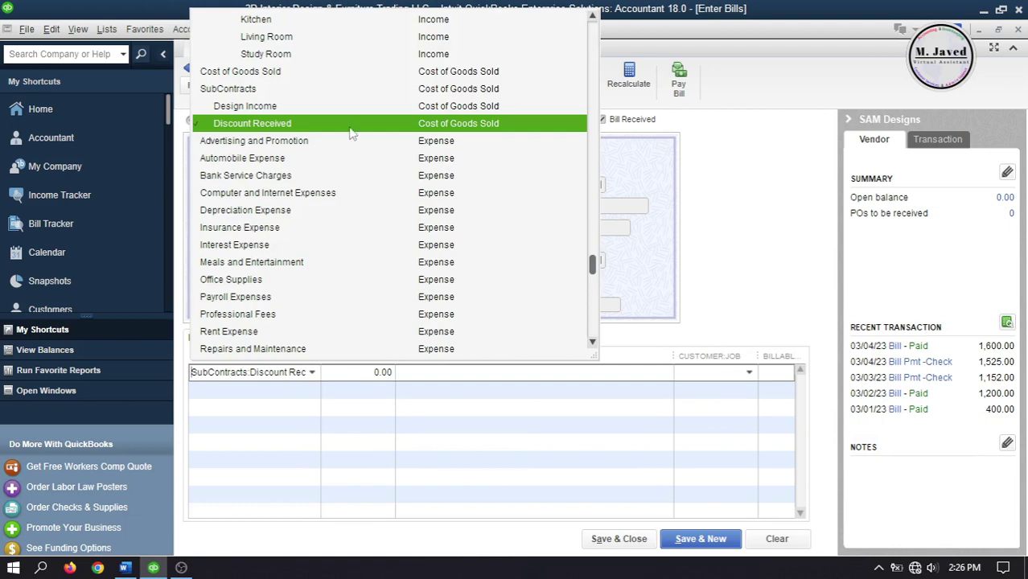
left_click(350, 128)
key("Tab")
key("BackSpace")
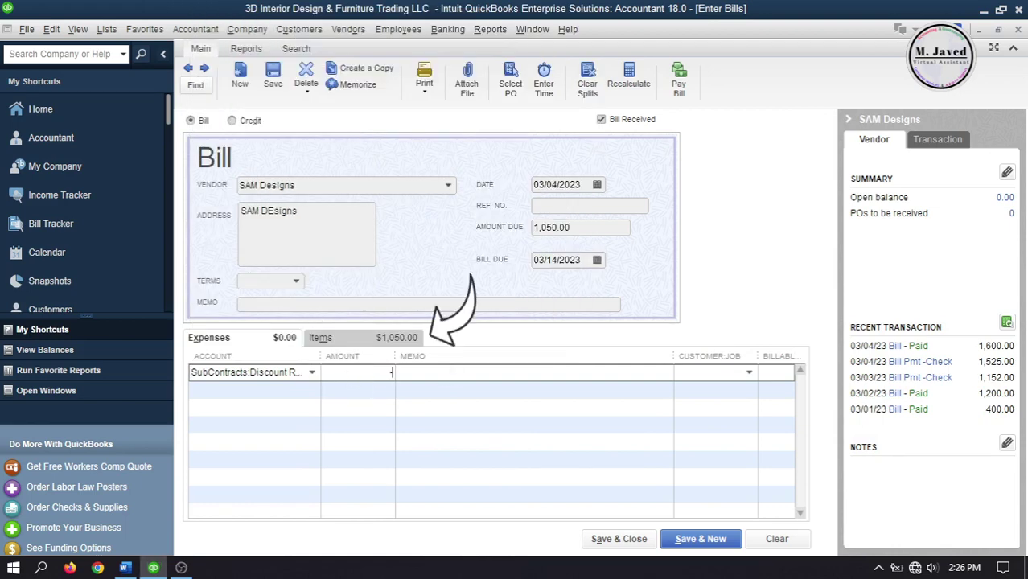
type("-75")
key("Tab")
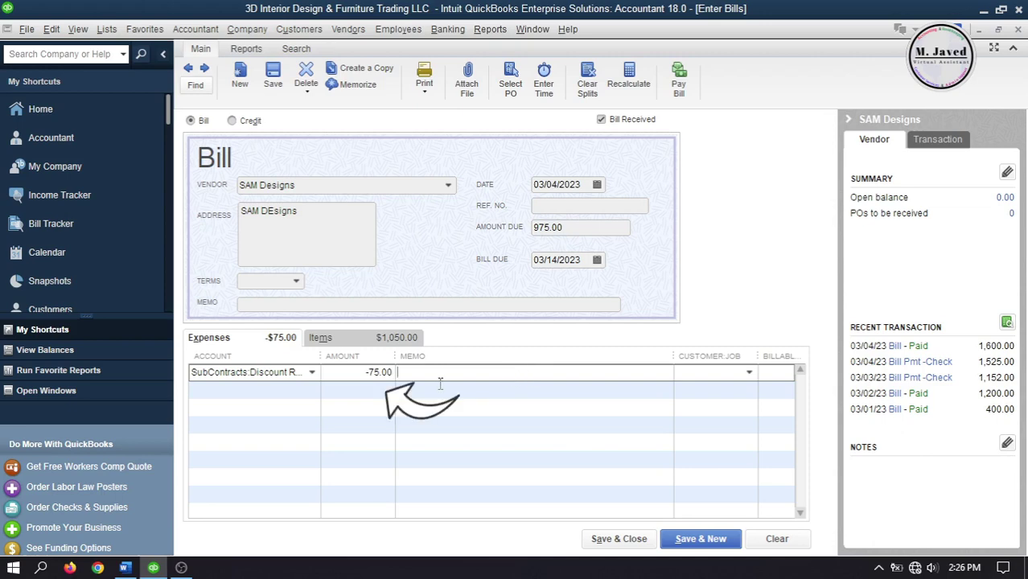
Set the bill's terms to 4% 12 Net 30, then save and close it, making the terms change permanent
left_click(347, 338)
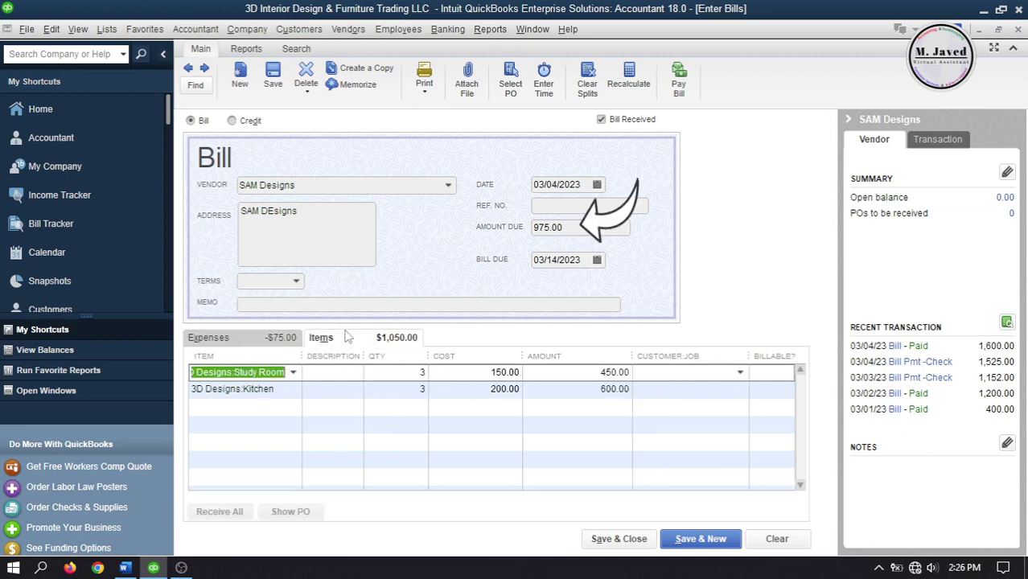
left_click(297, 282)
left_click(300, 370)
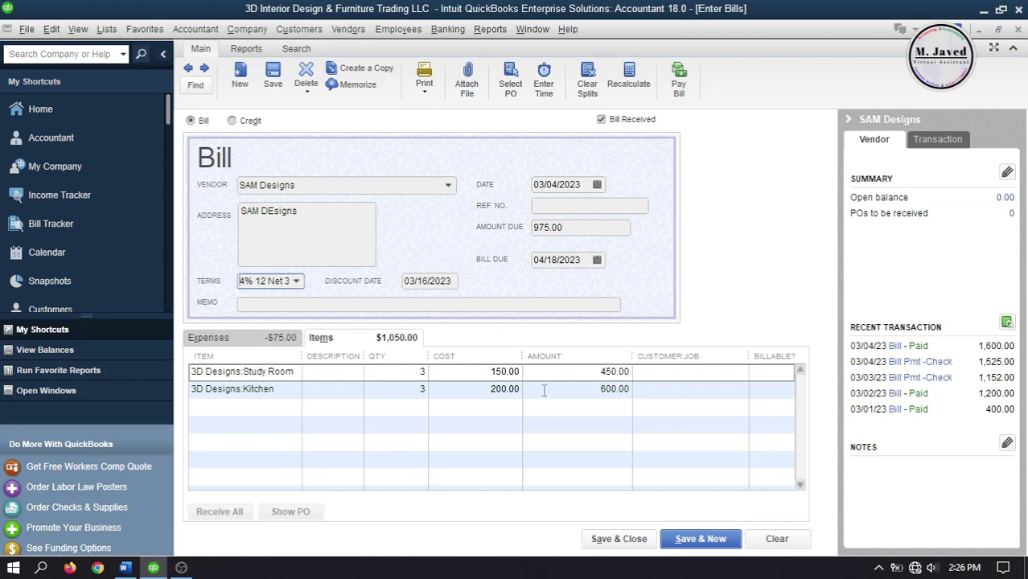
left_click(618, 539)
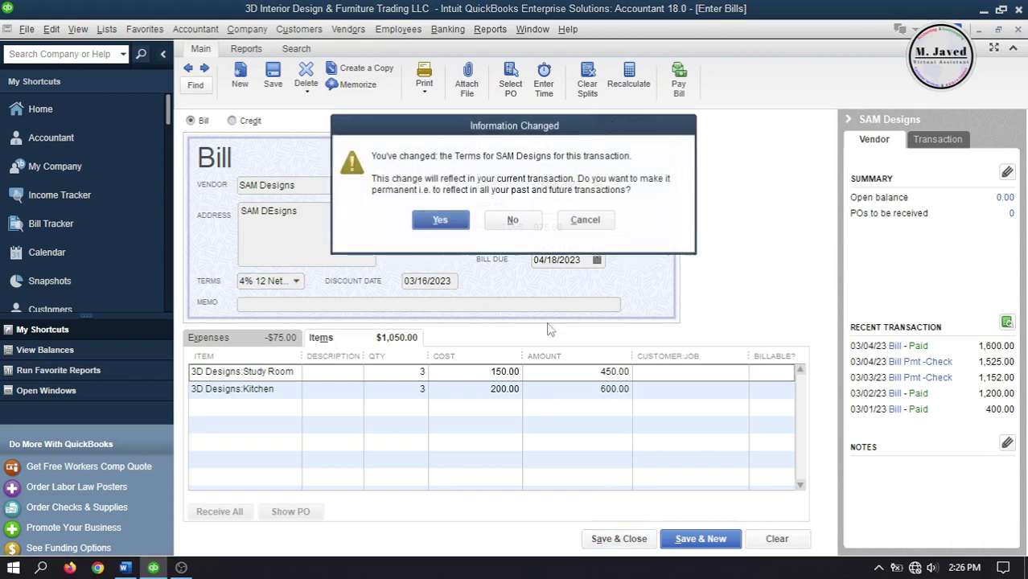
left_click(442, 221)
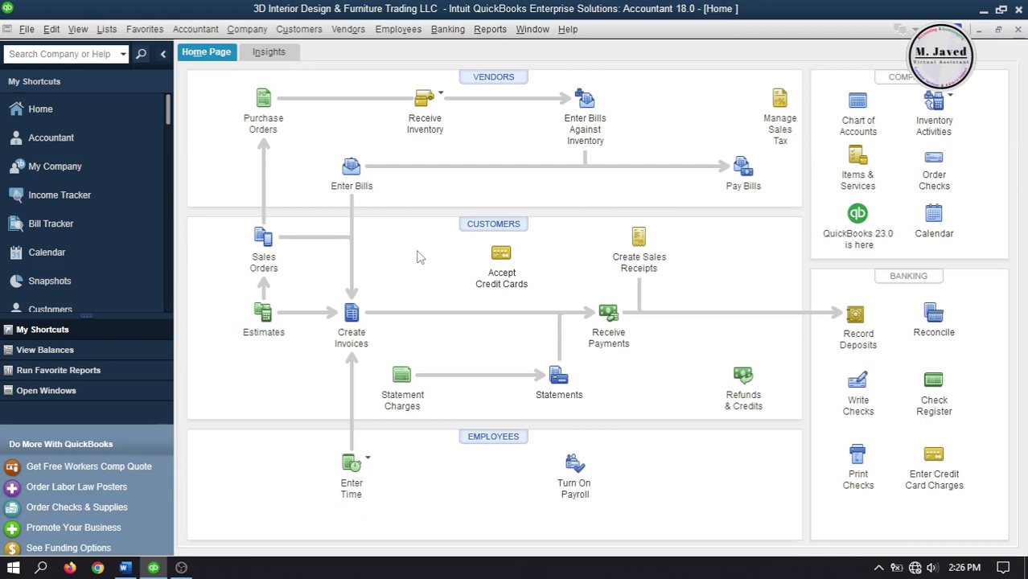
Select the SAM Designs bill due 04/18/2023 for payment and apply its suggested discount, posted to SubContracts:Discount Received
left_click(741, 173)
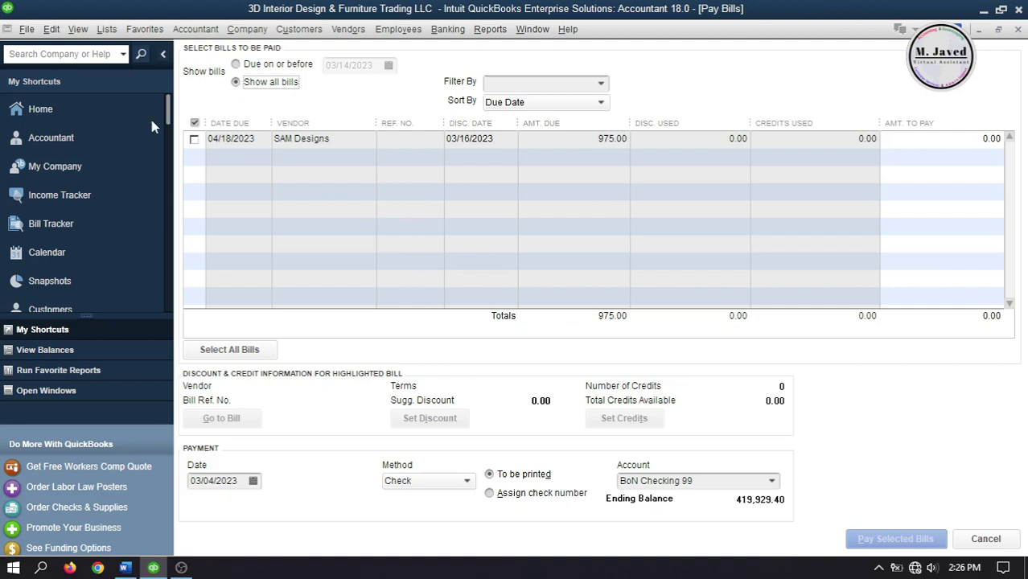
left_click(194, 140)
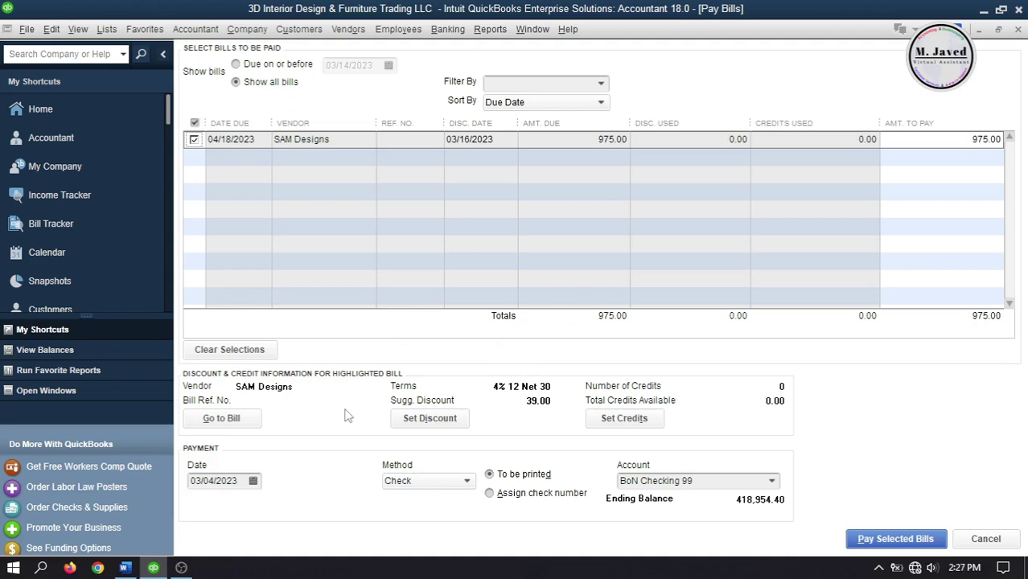
left_click(436, 420)
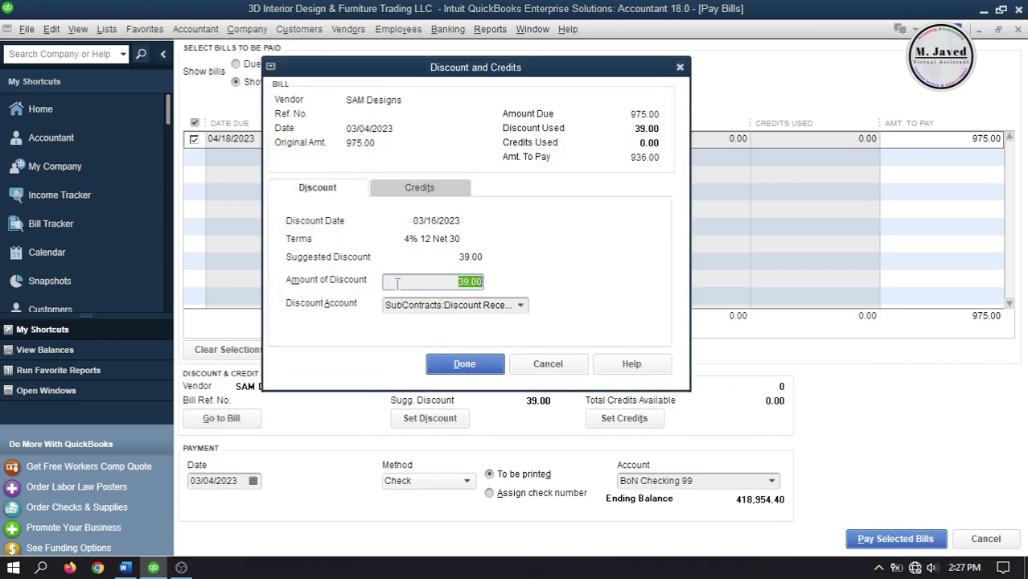
left_click(521, 305)
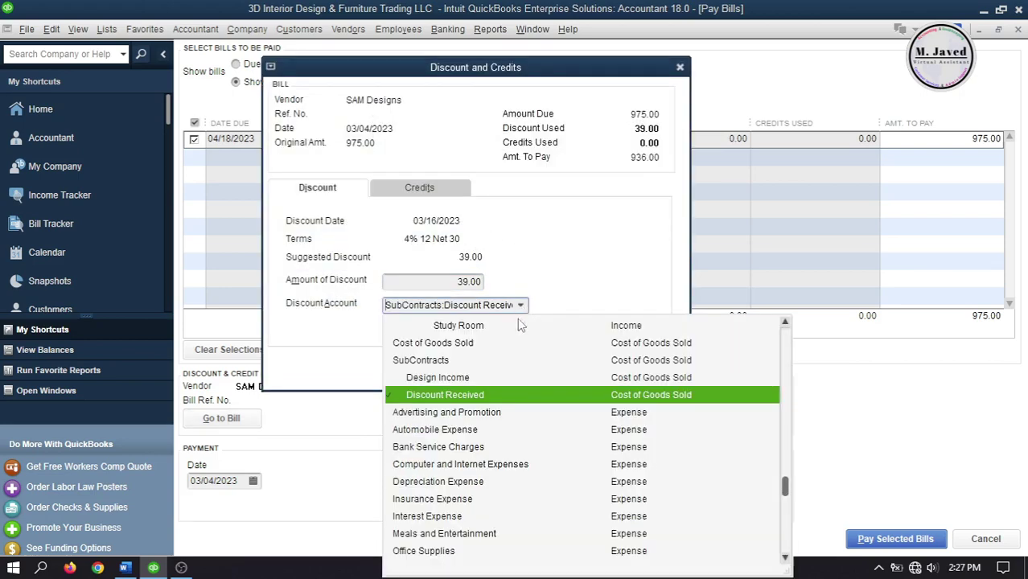
left_click(325, 336)
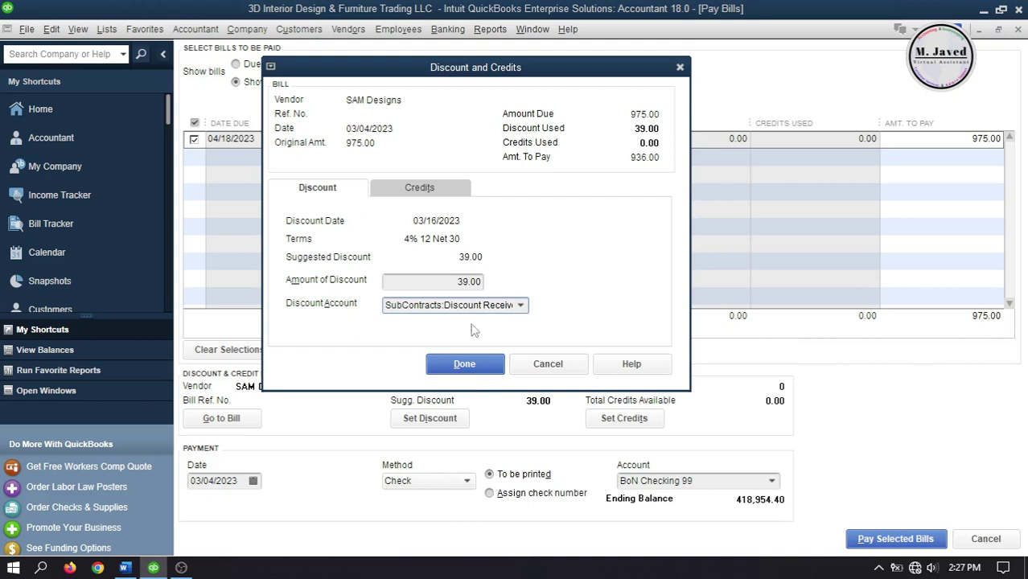
left_click(464, 367)
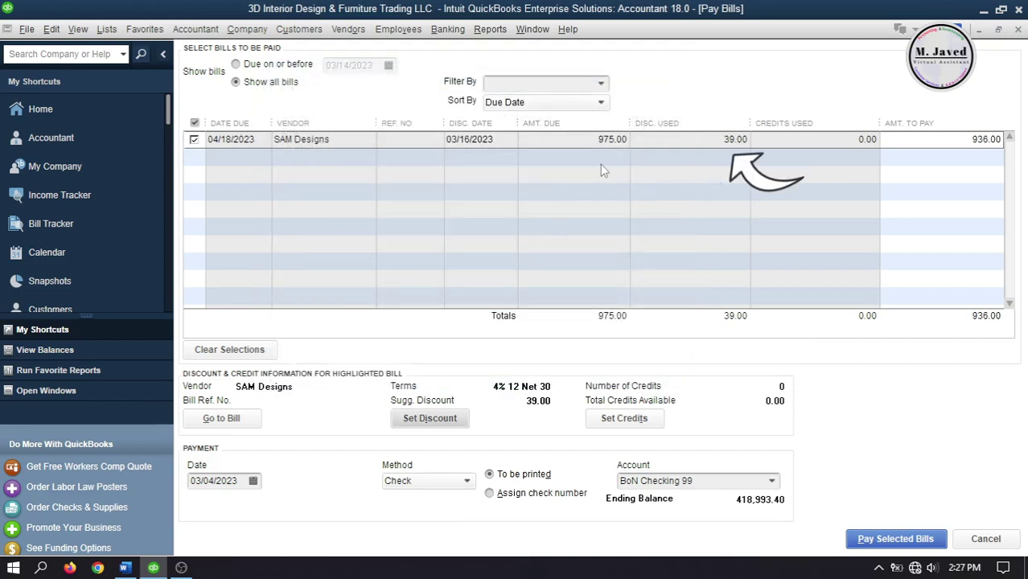
Pay the selected SAM Designs bill in full after its discount and close the payment summary
left_click(953, 140)
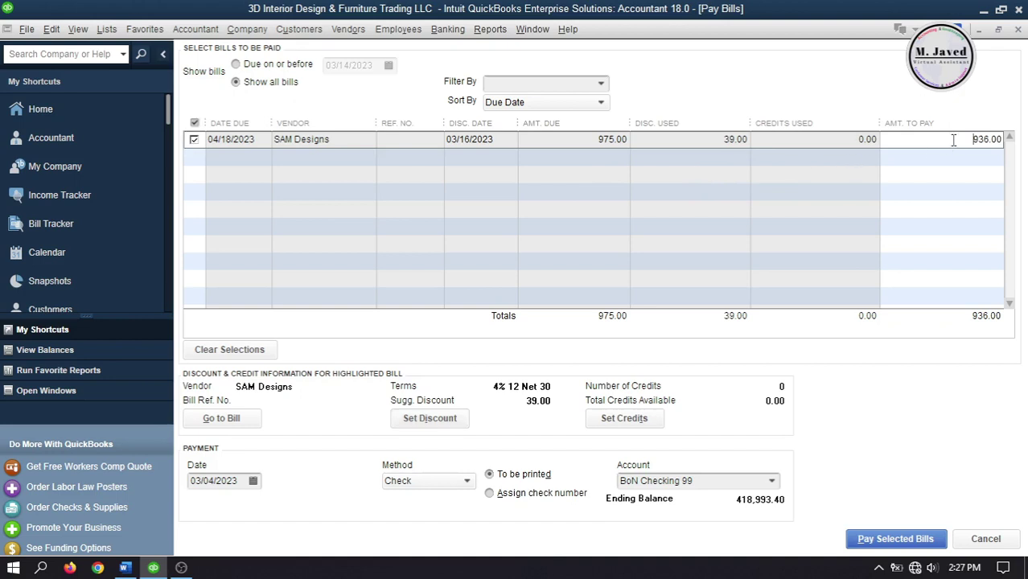
left_click_drag(914, 141, 1026, 140)
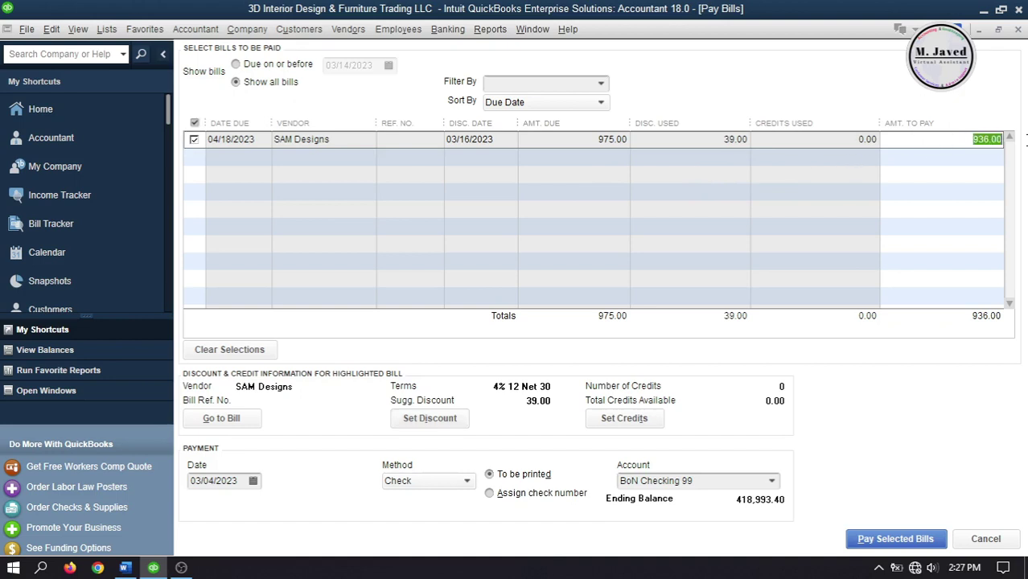
left_click(951, 143)
double_click(949, 143)
left_click(949, 143)
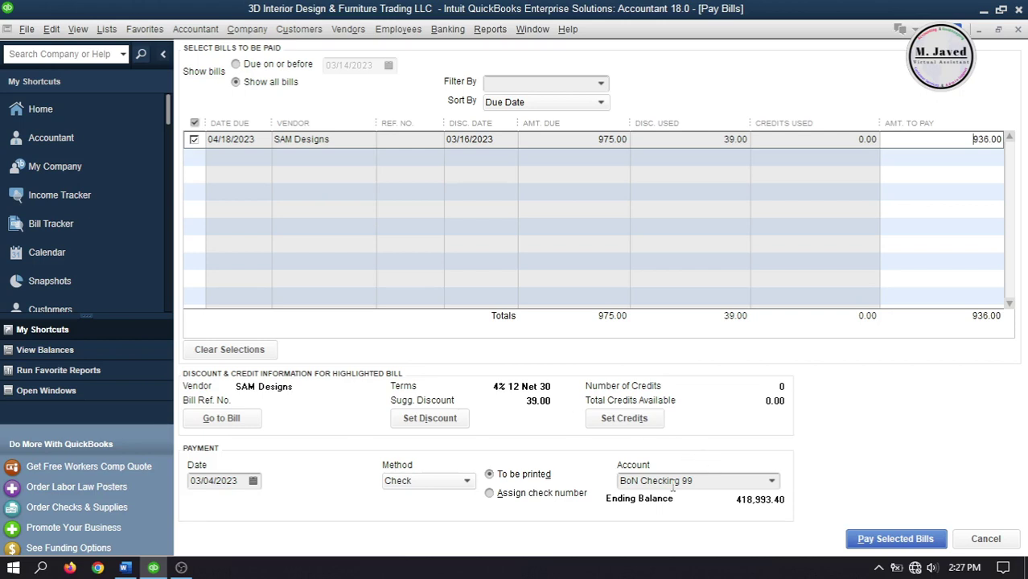
left_click(856, 538)
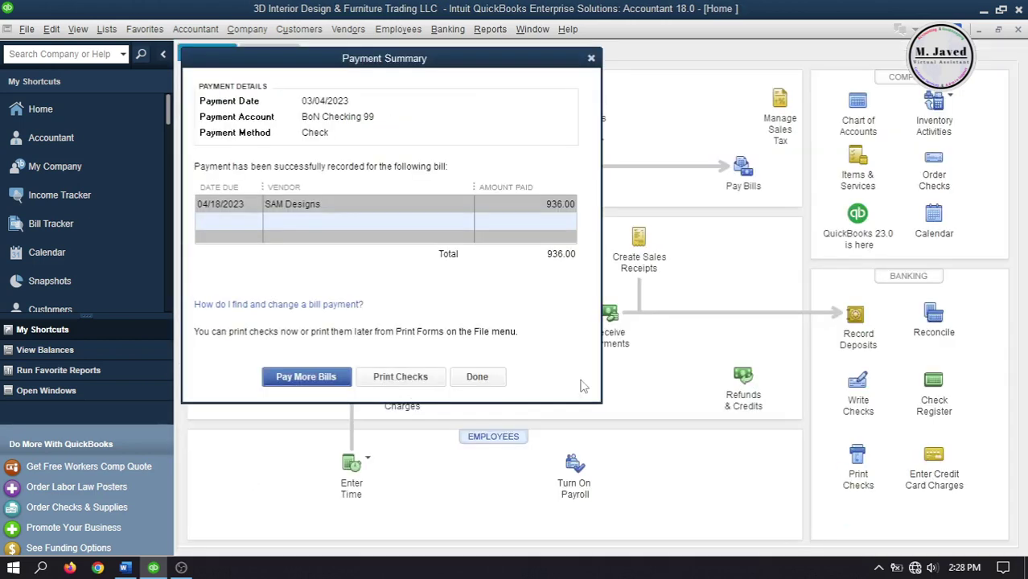
left_click(593, 64)
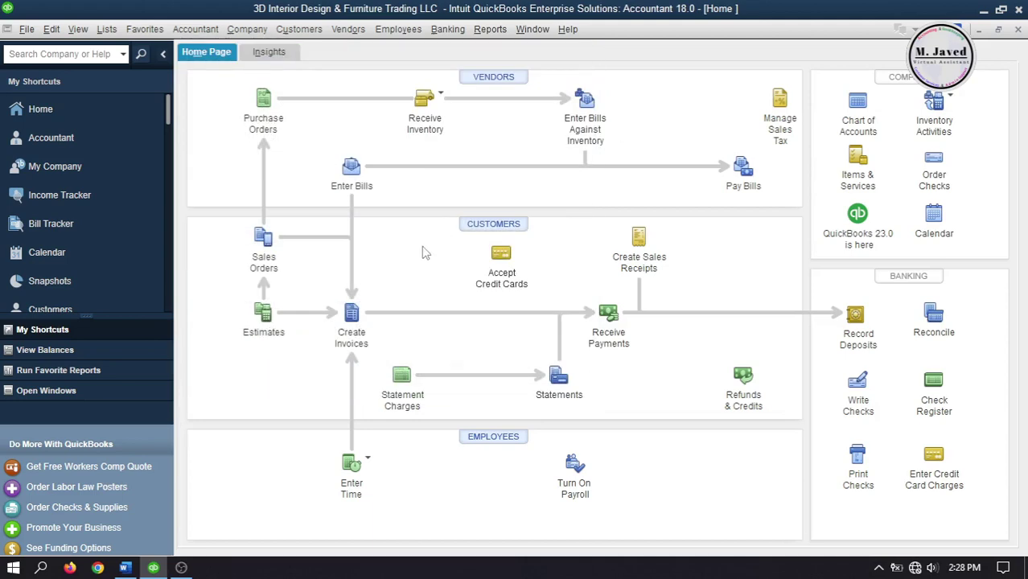
Run the Profit & Loss Standard report for 02/01/2023 through 03/31/2023
left_click(490, 30)
mouse_move(628, 193)
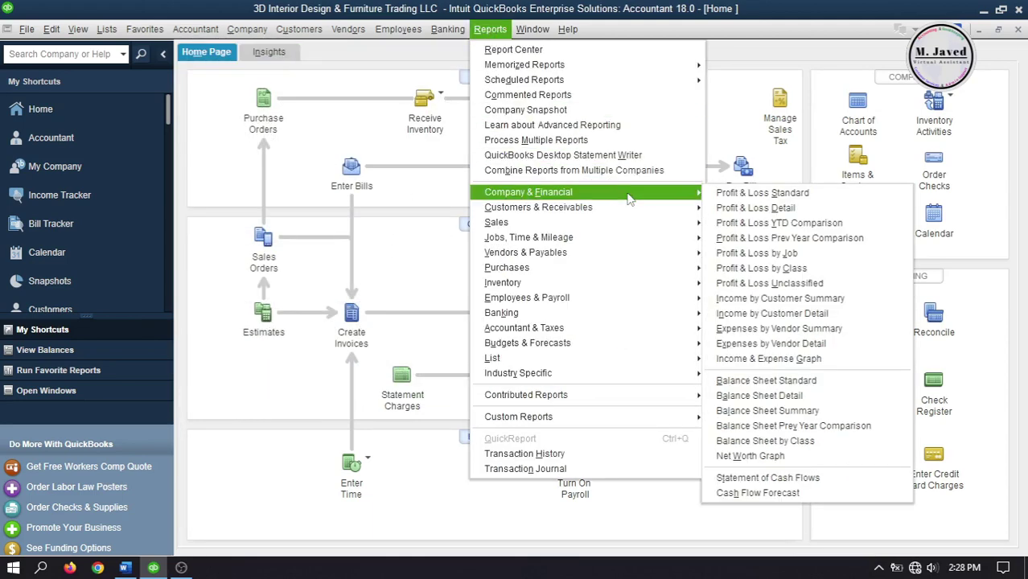
left_click(749, 197)
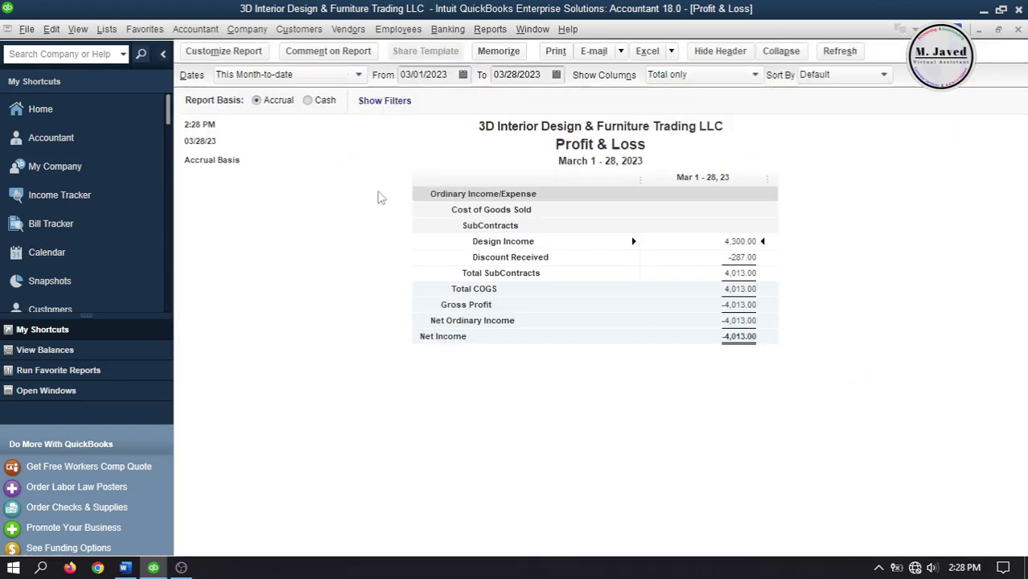
left_click(463, 75)
left_click(416, 100)
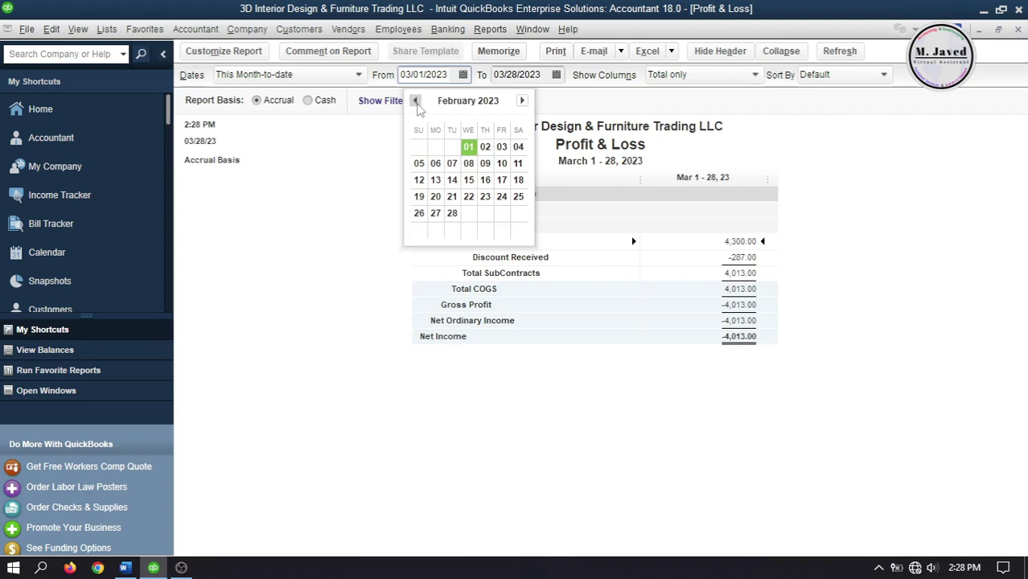
left_click(467, 145)
left_click(556, 75)
left_click(575, 216)
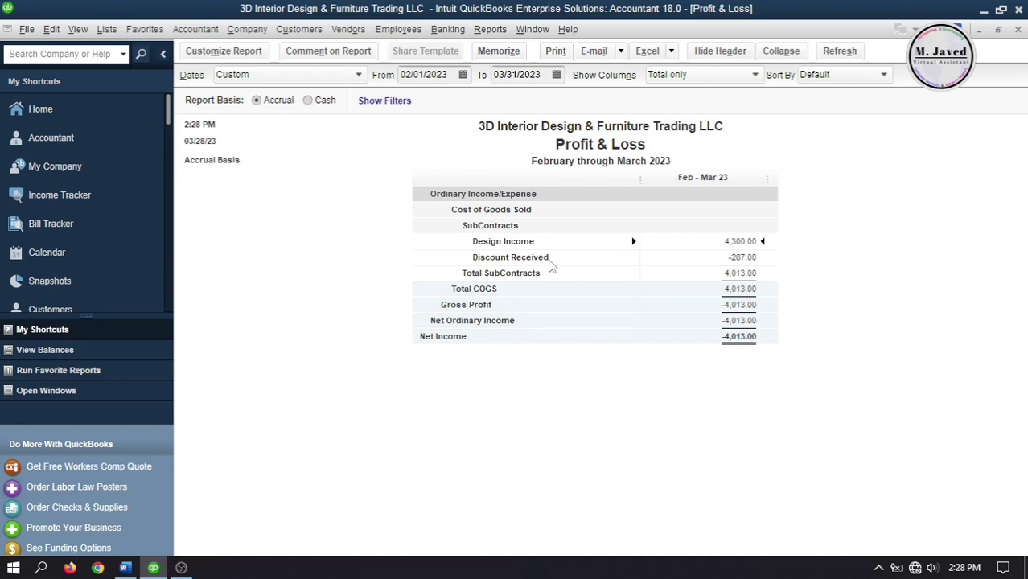
Open the transaction detail behind Discount Received, add the Terms column to examine each discount's terms, and close the report
double_click(740, 258)
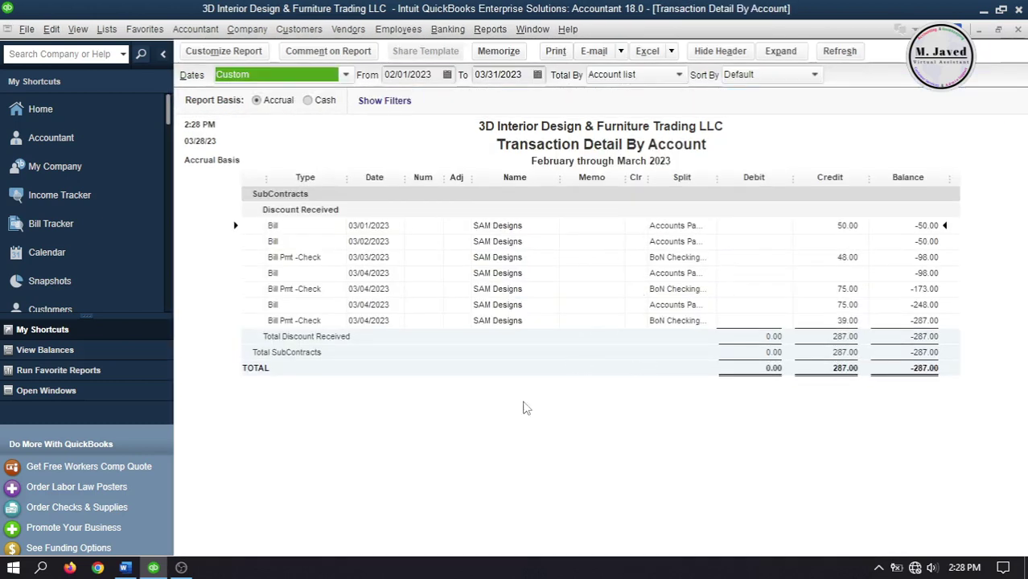
left_click(223, 51)
type("m")
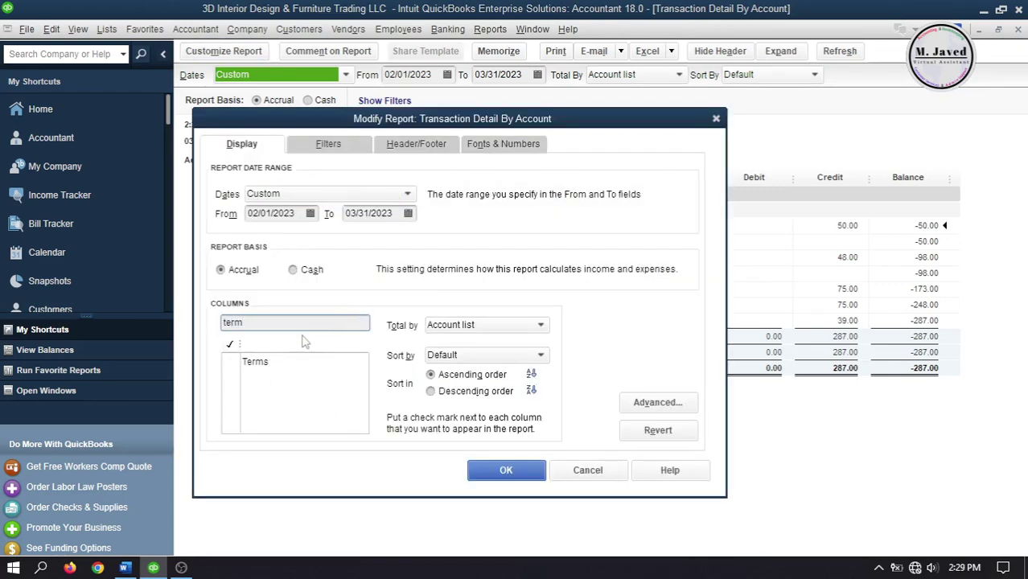
left_click(236, 362)
left_click(506, 471)
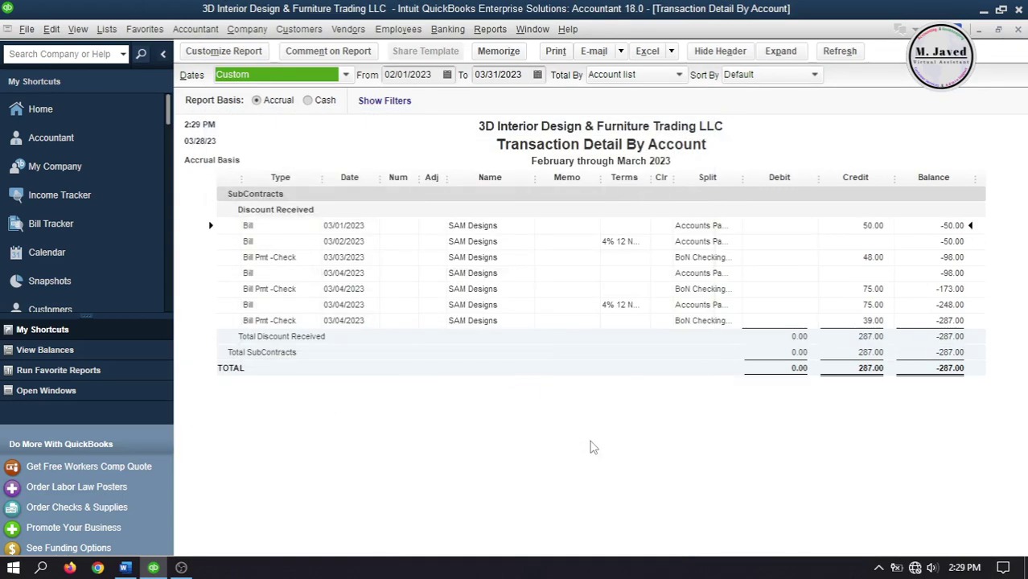
left_click(1017, 30)
left_click(593, 261)
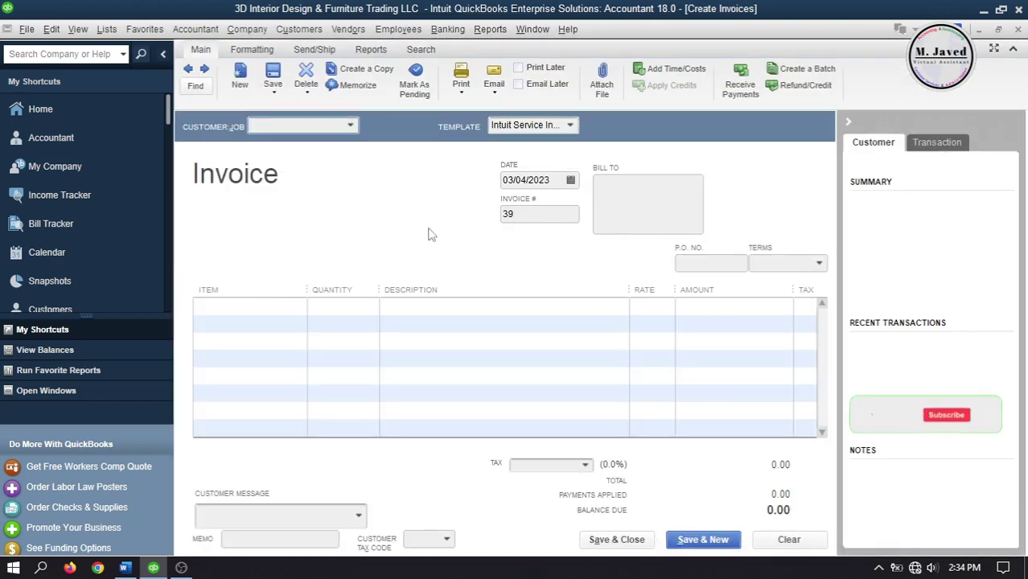
Choose Amy Designs as the invoice customer and bring up her outstanding billable items to add to the invoice
left_click(350, 125)
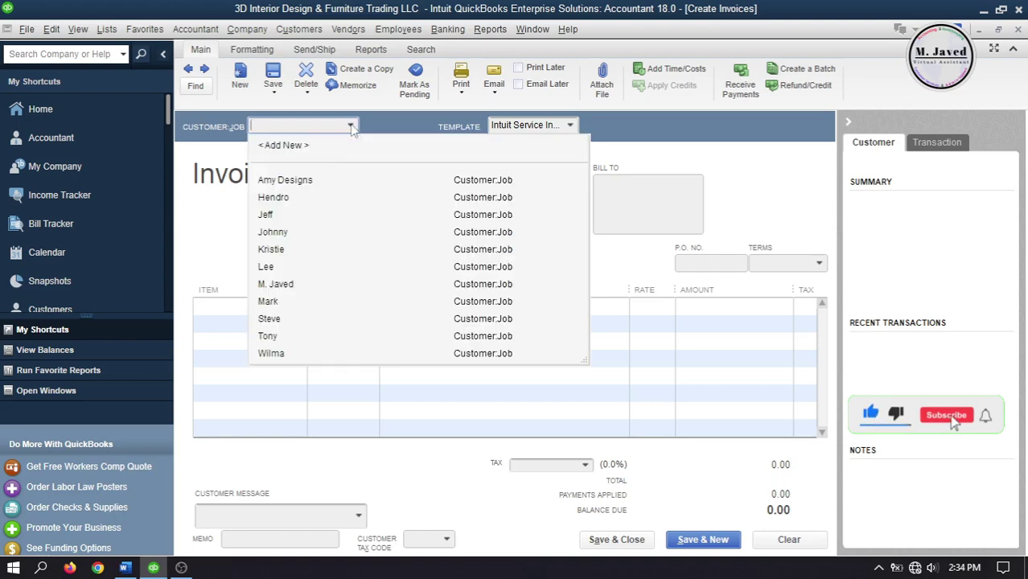
left_click(329, 184)
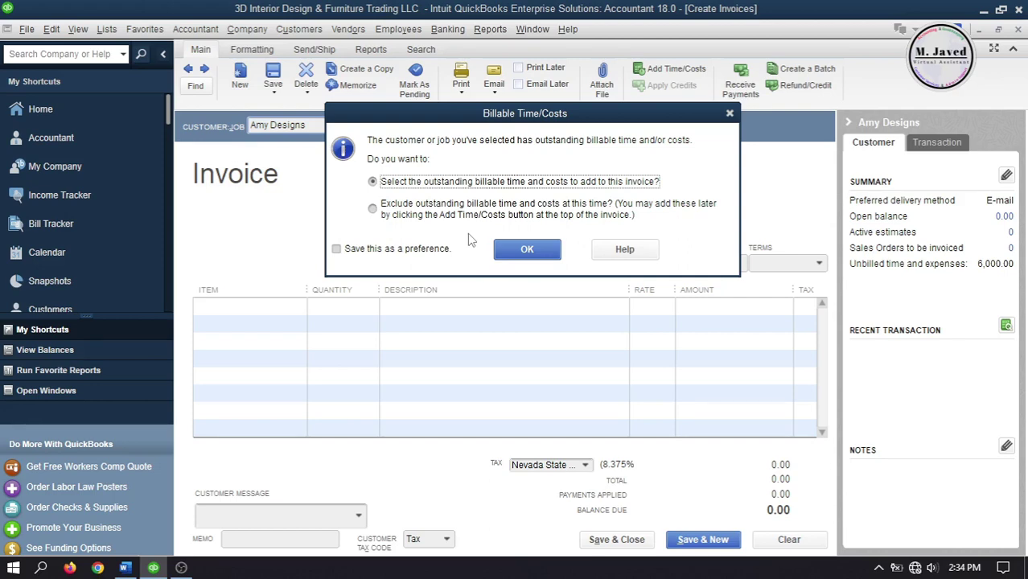
left_click(527, 250)
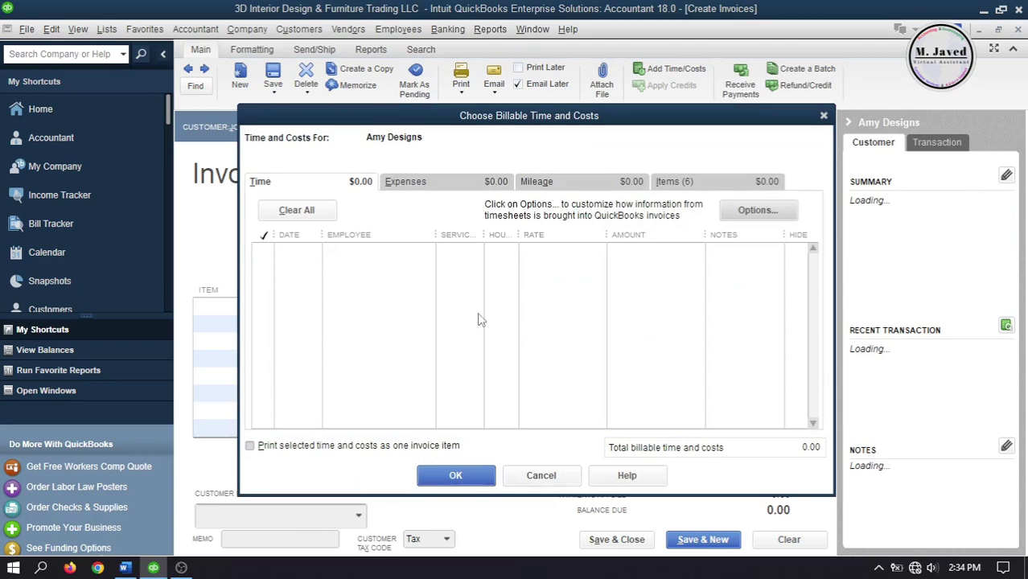
left_click(428, 183)
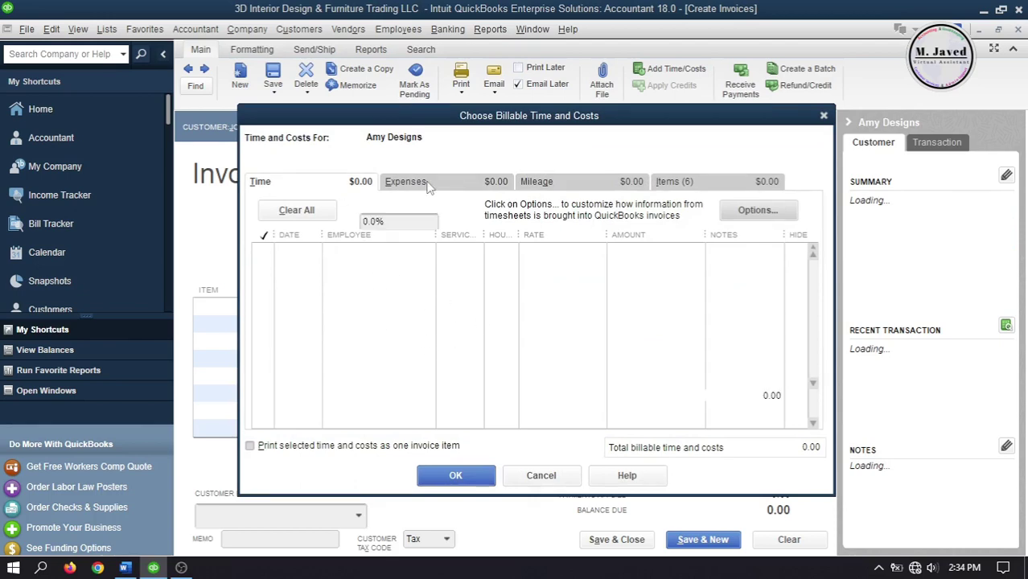
left_click(565, 185)
left_click(697, 185)
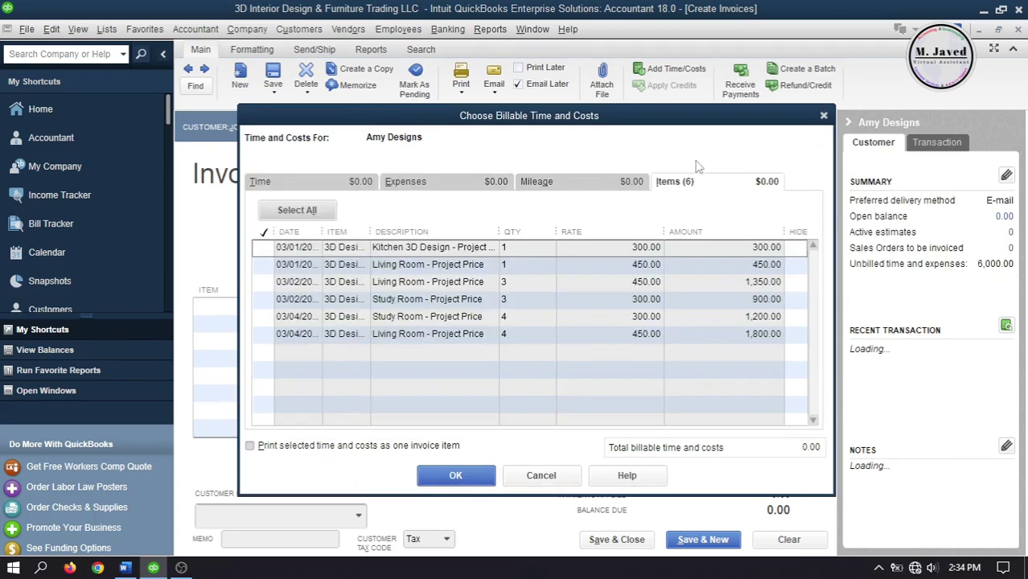
Select every billable 3D design item dated 03/01/2023 through 03/04/2023 and add them to the Amy Designs invoice
left_click(263, 248)
left_click(263, 266)
left_click(263, 282)
left_click(262, 299)
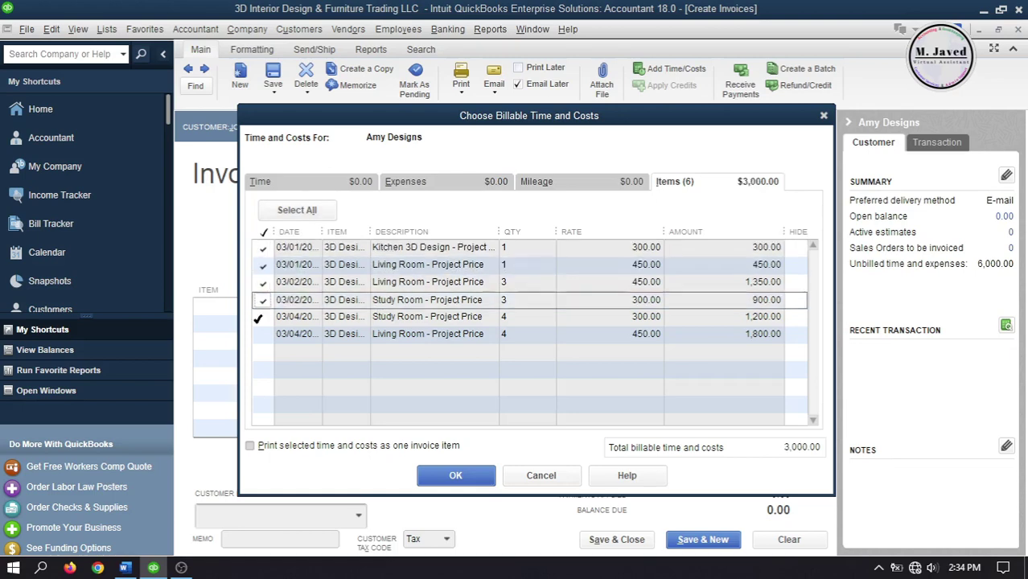
left_click(261, 317)
left_click(261, 334)
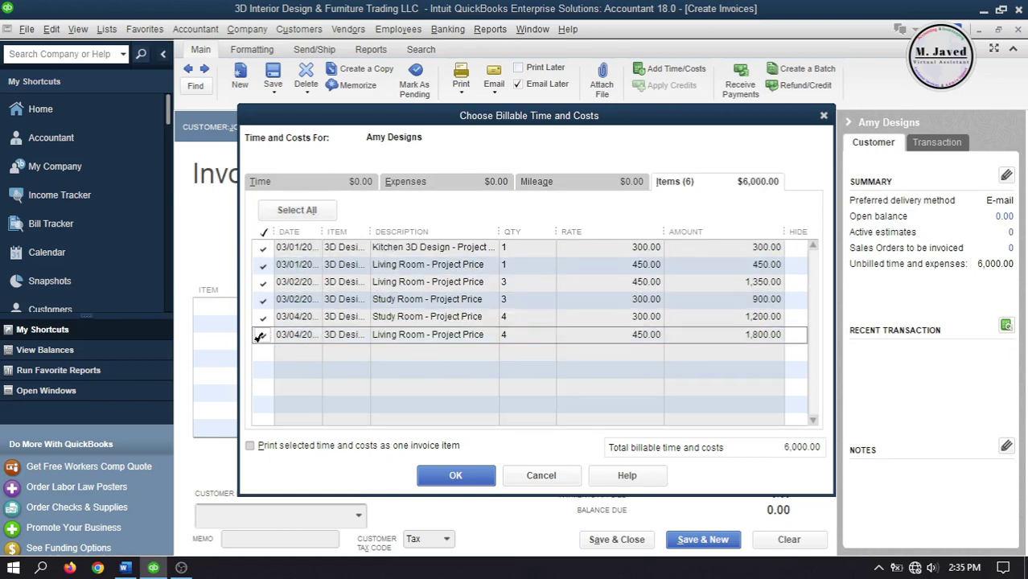
left_click(469, 480)
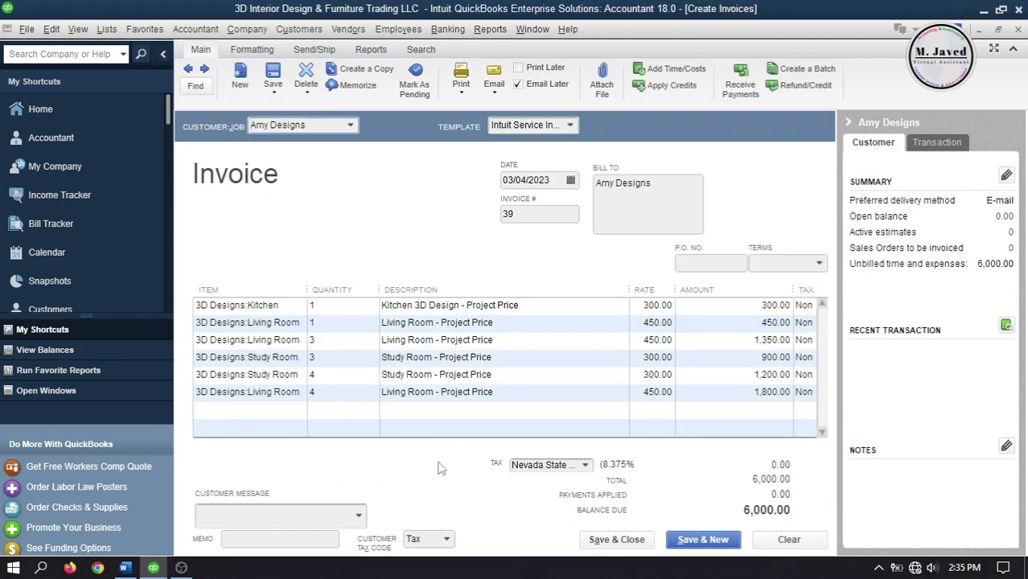
Date the Amy Designs invoice 03/05/2023, then save and close it
left_click(571, 181)
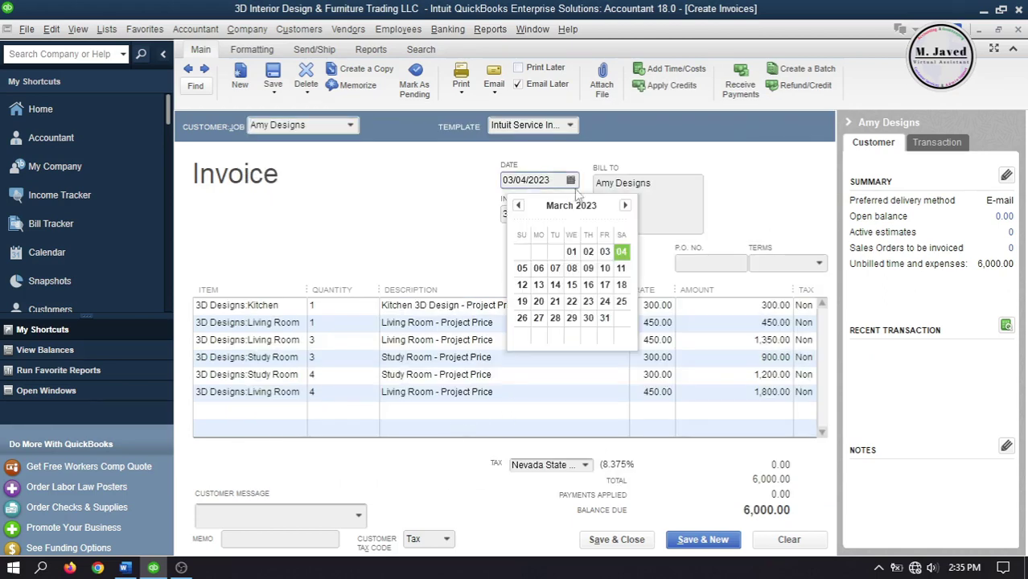
left_click(524, 269)
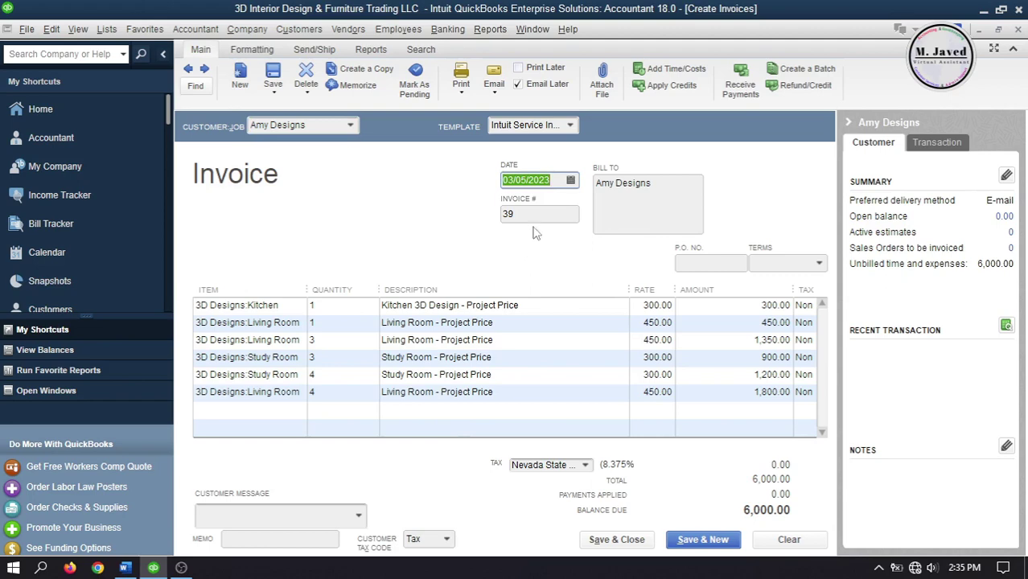
key("Tab")
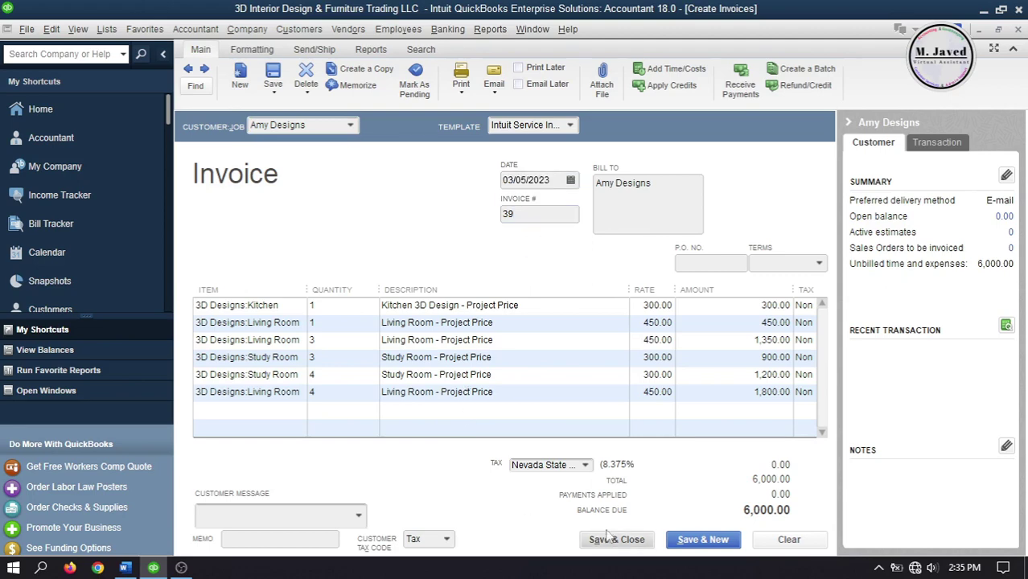
left_click(612, 541)
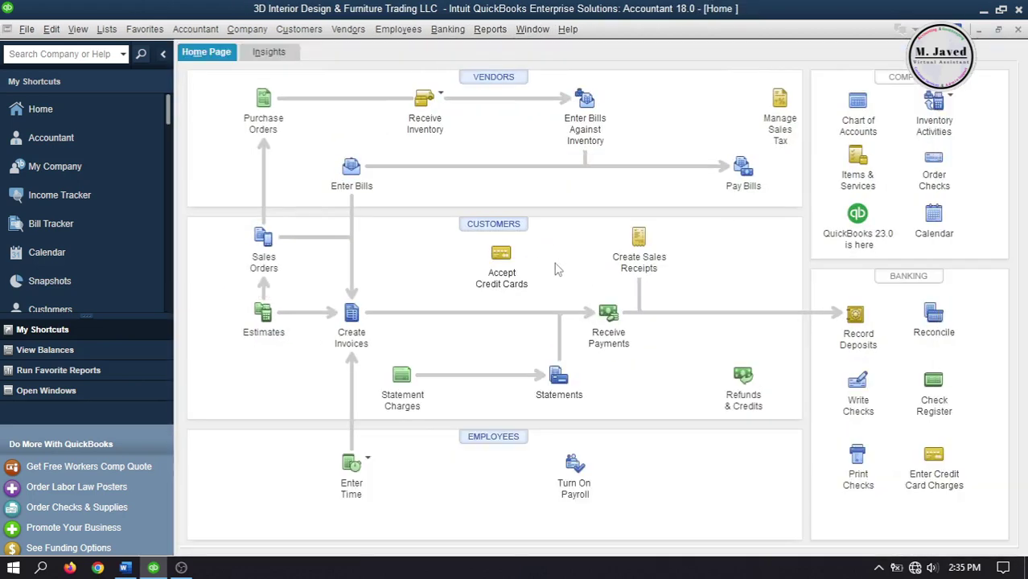
Start a customer payment received from Amy Designs and apply it to the full 03/05/2023 invoice
left_click(608, 314)
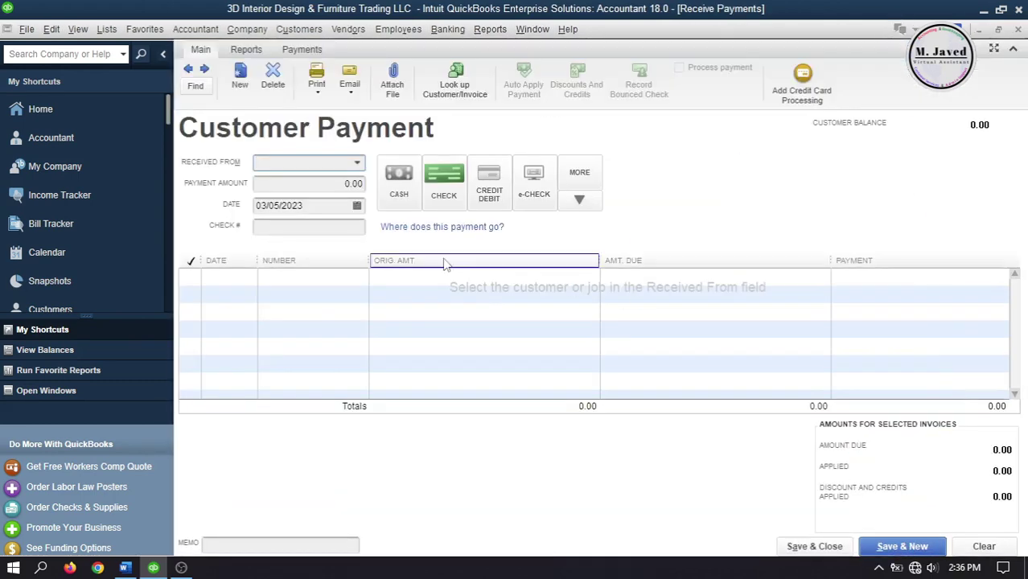
left_click(357, 162)
left_click(312, 219)
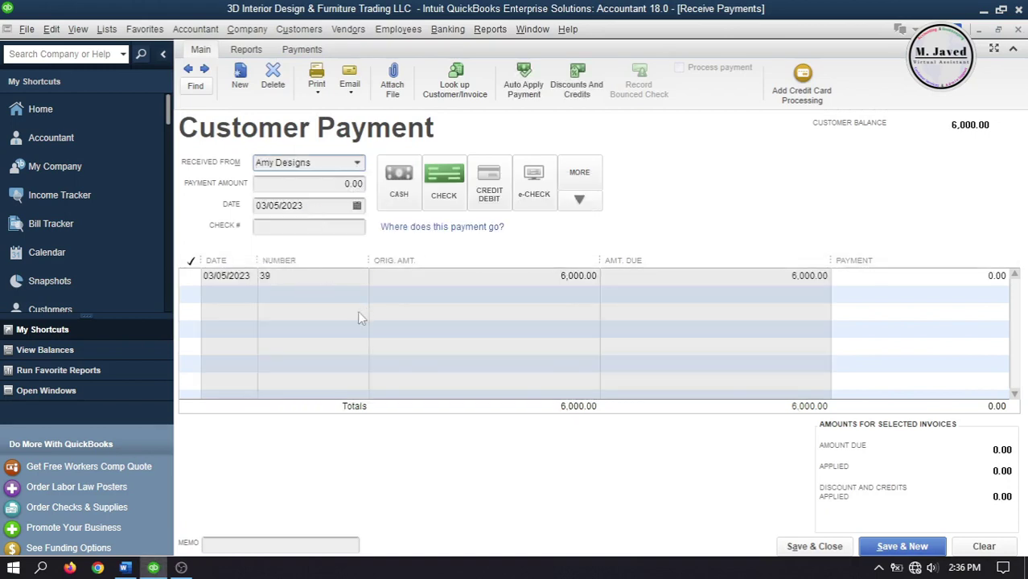
left_click(191, 278)
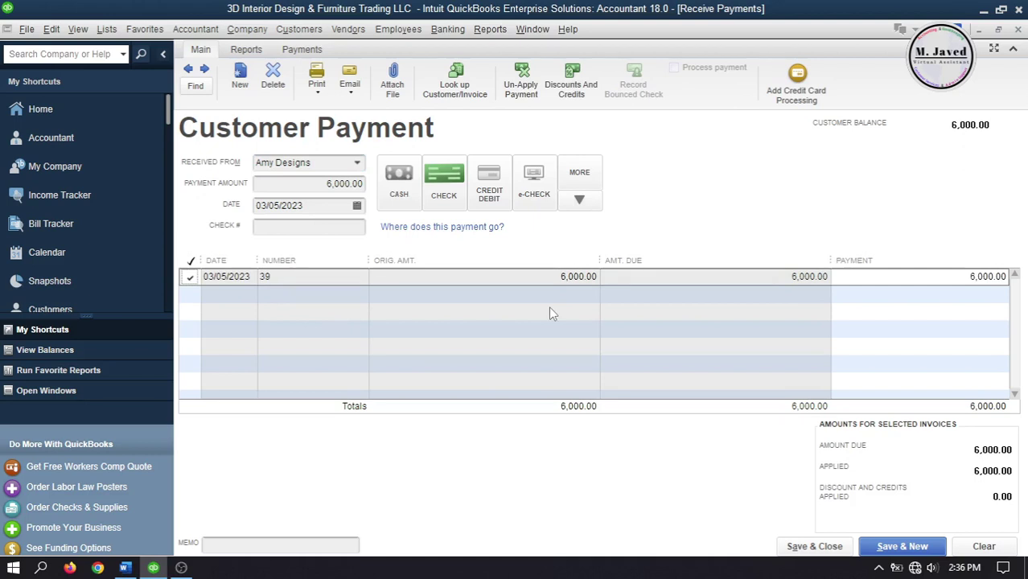
Date the Amy Designs payment 03/06/2023, enter check number 345, and save and close the payment
left_click(356, 205)
left_click(294, 294)
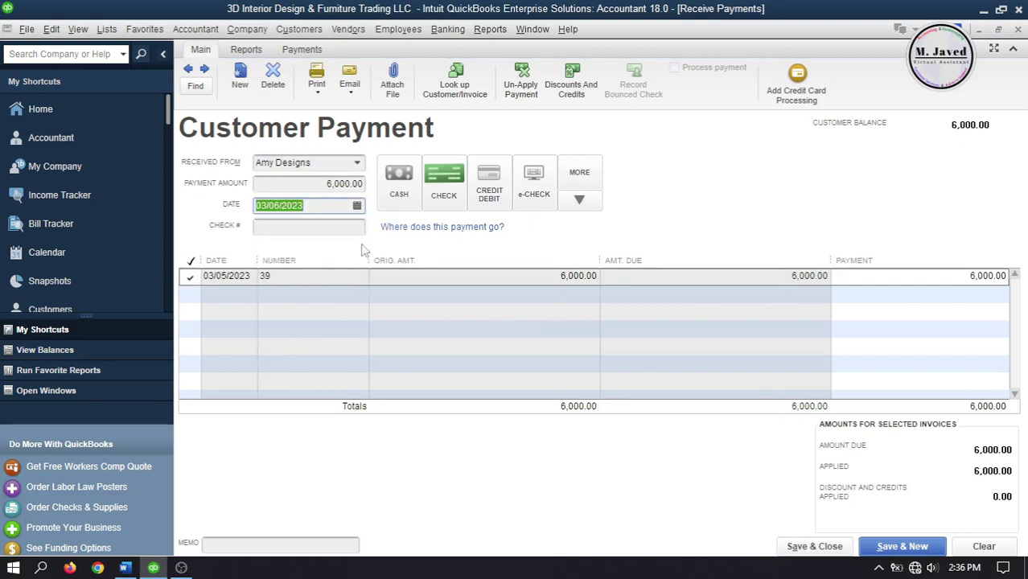
key("Tab")
type("345")
key("Tab")
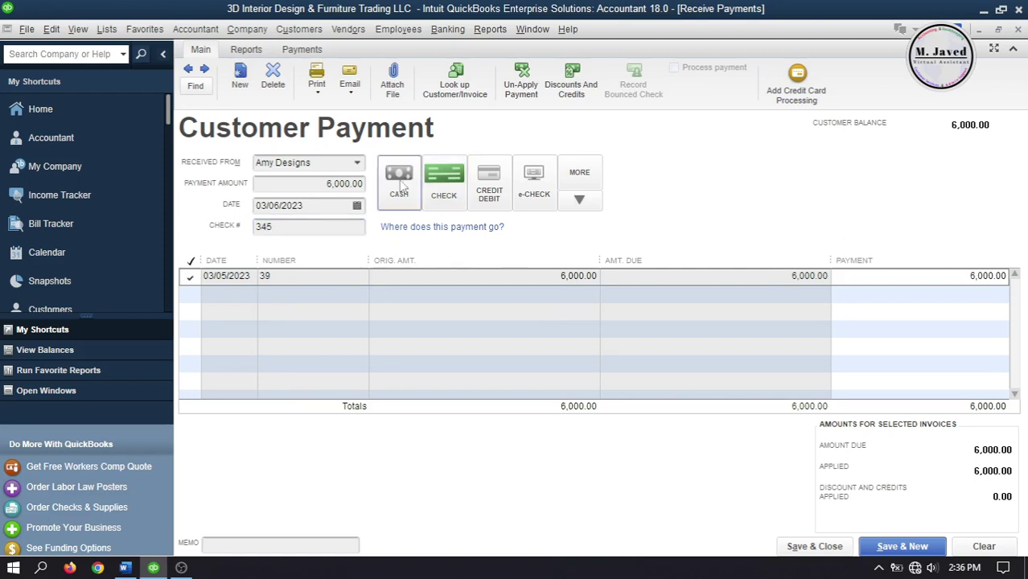
left_click(814, 547)
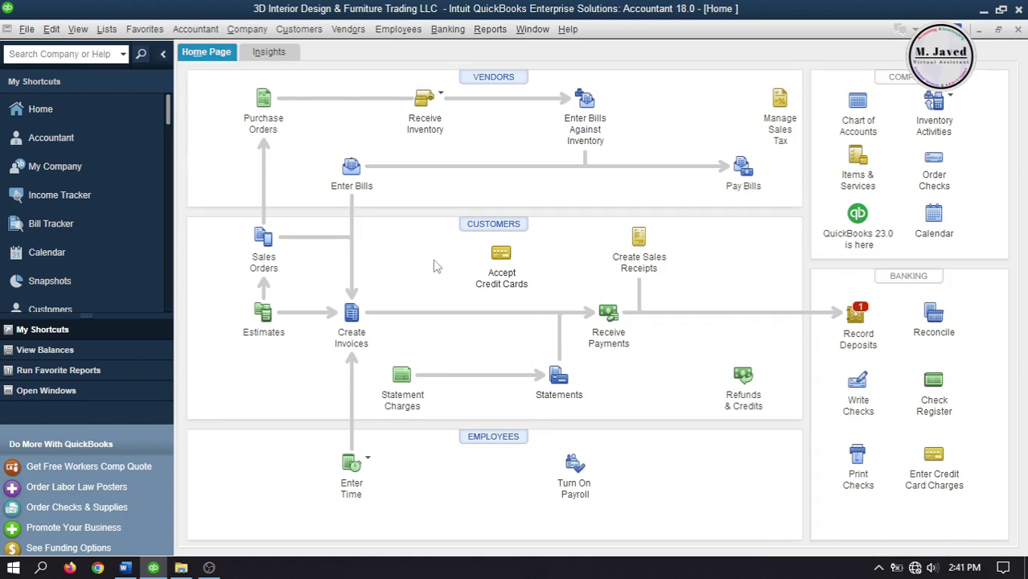
Run the Profit & Loss Standard report for 02/01/2023 through 03/31/2023 to review income against subcontract costs and discounts
left_click(490, 31)
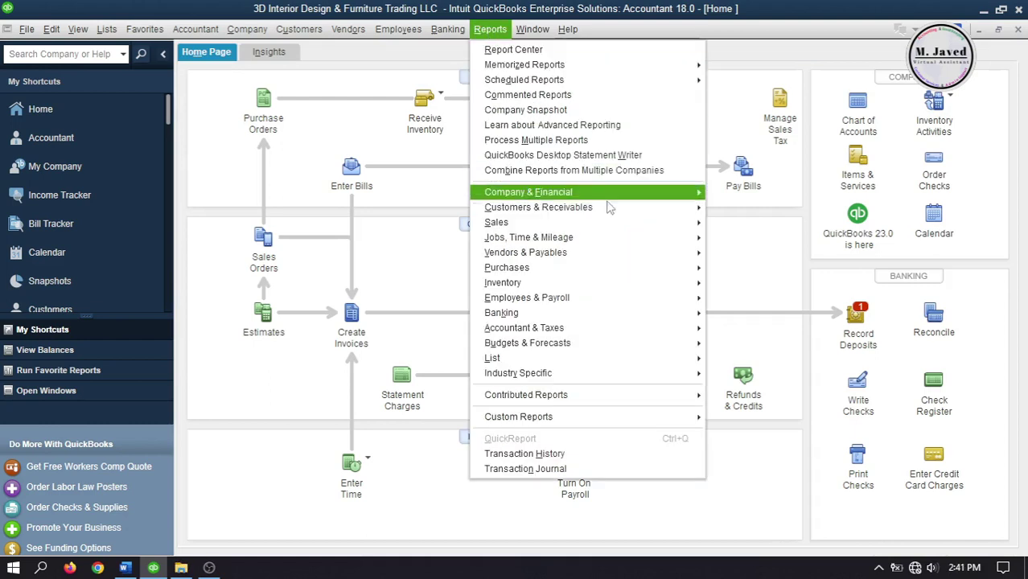
mouse_move(608, 197)
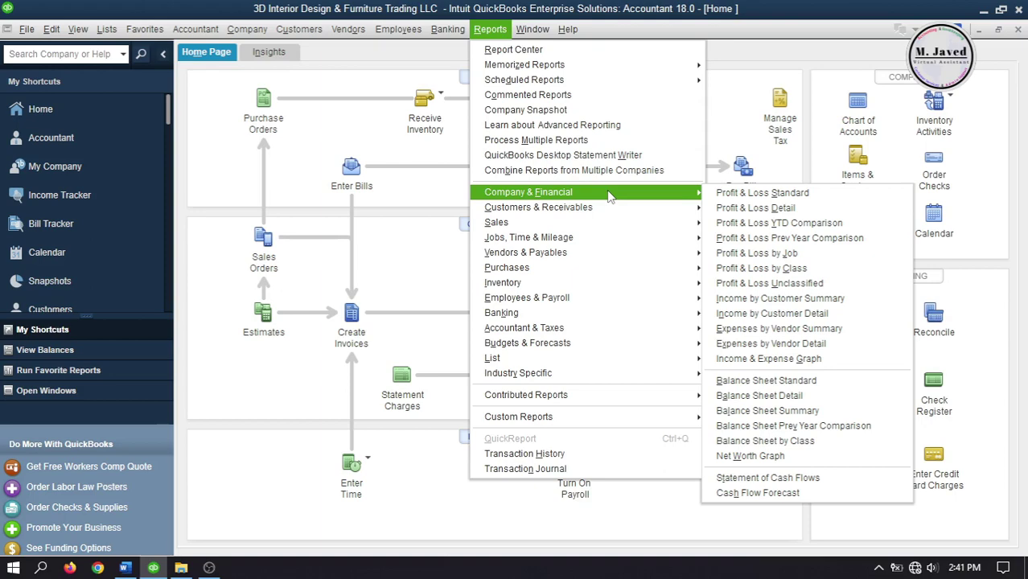
left_click(706, 193)
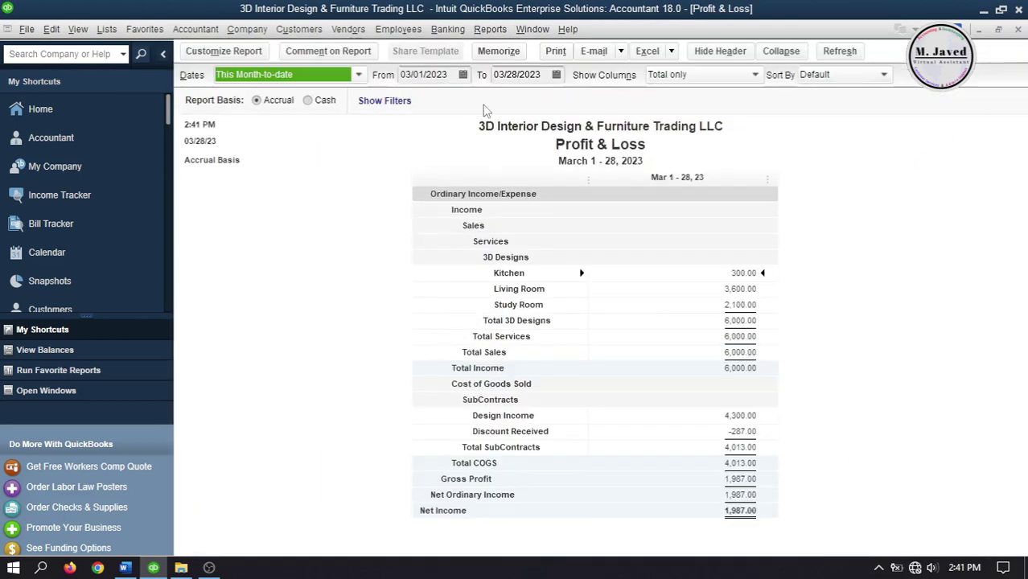
left_click(463, 75)
left_click(411, 99)
left_click(470, 147)
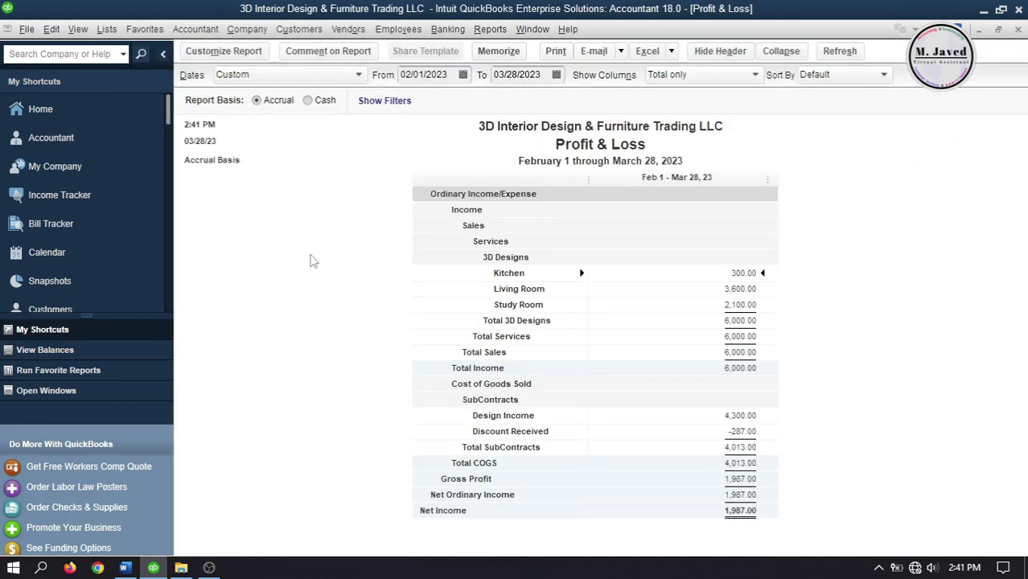
left_click(556, 75)
left_click(597, 214)
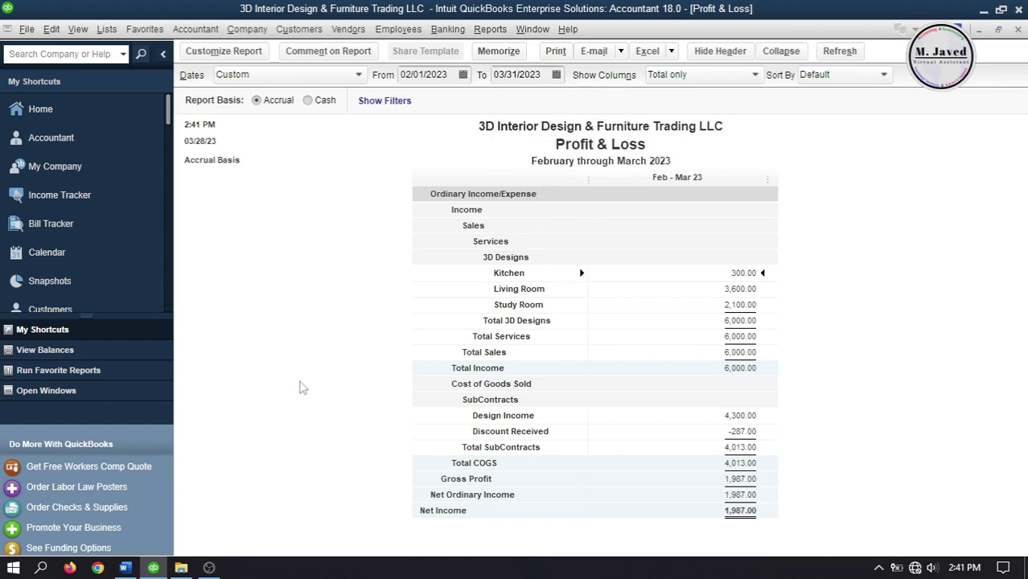